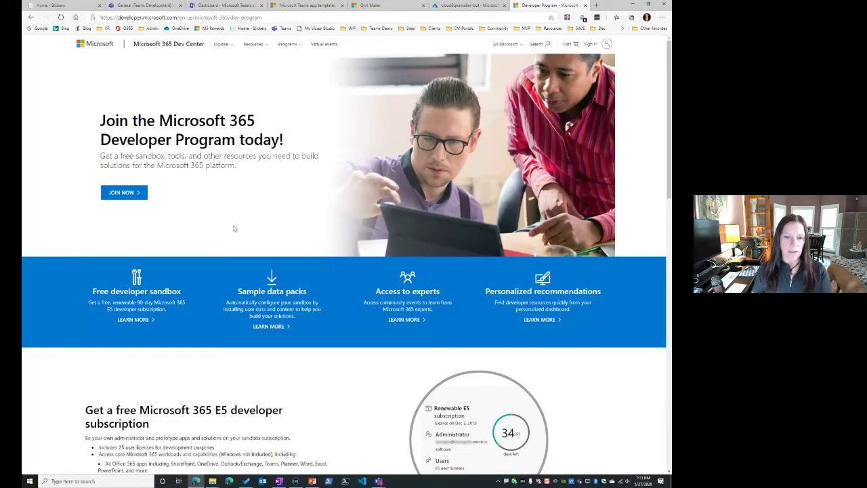
Step: Switch to the Microsoft Teams admin center and open the Manage apps page under Teams apps
{"action": "scroll", "coordinate": [232, 227], "scroll_direction": "down", "scroll_amount": 3}
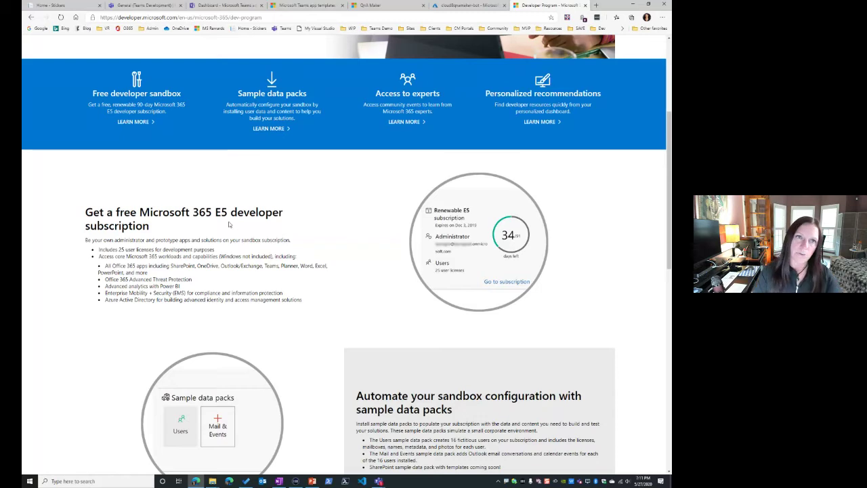
{"action": "left_click", "coordinate": [208, 8]}
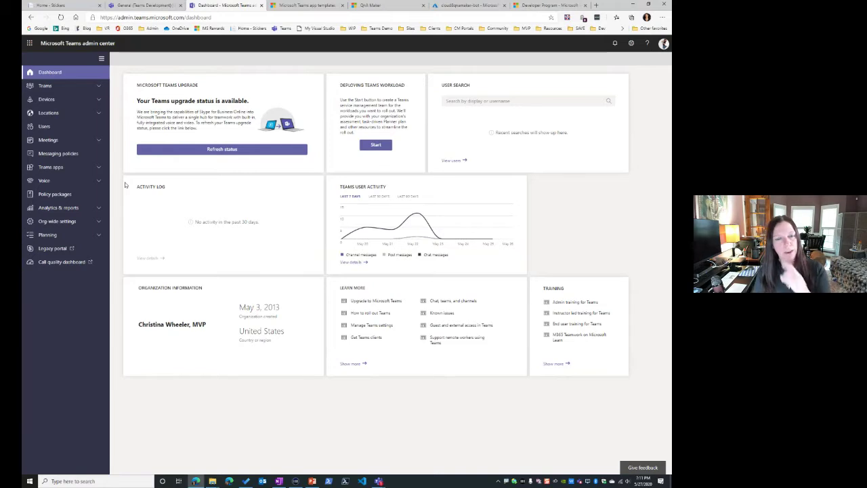
{"action": "left_click", "coordinate": [70, 170]}
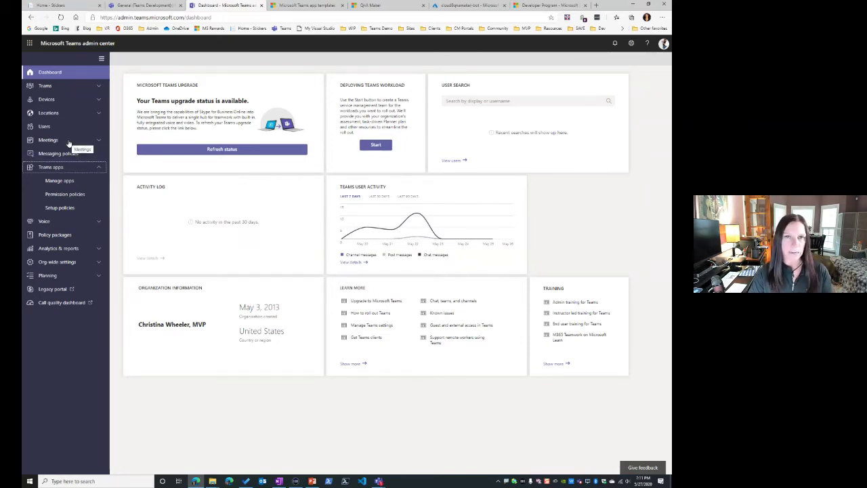
{"action": "left_click", "coordinate": [61, 181]}
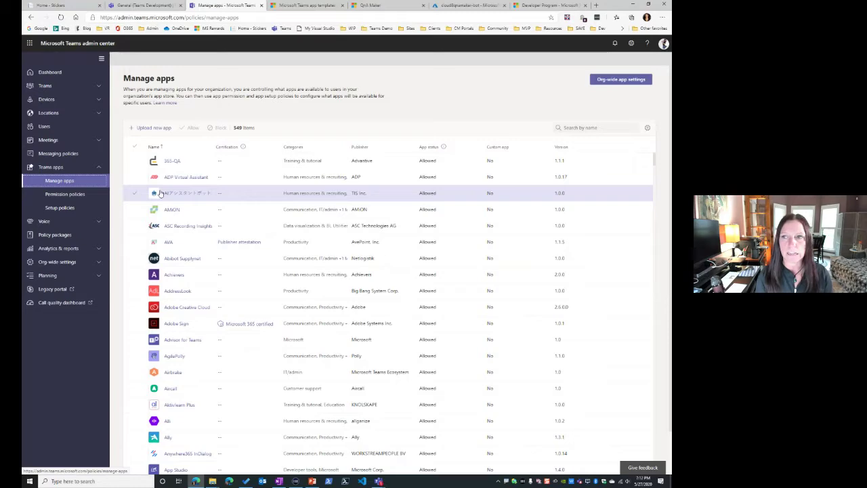
Step: Try switching third-party apps off and on again in the org-wide app settings, and discard the changes
{"action": "left_click", "coordinate": [618, 80]}
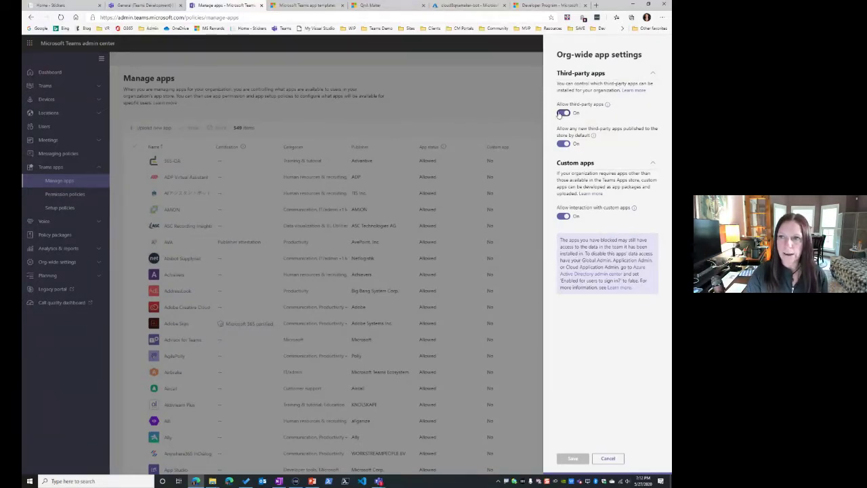
{"action": "left_click", "coordinate": [562, 113]}
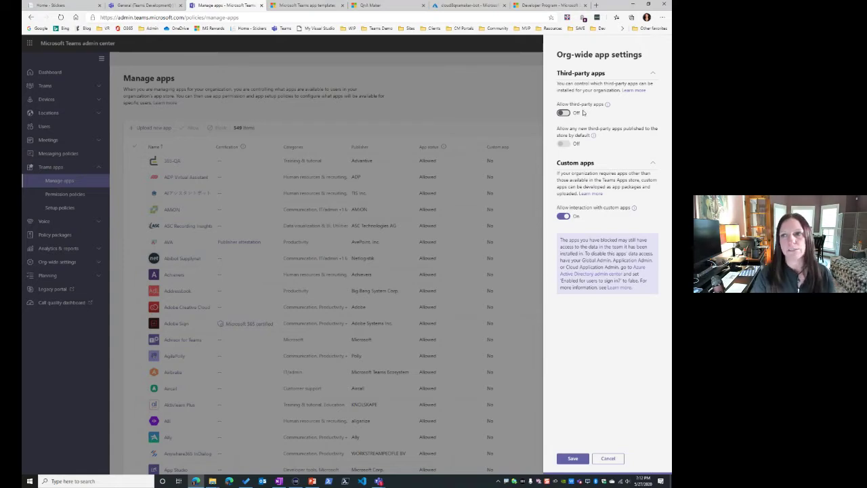
{"action": "left_click", "coordinate": [562, 113]}
{"action": "left_click", "coordinate": [563, 144]}
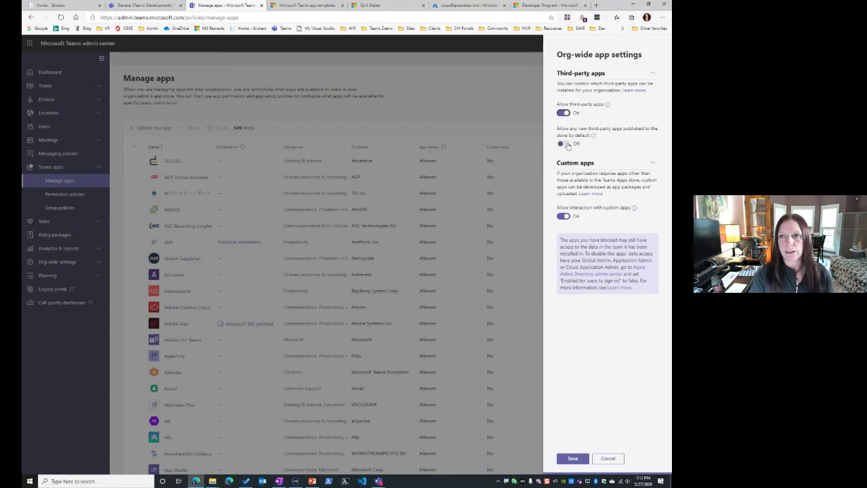
{"action": "left_click", "coordinate": [610, 459]}
Step: Open the app permission policies list, and switch to PowerPoint to show slide 13 on the Global permission policy
{"action": "left_click", "coordinate": [65, 194]}
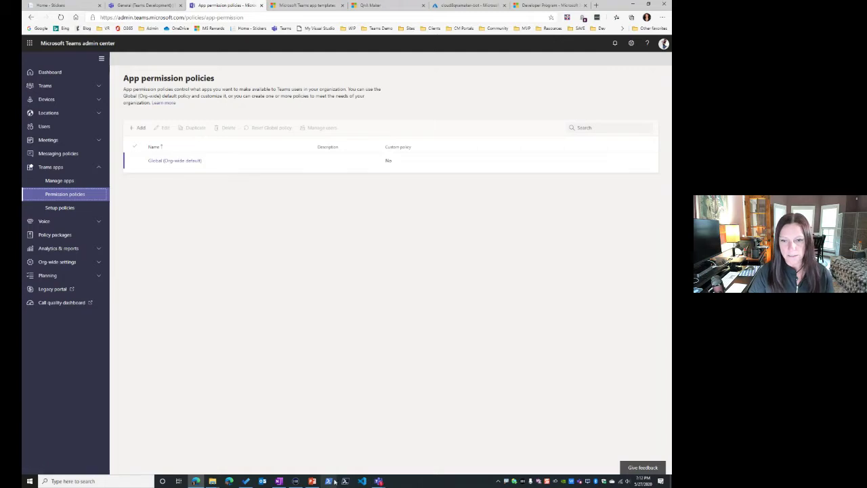
{"action": "left_click", "coordinate": [313, 481]}
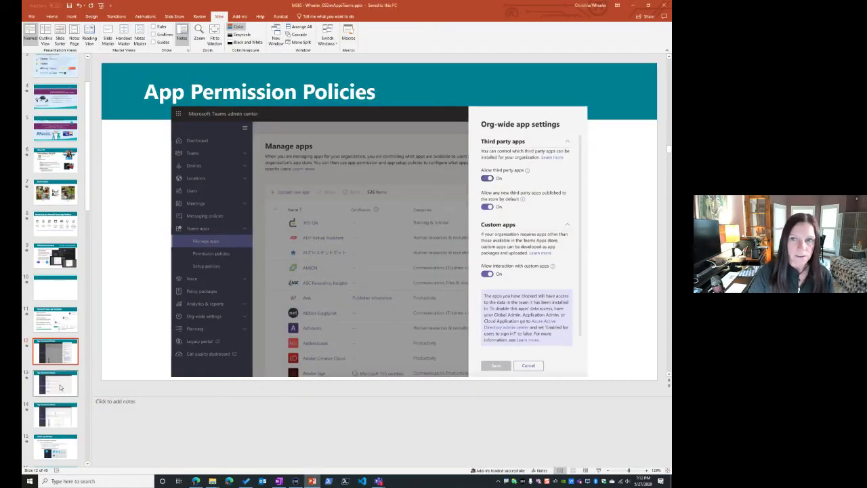
{"action": "scroll", "coordinate": [58, 386], "scroll_direction": "down", "scroll_amount": 1}
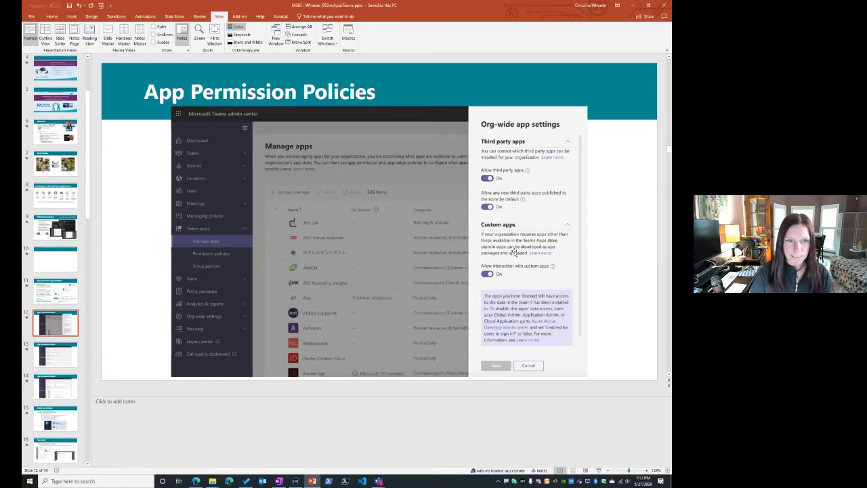
{"action": "left_click", "coordinate": [50, 357]}
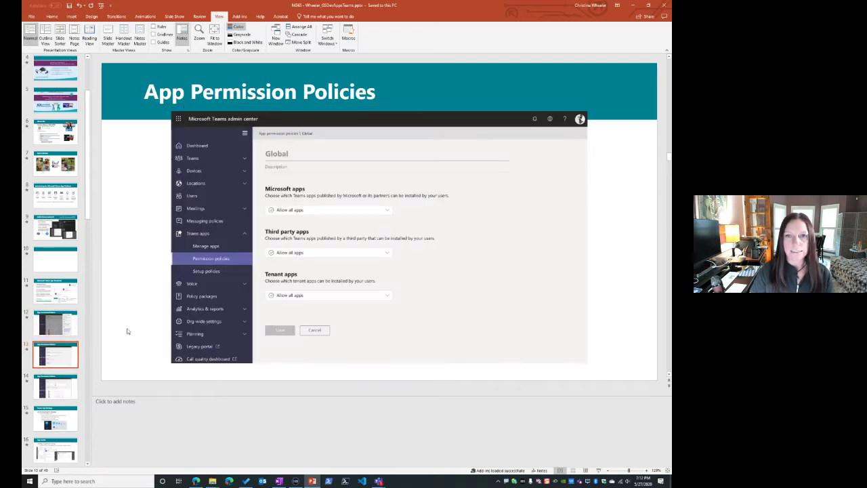
Step: Switch back to the Teams admin center and examine the Microsoft apps choices in the Global (Org-wide default) permission policy
{"action": "key", "text": "alt+Tab"}
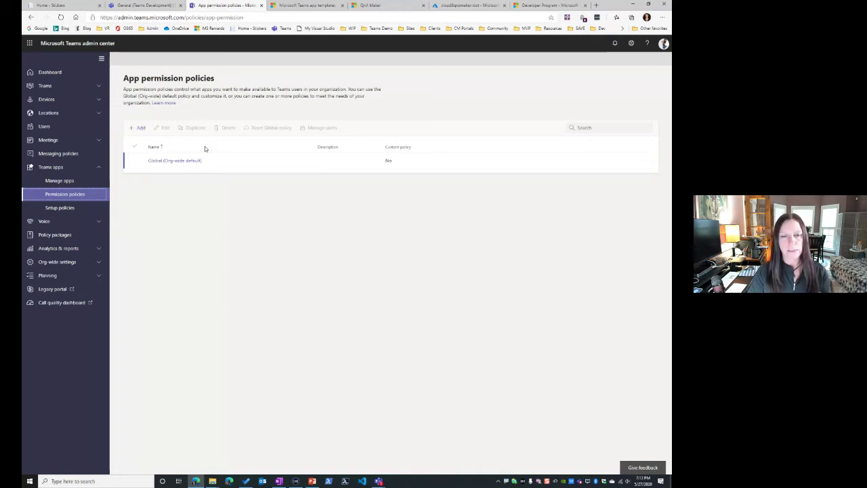
{"action": "left_click", "coordinate": [170, 161]}
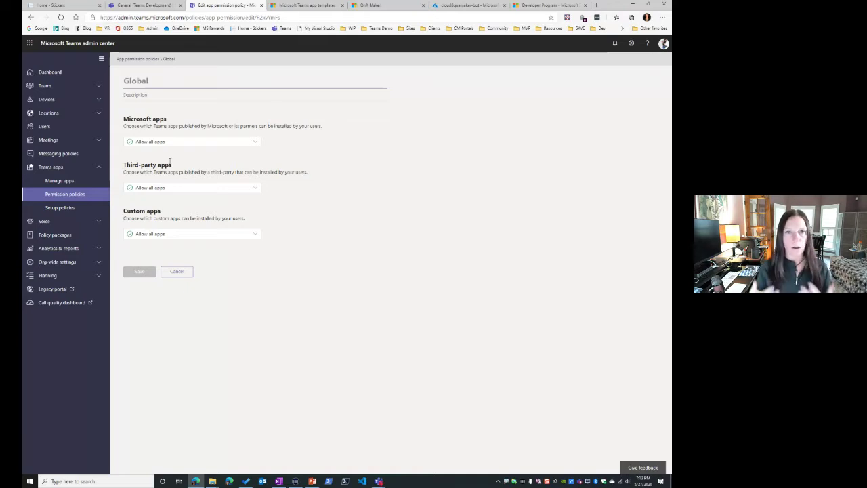
{"action": "left_click", "coordinate": [168, 141]}
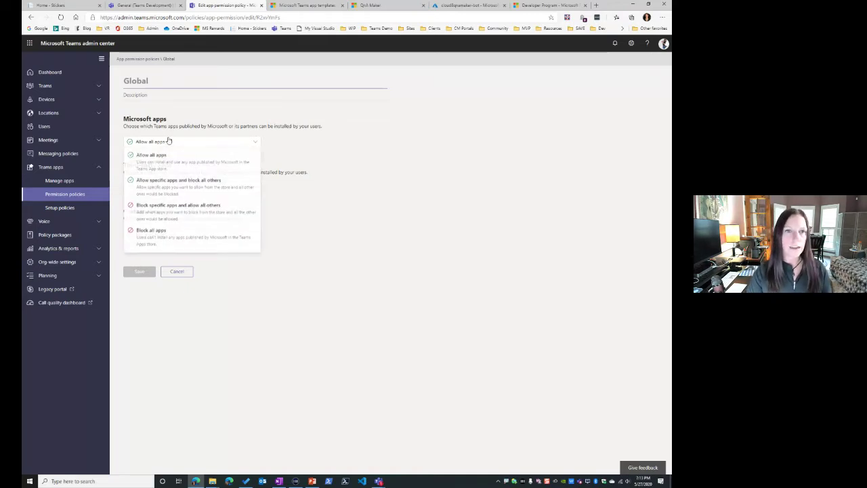
{"action": "left_click", "coordinate": [168, 134]}
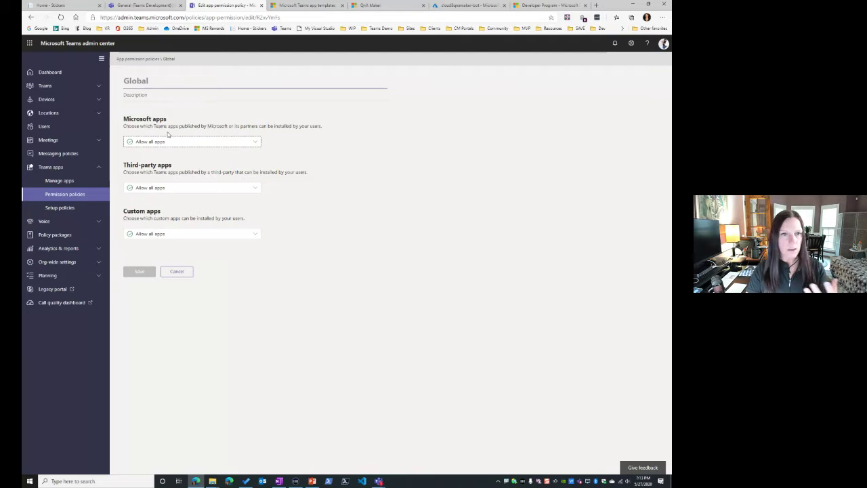
Step: Browse the available apps in the General channel's Add a tab dialog in Teams, and return to the admin center
{"action": "left_click", "coordinate": [146, 5]}
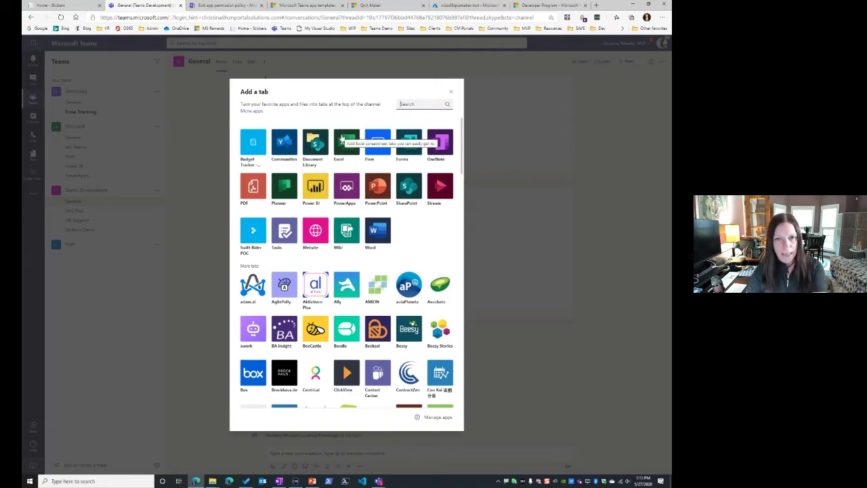
{"action": "scroll", "coordinate": [357, 344], "scroll_direction": "down", "scroll_amount": 3}
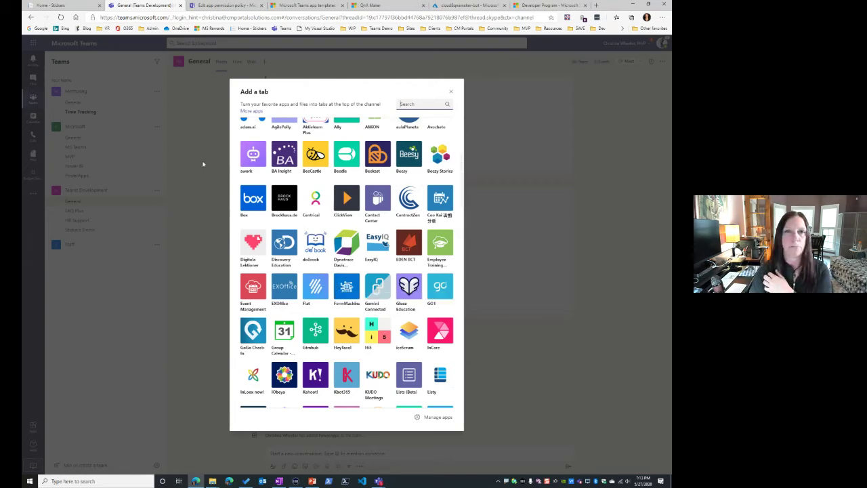
{"action": "left_click", "coordinate": [207, 6]}
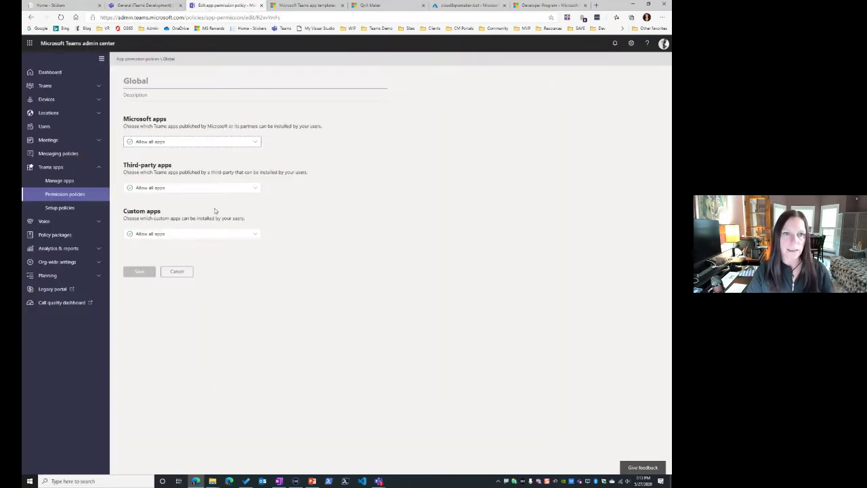
Step: Examine the available choices for third-party apps and custom apps in the Global permission policy without changing them
{"action": "left_click", "coordinate": [184, 188]}
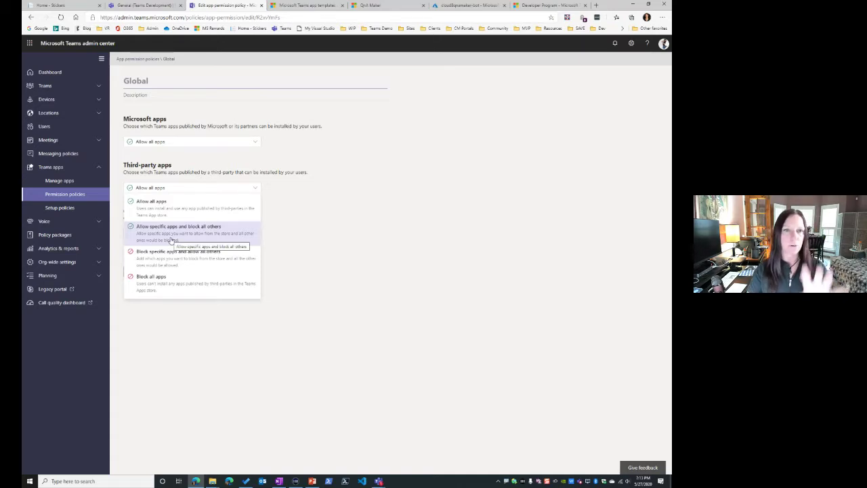
{"action": "left_click", "coordinate": [420, 251]}
{"action": "left_click", "coordinate": [182, 235]}
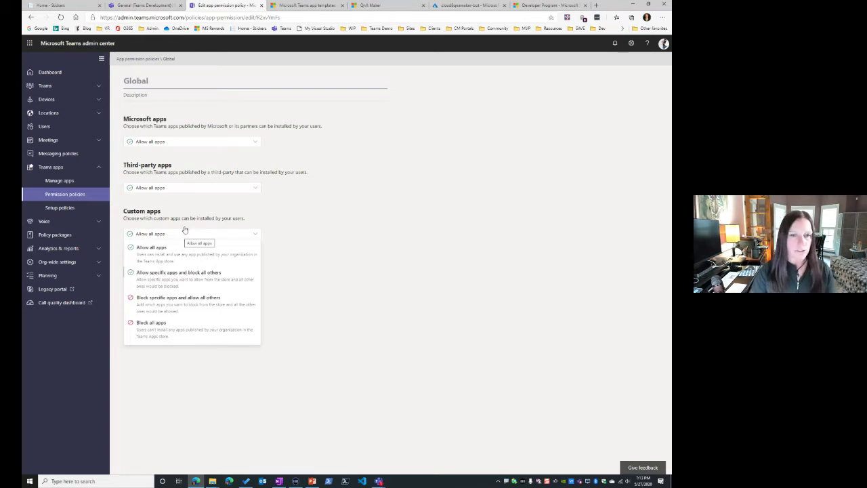
{"action": "left_click", "coordinate": [354, 205]}
Step: Open the Global (Org-wide default) app setup policy and examine its Upload custom apps setting
{"action": "left_click", "coordinate": [68, 207]}
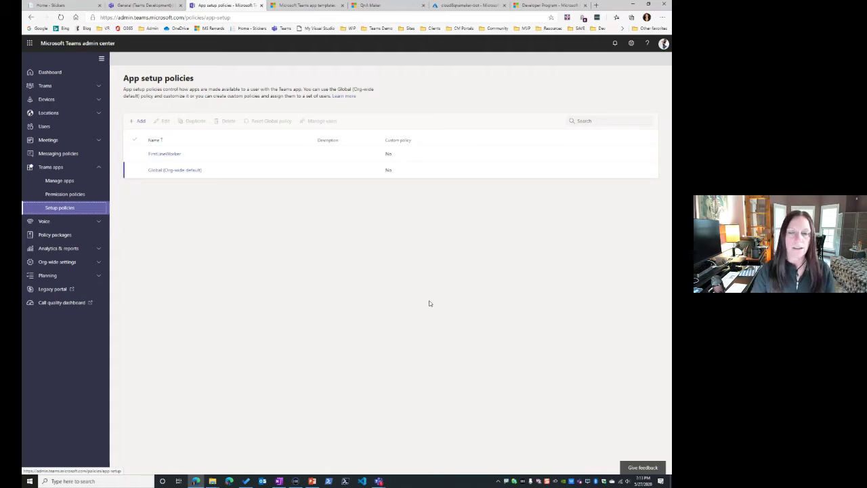
{"action": "left_click", "coordinate": [175, 170]}
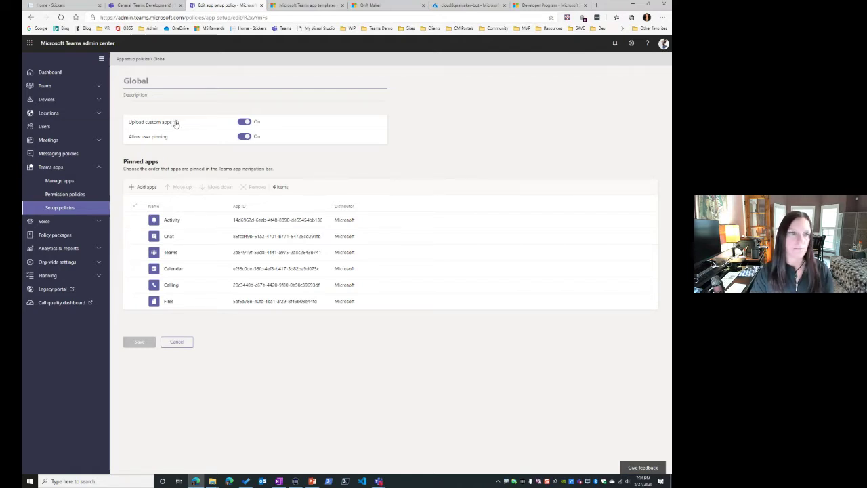
{"action": "mouse_move", "coordinate": [176, 124]}
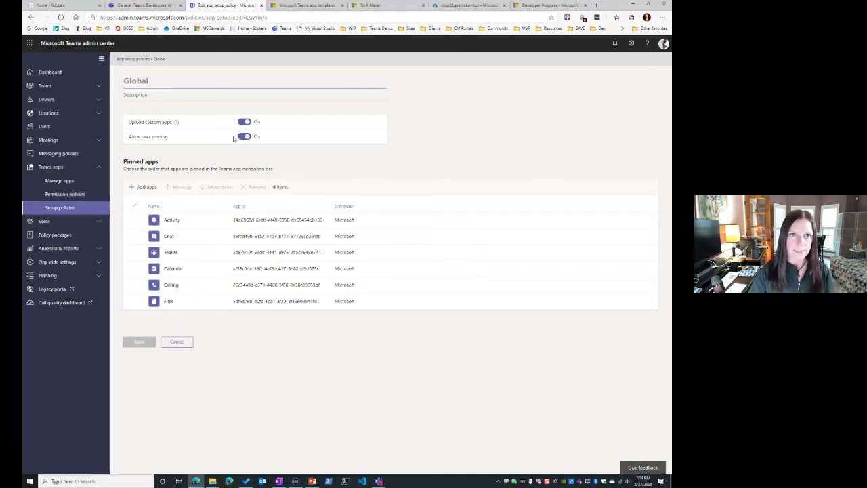
Step: Switch to PowerPoint, start the slide show from the current slide, and advance to the Teams App Package slide
{"action": "left_click", "coordinate": [312, 482]}
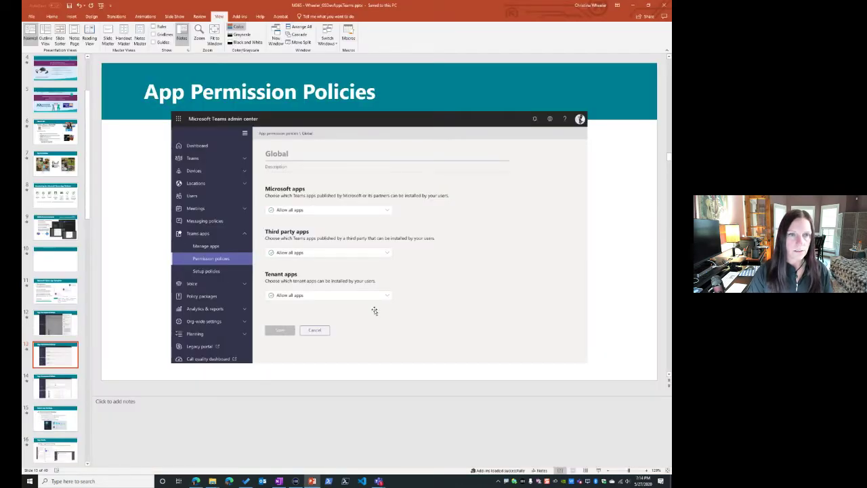
{"action": "left_click", "coordinate": [598, 471]}
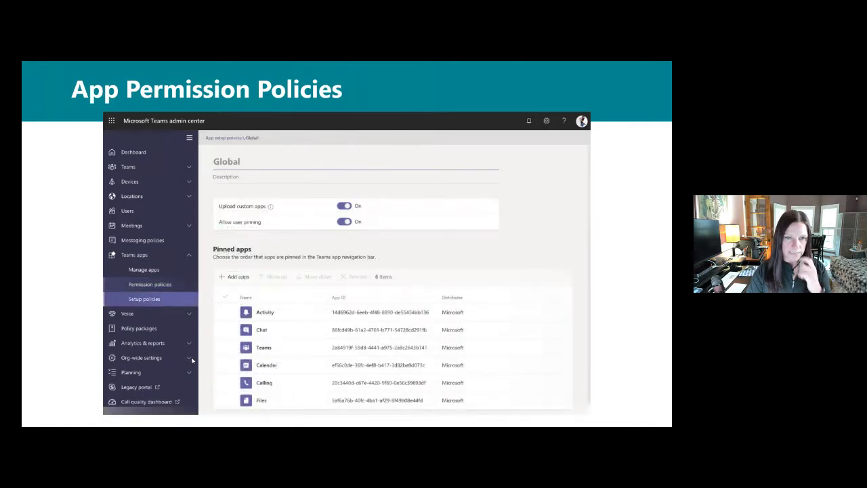
{"action": "key", "text": "Right"}
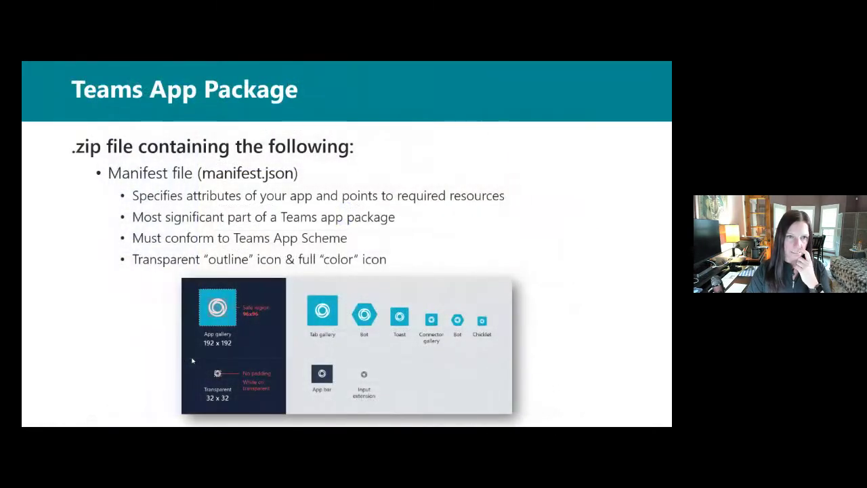
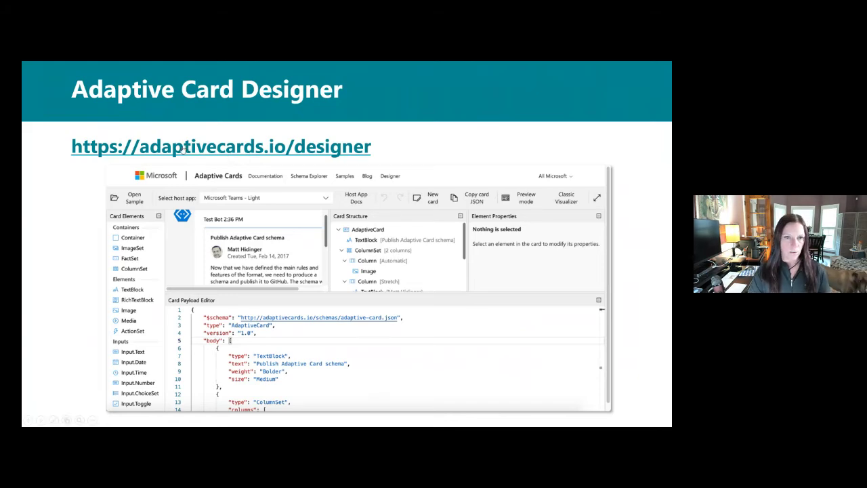
Step: End the slide show, switch to the Adaptive Cards site in the browser, and view its home page and Schema Explorer
{"action": "key", "text": "Escape"}
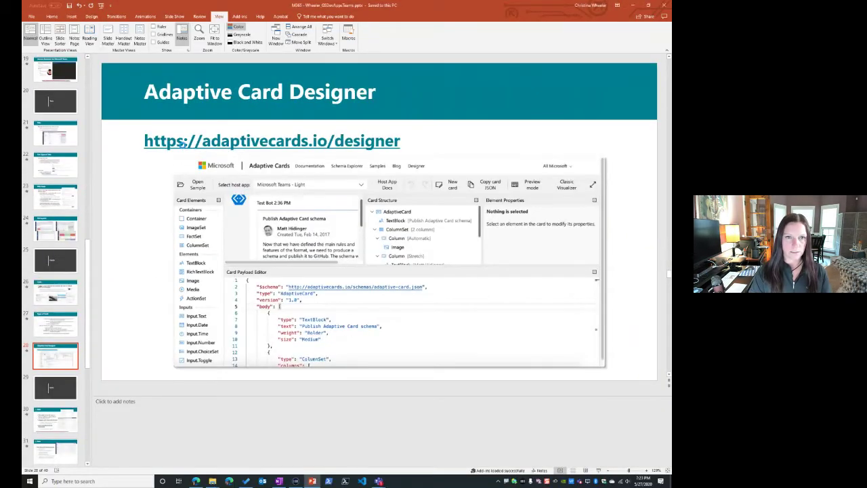
{"action": "key", "text": "alt+Tab"}
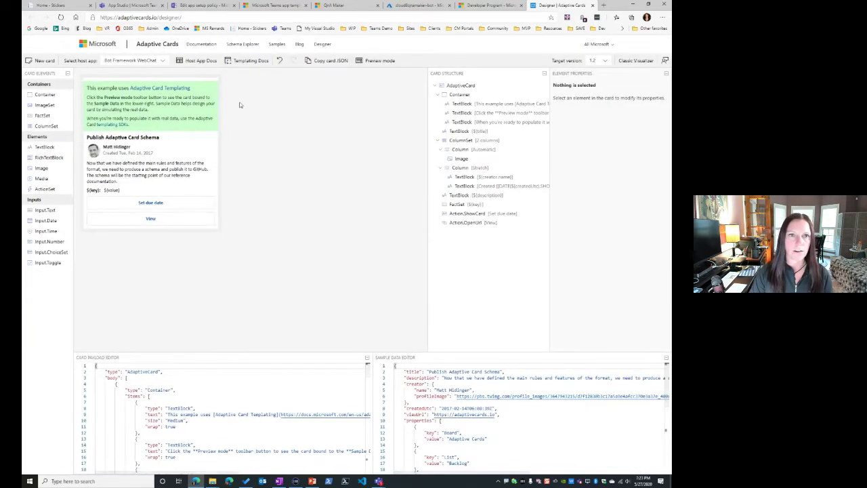
{"action": "left_click", "coordinate": [140, 47]}
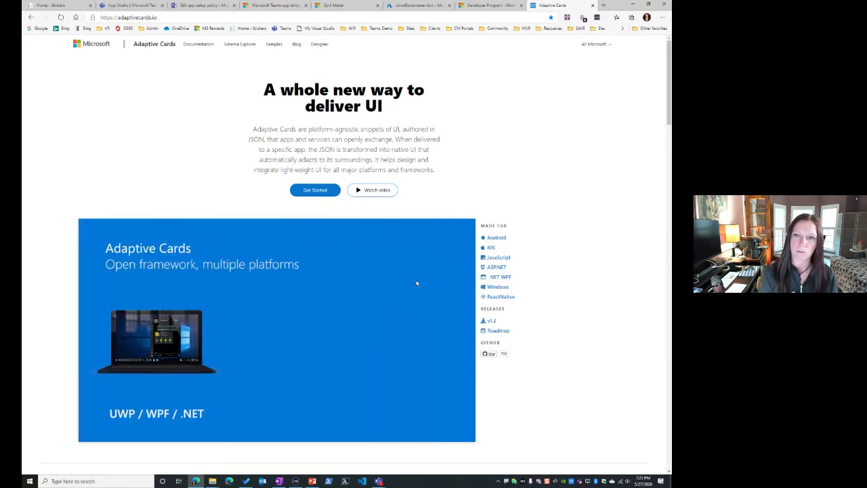
{"action": "left_click", "coordinate": [240, 44]}
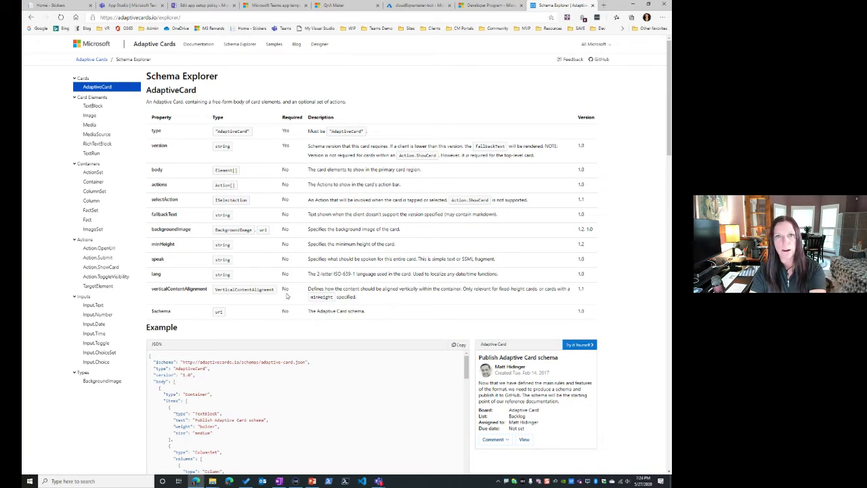
Step: Browse the Adaptive Cards samples, viewing the Sporting event, Solitaire, Input form and Image gallery templates
{"action": "left_click", "coordinate": [274, 44]}
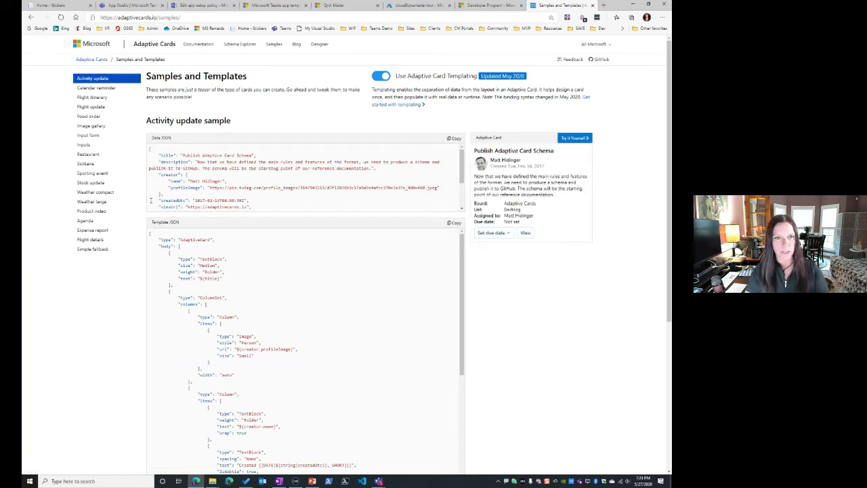
{"action": "left_click", "coordinate": [95, 174]}
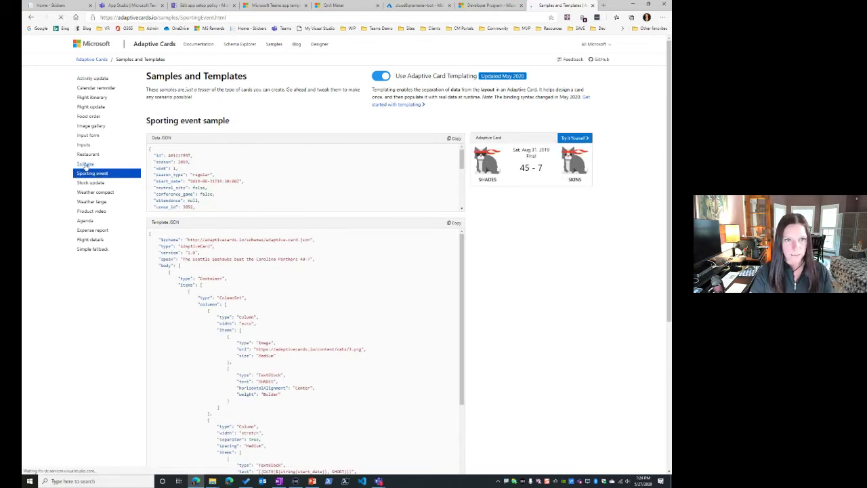
{"action": "left_click", "coordinate": [88, 165]}
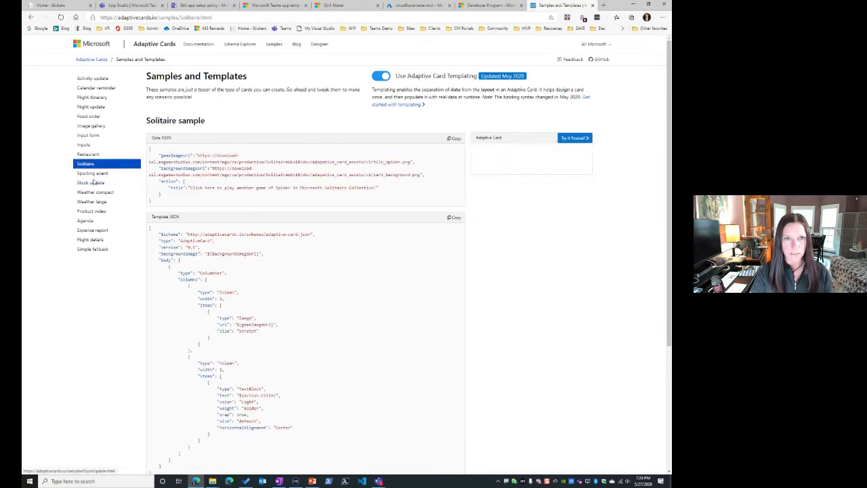
{"action": "left_click", "coordinate": [88, 136]}
{"action": "left_click", "coordinate": [90, 127]}
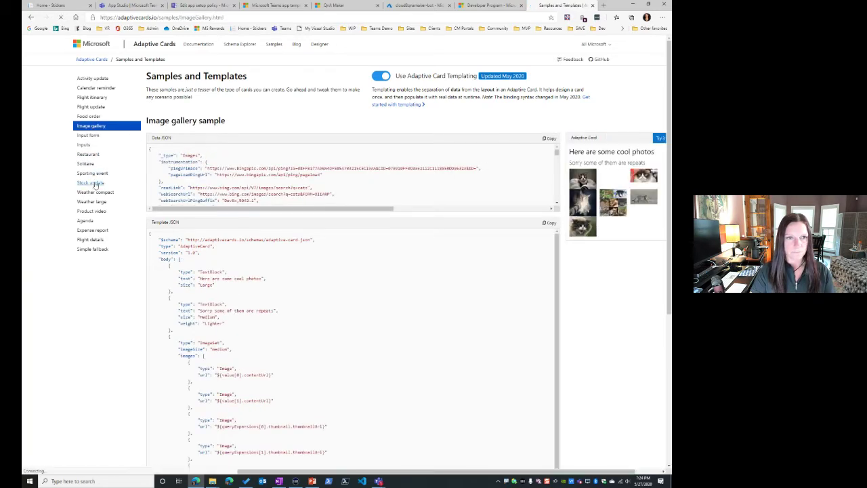
Step: Open the Stock update sample in the Designer and preview it with the Microsoft Teams - Light and Microsoft Teams - Dark host apps
{"action": "left_click", "coordinate": [91, 183]}
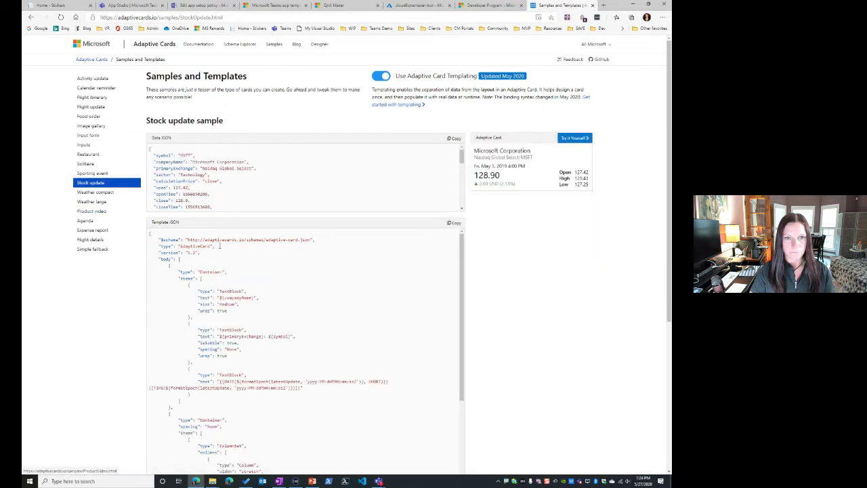
{"action": "left_click", "coordinate": [574, 137]}
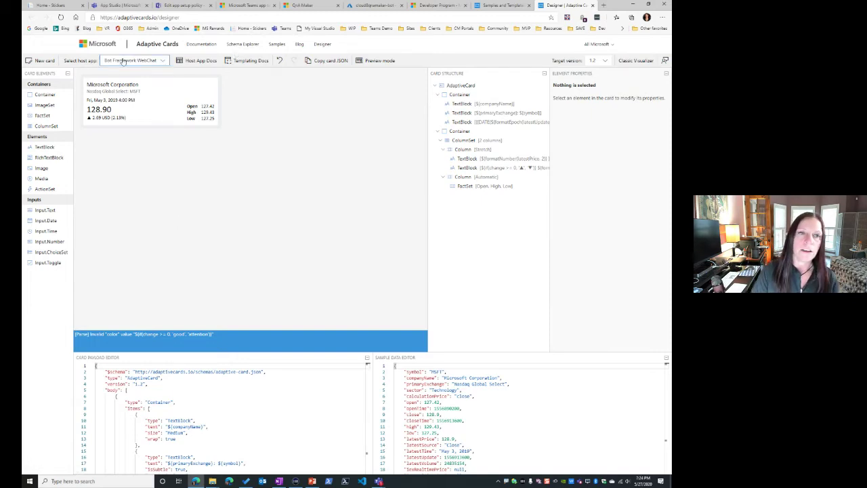
{"action": "left_click", "coordinate": [145, 61]}
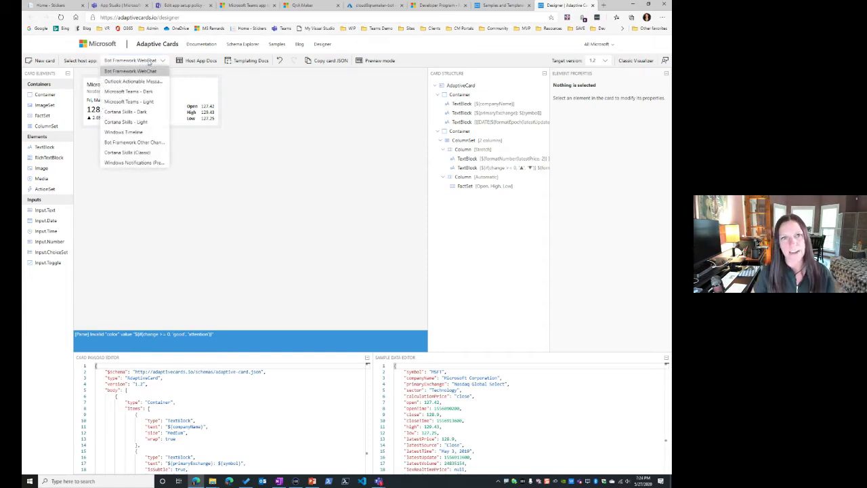
{"action": "left_click", "coordinate": [141, 101]}
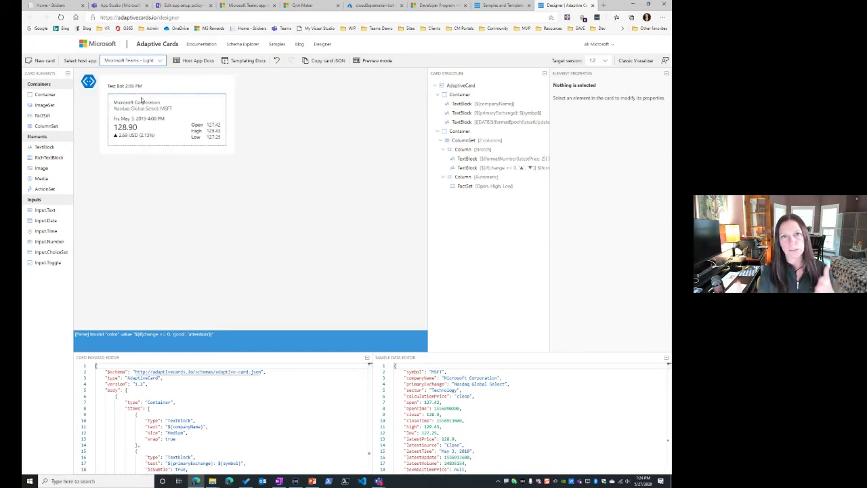
{"action": "left_click", "coordinate": [151, 61]}
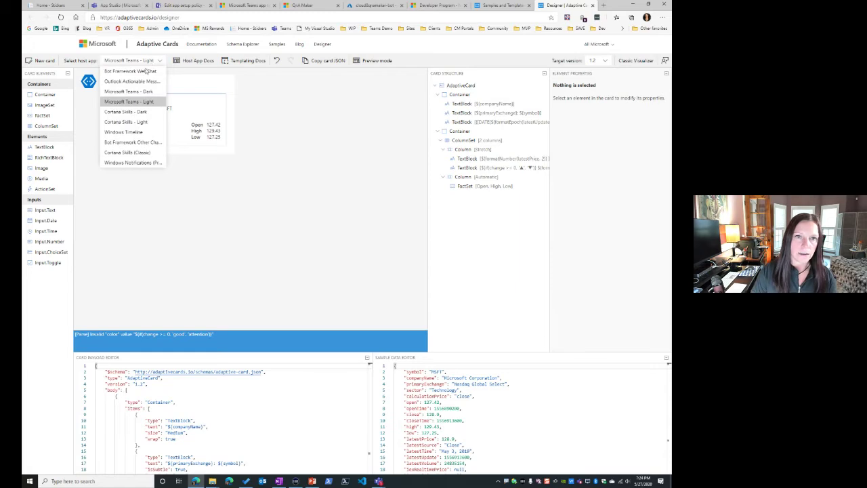
{"action": "left_click", "coordinate": [136, 91]}
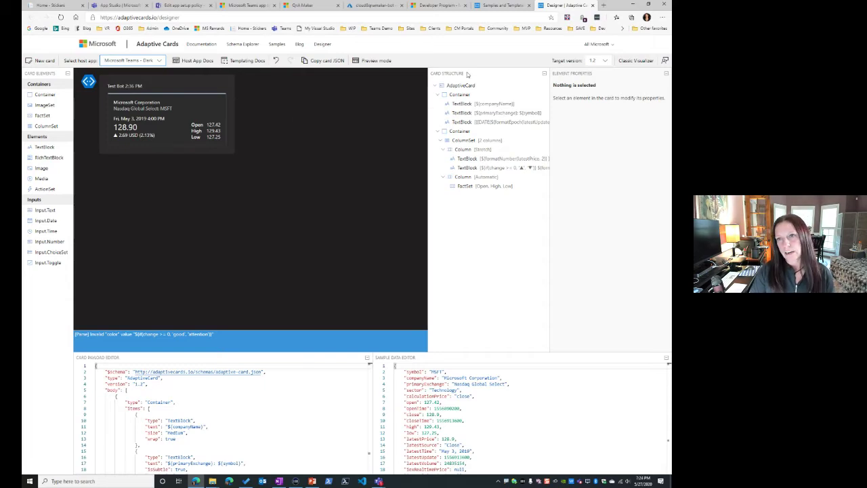
Step: Set the horizontal alignment of the card's date TextBlock to Center
{"action": "left_click", "coordinate": [467, 104]}
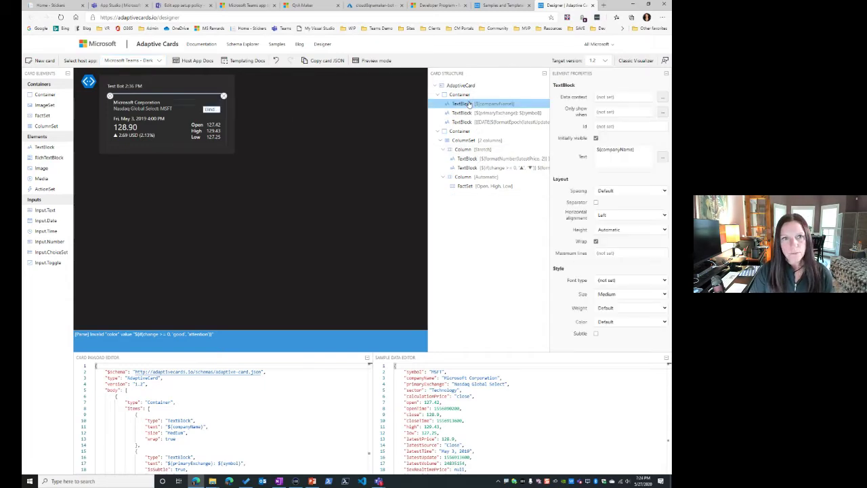
{"action": "left_click", "coordinate": [466, 113]}
{"action": "left_click", "coordinate": [467, 122]}
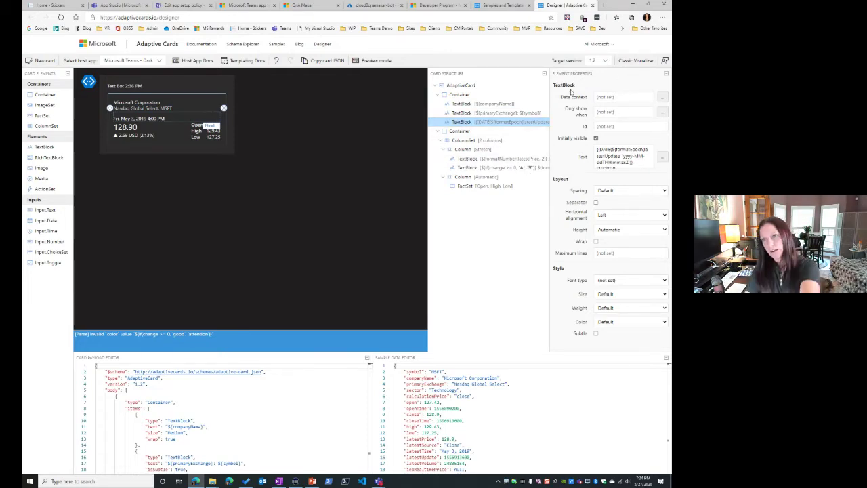
{"action": "left_click", "coordinate": [613, 216]}
{"action": "left_click", "coordinate": [609, 231]}
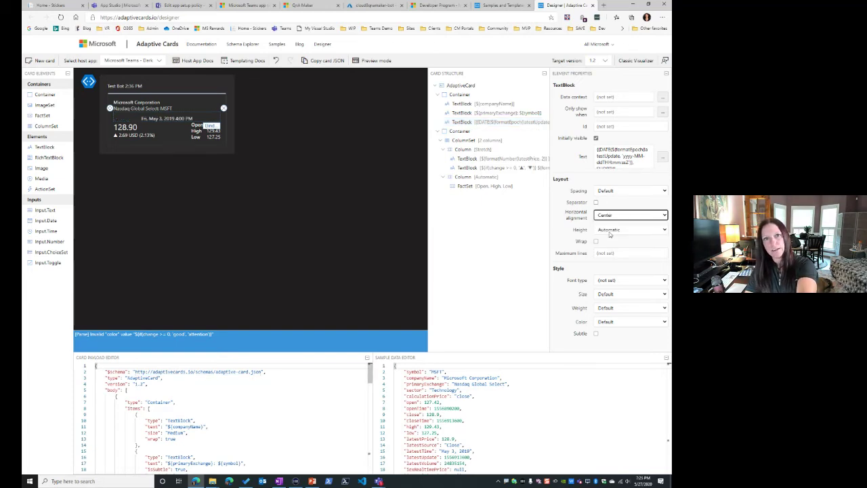
{"action": "left_click", "coordinate": [611, 217]}
{"action": "left_click", "coordinate": [536, 266]}
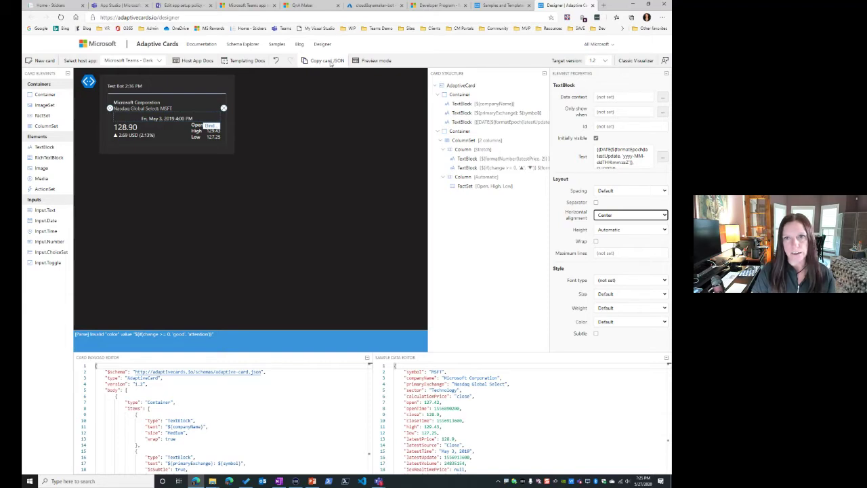
Step: Copy the card JSON and create a new Adaptive Card in the Card editor of Teams App Studio
{"action": "left_click", "coordinate": [330, 62]}
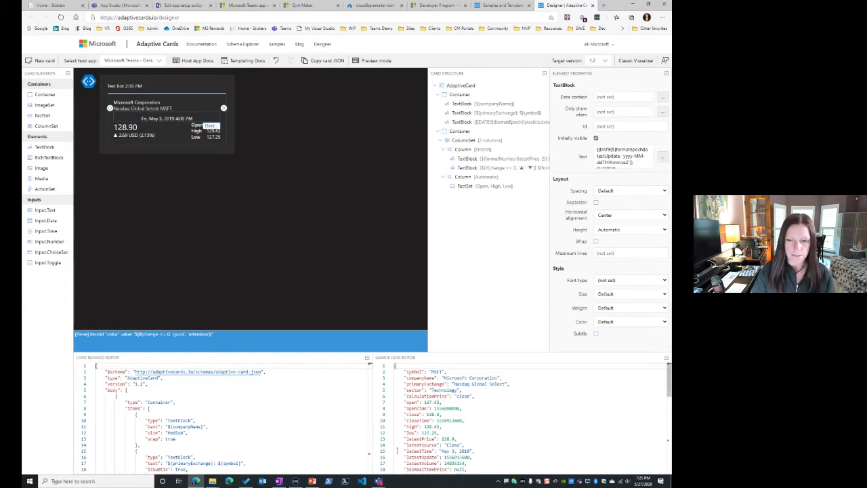
{"action": "key", "text": "alt+Tab"}
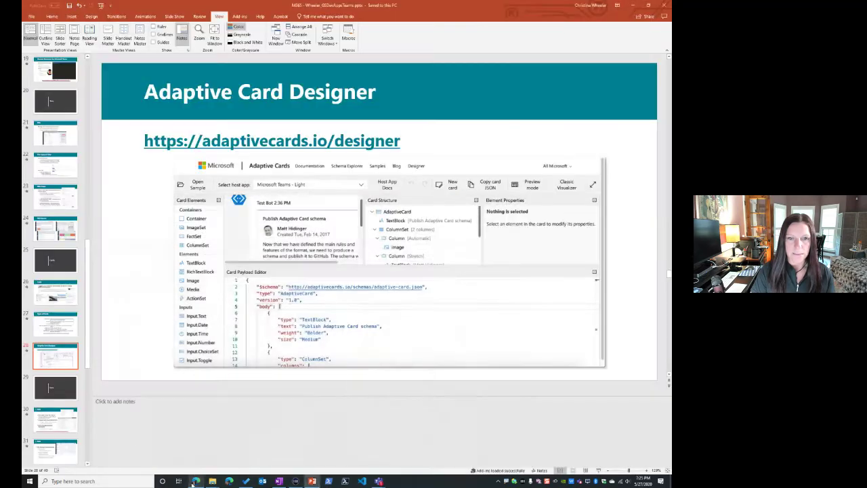
{"action": "left_click", "coordinate": [196, 482]}
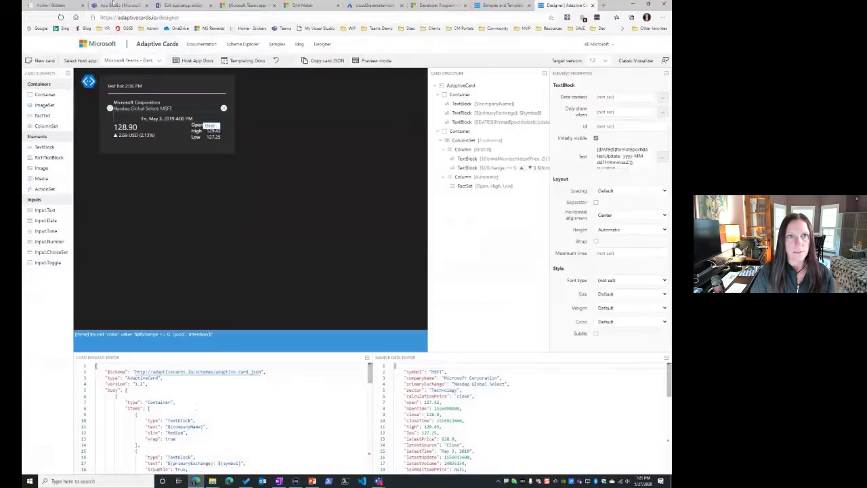
{"action": "left_click", "coordinate": [101, 6]}
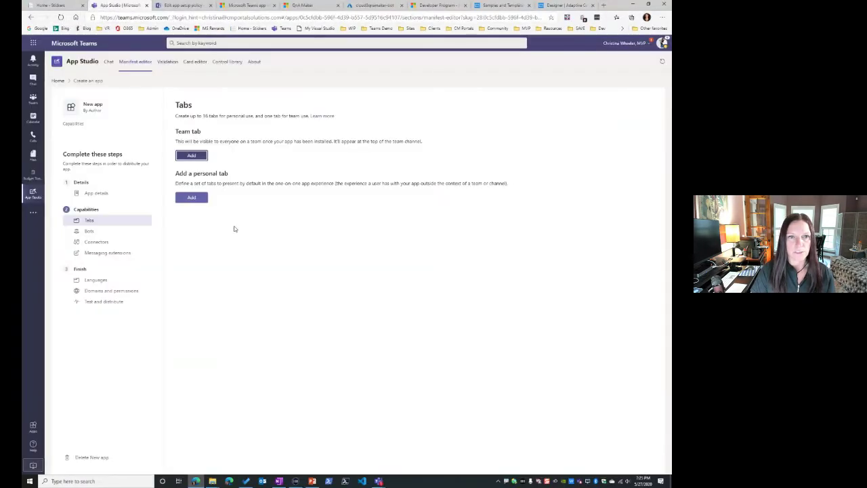
{"action": "left_click", "coordinate": [194, 63]}
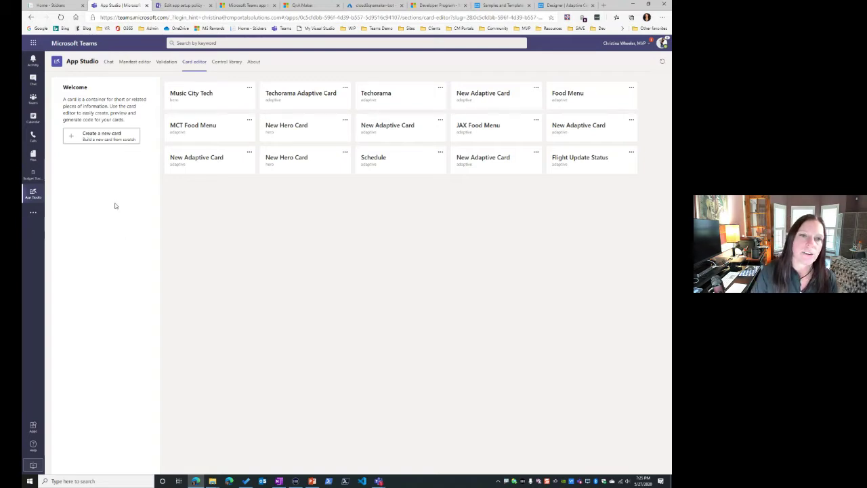
{"action": "left_click", "coordinate": [109, 142]}
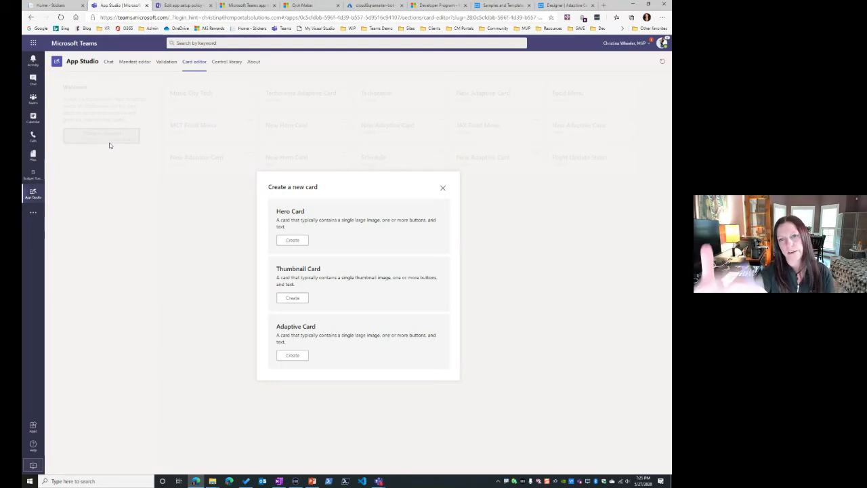
{"action": "left_click", "coordinate": [297, 354]}
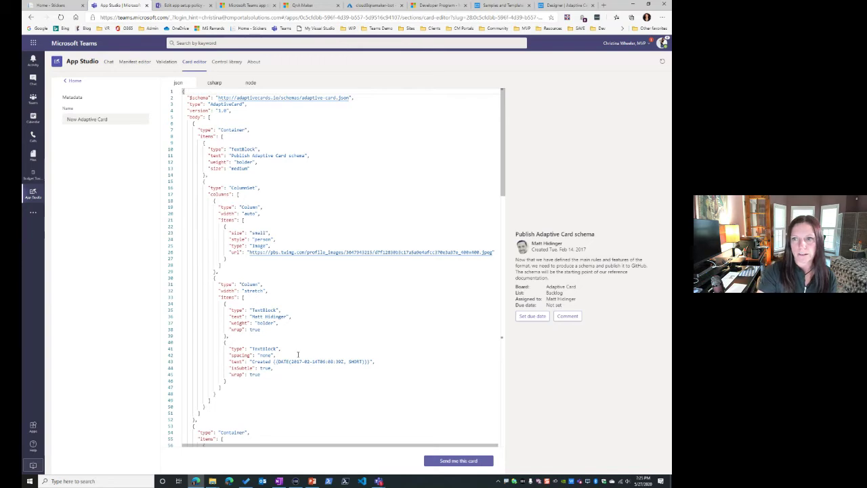
Step: Open the Adaptive Cards Samples page in a new browser tab and review the Schema Explorer's AdaptiveCard properties and example
{"action": "left_click", "coordinate": [501, 5]}
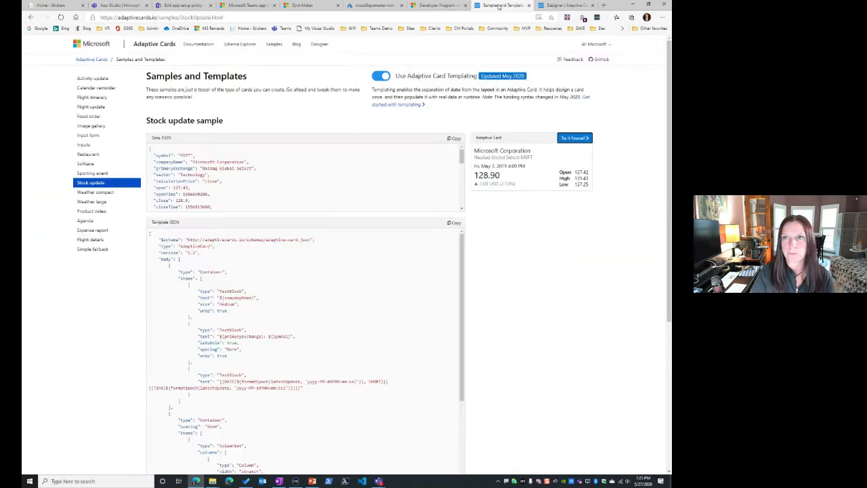
{"action": "right_click", "coordinate": [271, 44]}
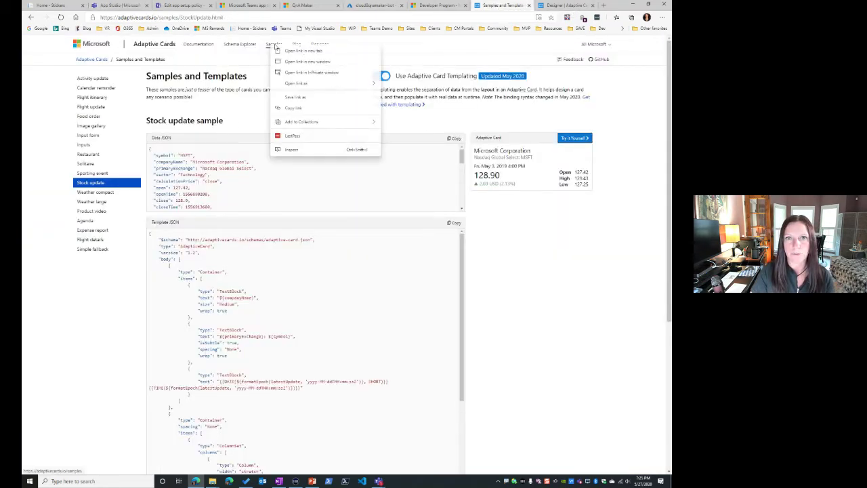
{"action": "left_click", "coordinate": [298, 50]}
{"action": "left_click", "coordinate": [513, 5]}
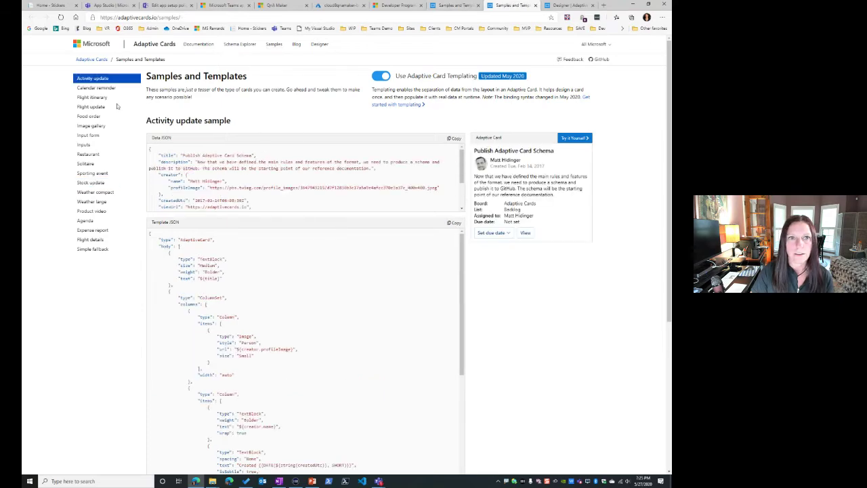
{"action": "left_click", "coordinate": [223, 45]}
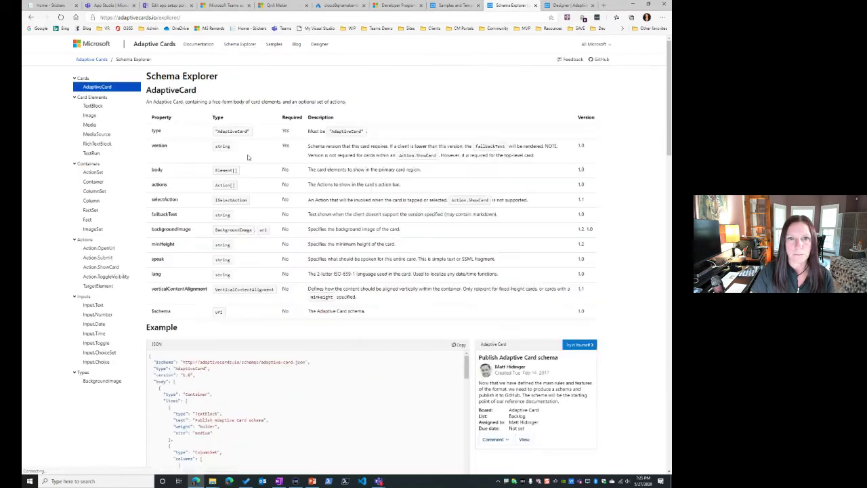
{"action": "scroll", "coordinate": [567, 373], "scroll_direction": "down", "scroll_amount": 3}
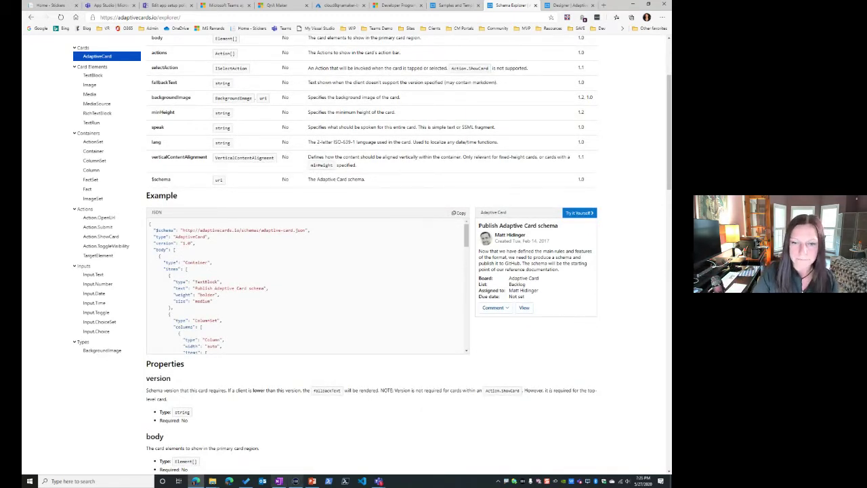
Step: Return to App Studio and view the new card's code in csharp and node formats before going back to json
{"action": "left_click", "coordinate": [109, 5]}
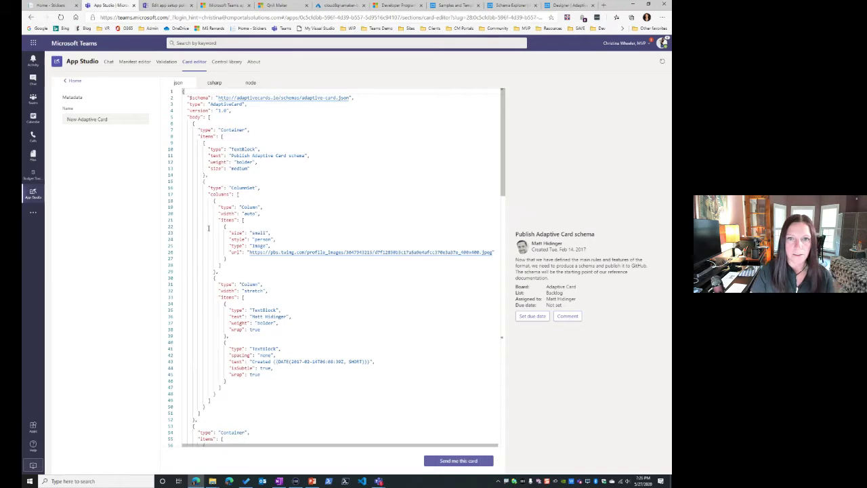
{"action": "left_click", "coordinate": [308, 129]}
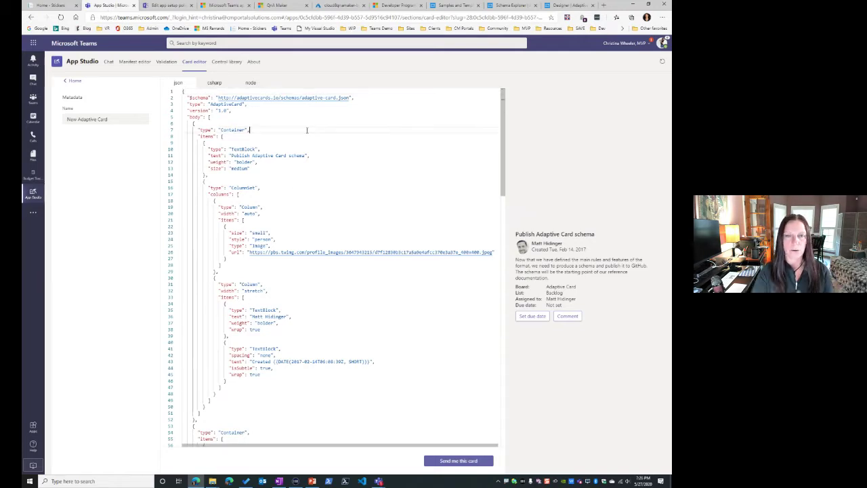
{"action": "left_click", "coordinate": [214, 83]}
{"action": "left_click", "coordinate": [248, 83]}
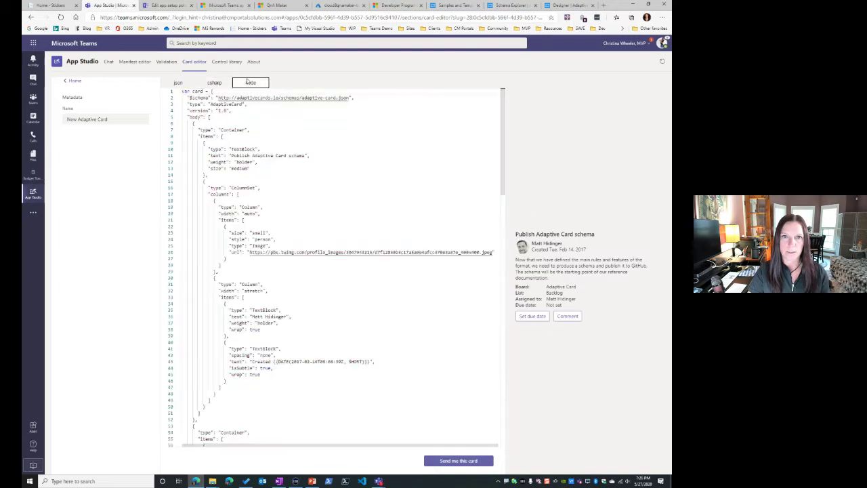
{"action": "left_click", "coordinate": [177, 83]}
Step: Replace the new card's JSON with the copied Stock update card JSON and view it from its first line
{"action": "left_click", "coordinate": [318, 162]}
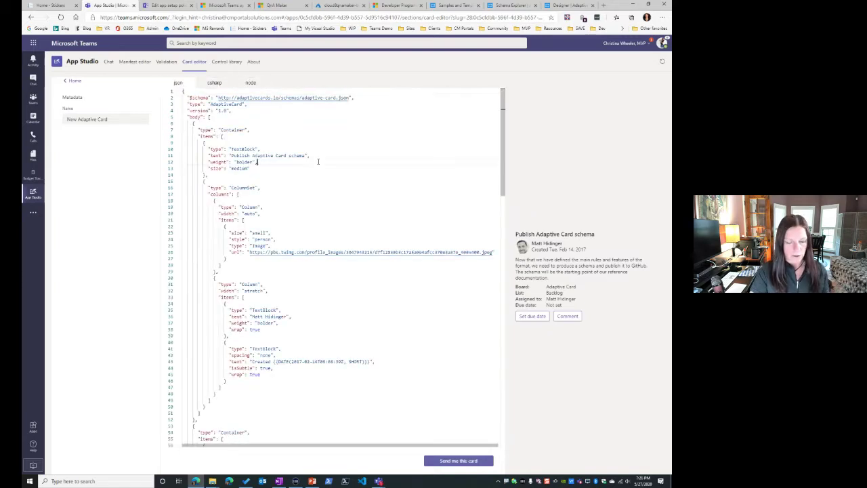
{"action": "key", "text": "ctrl+a"}
{"action": "key", "text": "ctrl+v"}
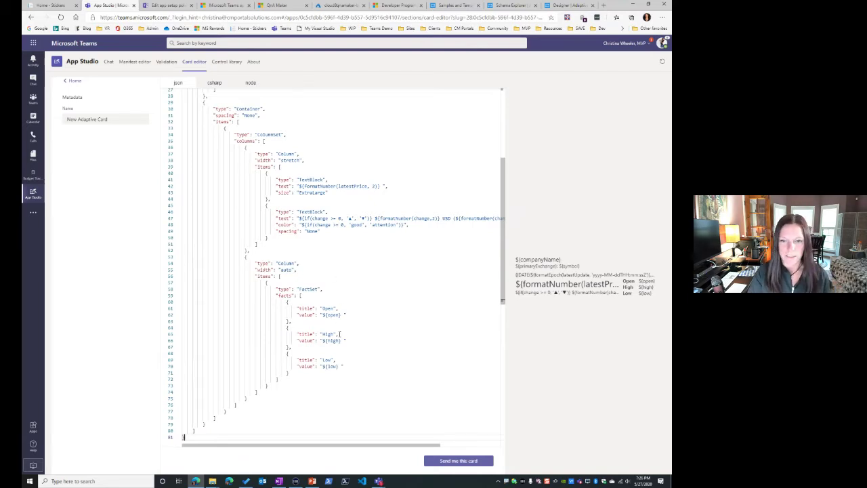
{"action": "key", "text": "ctrl+Home"}
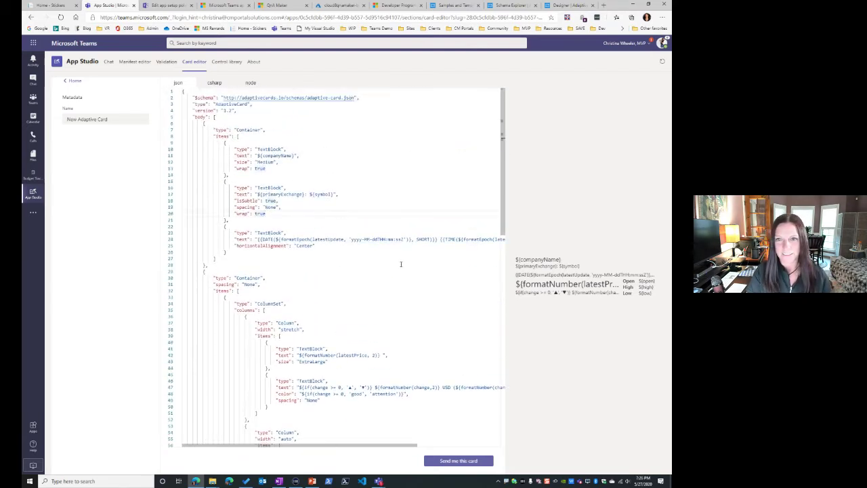
Step: Clear all of the JSON from the new Adaptive Card in the card editor
{"action": "left_click", "coordinate": [397, 269]}
{"action": "key", "text": "ctrl+a"}
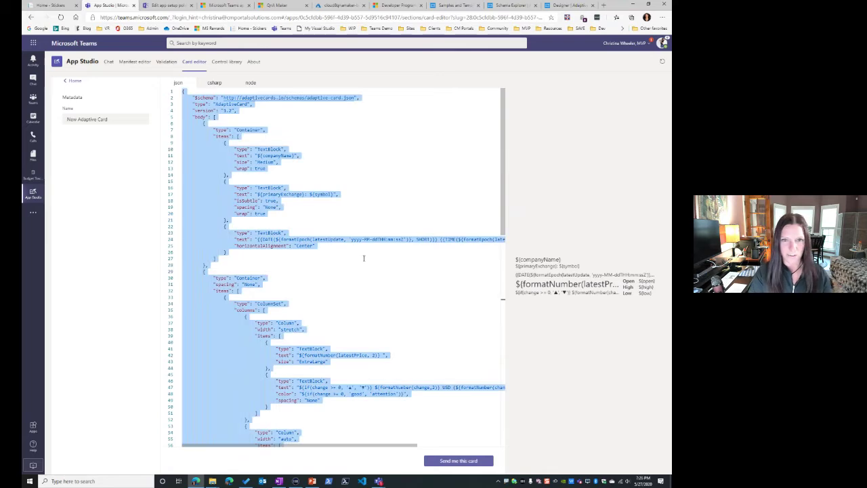
{"action": "key", "text": "Delete"}
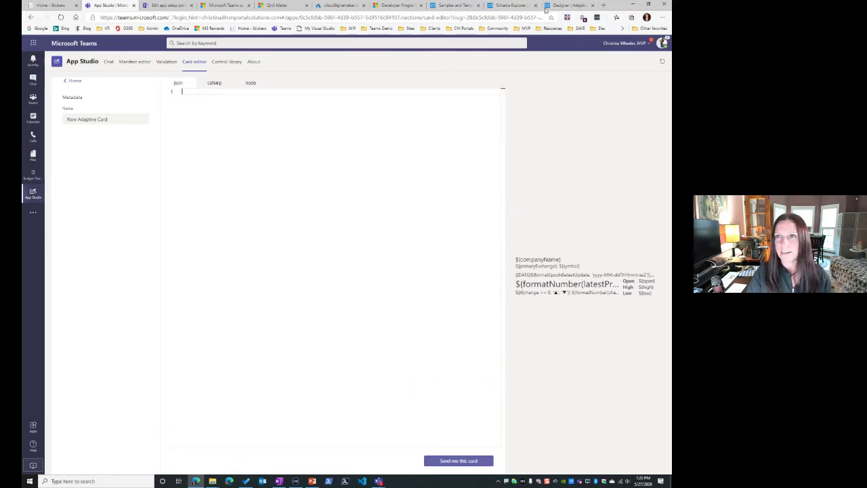
Step: Return to the Adaptive Cards samples, turn off Adaptive Card Templating on the Flight details sample, and open the Food order sample
{"action": "left_click", "coordinate": [509, 4]}
{"action": "scroll", "coordinate": [210, 213], "scroll_direction": "up", "scroll_amount": 1}
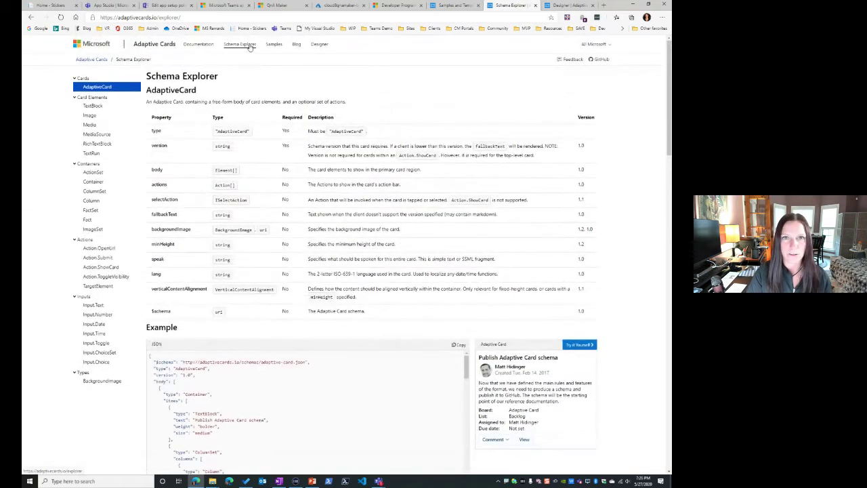
{"action": "left_click", "coordinate": [274, 45]}
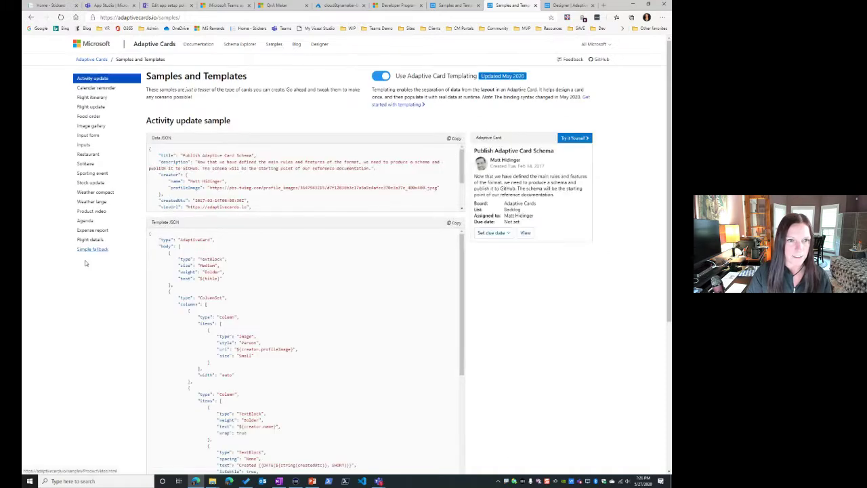
{"action": "left_click", "coordinate": [94, 242]}
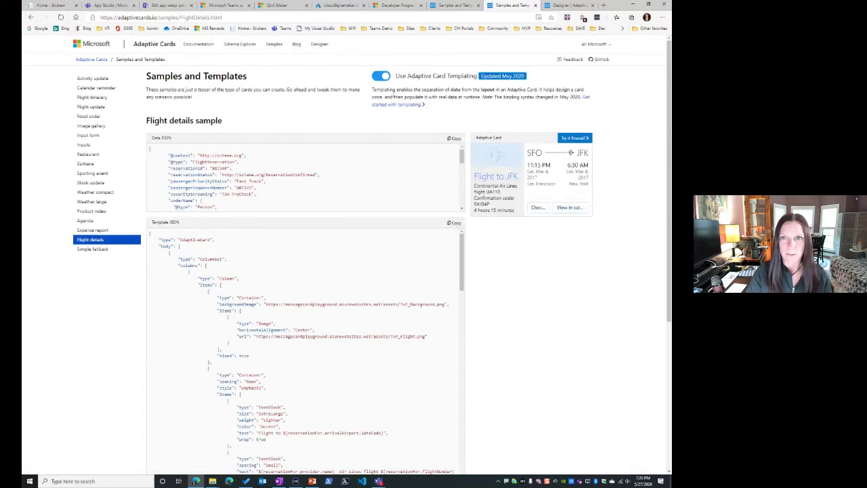
{"action": "left_click", "coordinate": [384, 77]}
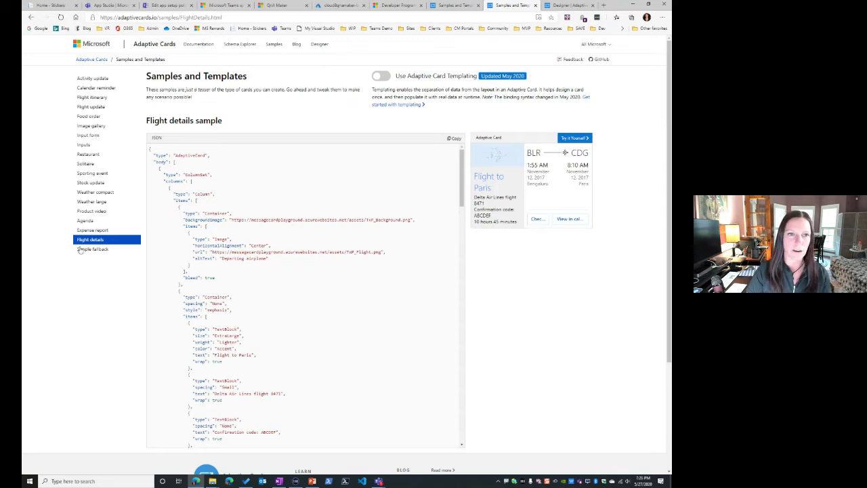
{"action": "left_click", "coordinate": [88, 116]}
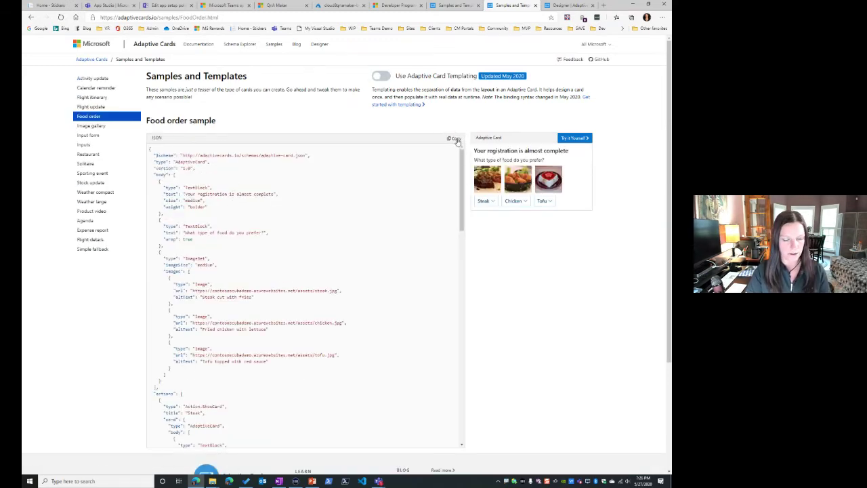
Step: Return to App Studio and paste the copied Food order sample JSON into the empty Adaptive Card, viewing it back near its beginning
{"action": "key", "text": "alt+Tab"}
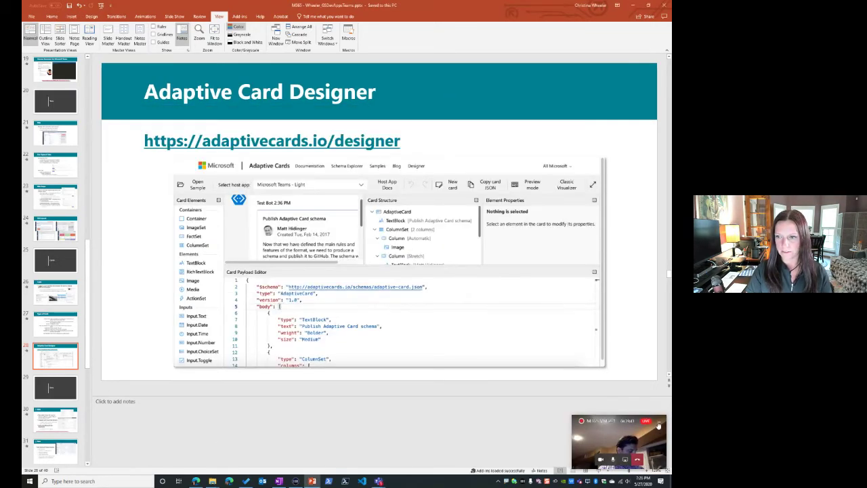
{"action": "left_click", "coordinate": [198, 481]}
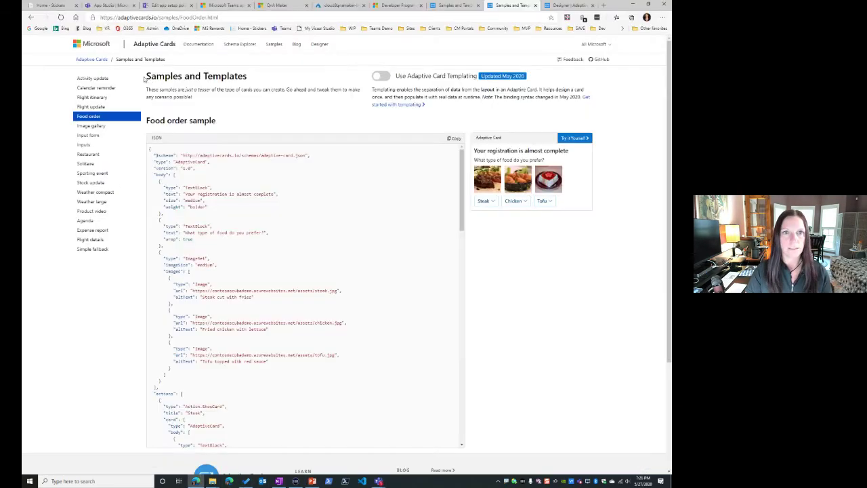
{"action": "left_click", "coordinate": [157, 7]}
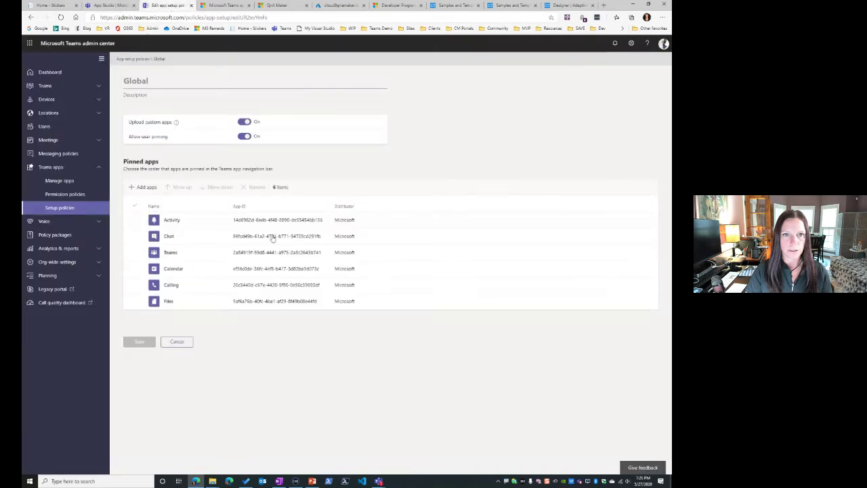
{"action": "left_click", "coordinate": [101, 7]}
{"action": "key", "text": "ctrl+v"}
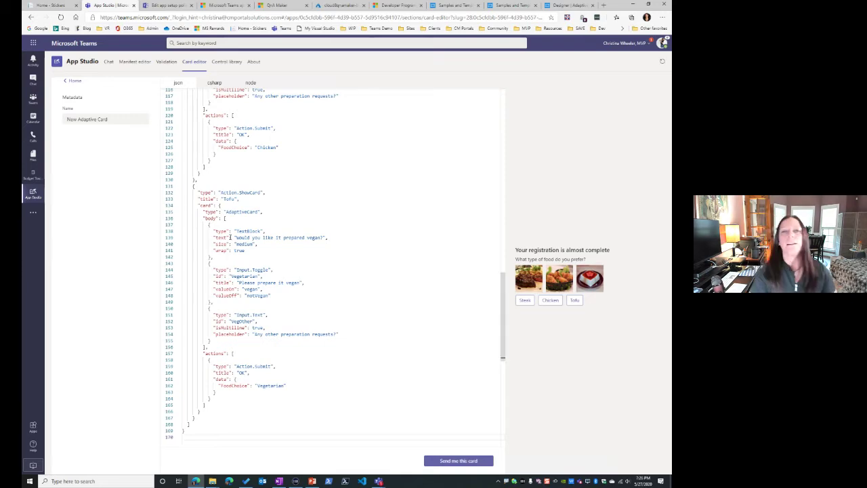
{"action": "scroll", "coordinate": [227, 228], "scroll_direction": "up", "scroll_amount": 2}
{"action": "scroll", "coordinate": [228, 228], "scroll_direction": "up", "scroll_amount": 15}
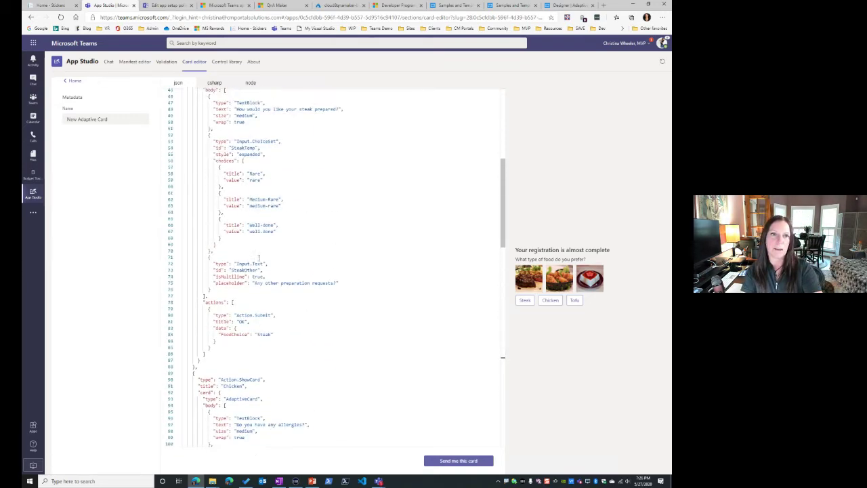
{"action": "scroll", "coordinate": [260, 256], "scroll_direction": "up", "scroll_amount": 4}
Step: Name the card Food Order and send it to your own App Studio chat
{"action": "triple_click", "coordinate": [87, 120]}
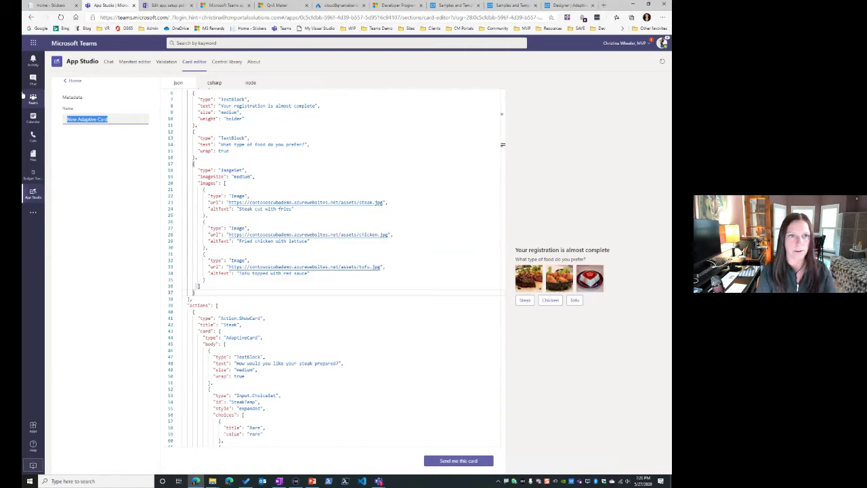
{"action": "type", "text": "Food Order"}
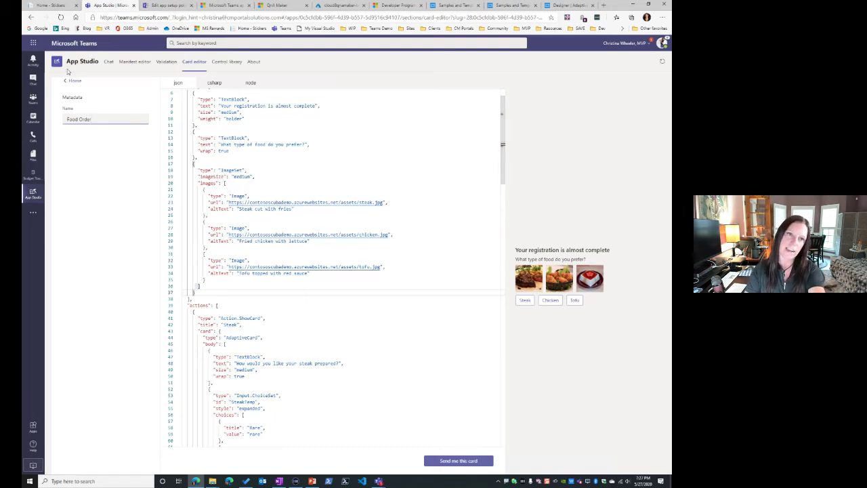
{"action": "left_click", "coordinate": [442, 462]}
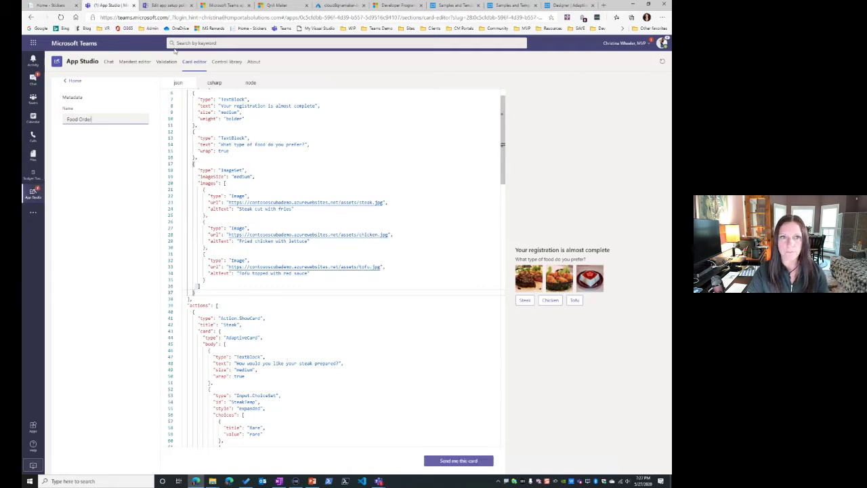
Step: Open the App Studio chat and choose Steak with Medium-Rare preparation on the received food order card
{"action": "left_click", "coordinate": [108, 62]}
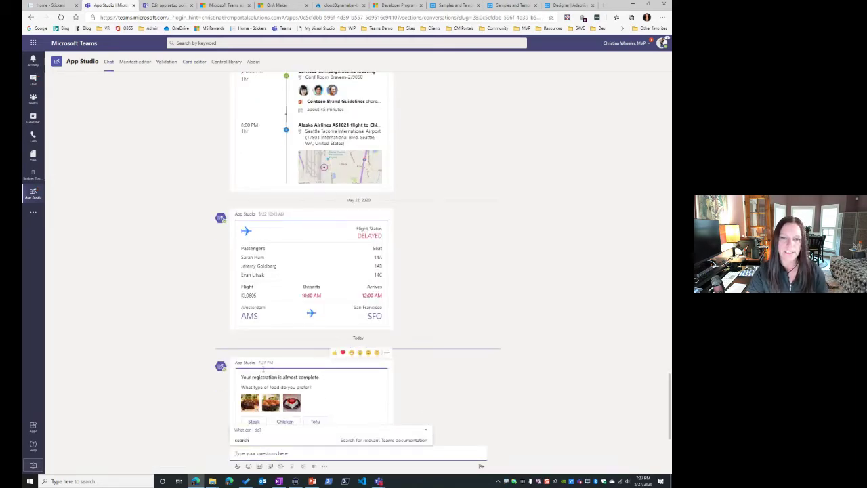
{"action": "left_click", "coordinate": [254, 421]}
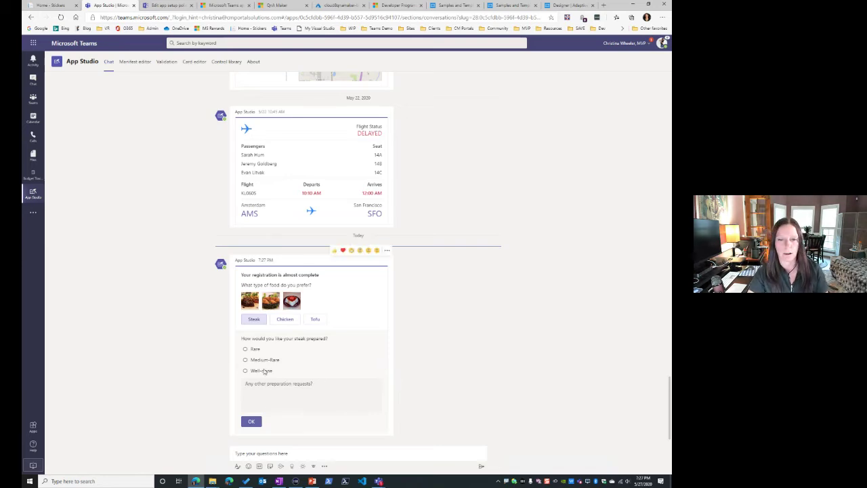
{"action": "left_click", "coordinate": [265, 360]}
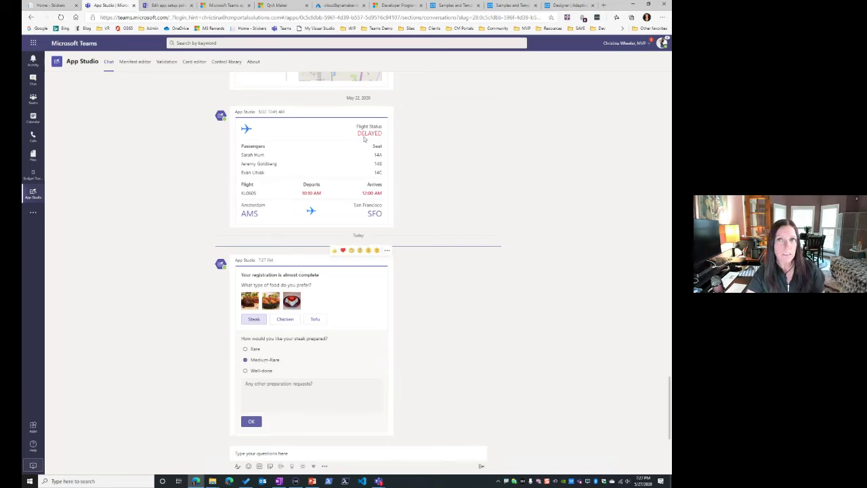
Step: Open the Expense report sample in the Adaptive Cards samples, toggle Adaptive Card Templating on and off, and copy the sample's JSON
{"action": "left_click", "coordinate": [568, 5]}
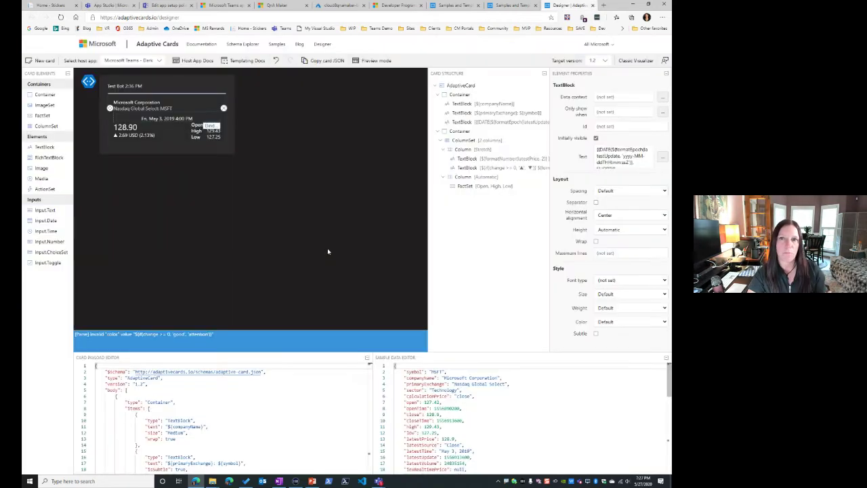
{"action": "left_click", "coordinate": [513, 5]}
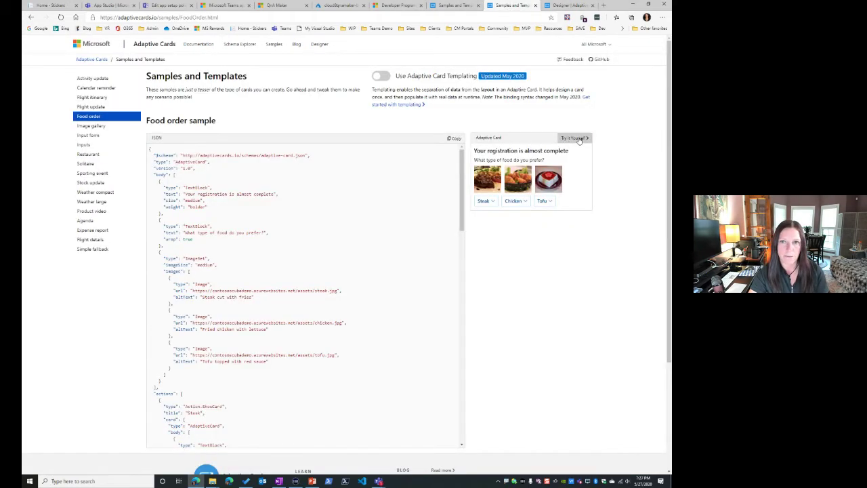
{"action": "left_click", "coordinate": [95, 230]}
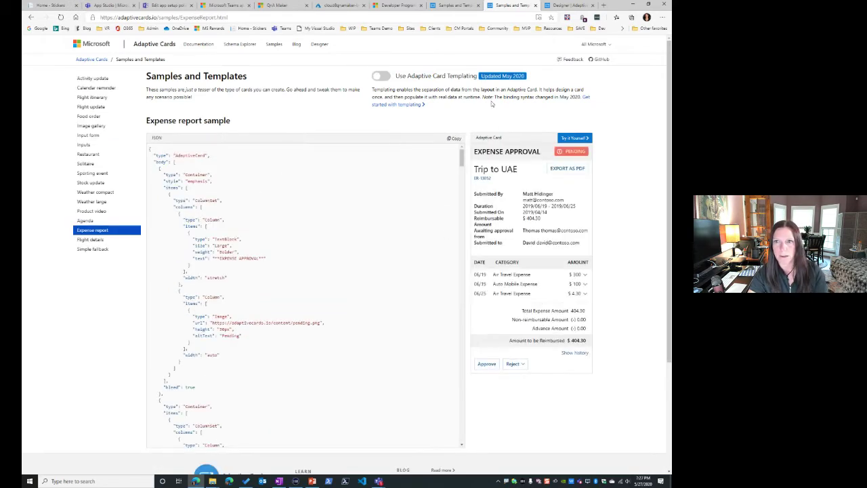
{"action": "left_click", "coordinate": [383, 76]}
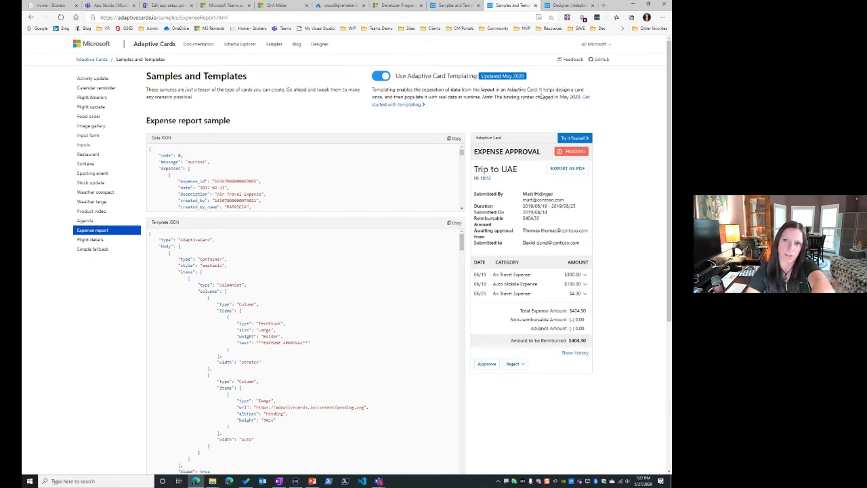
{"action": "left_click", "coordinate": [381, 76]}
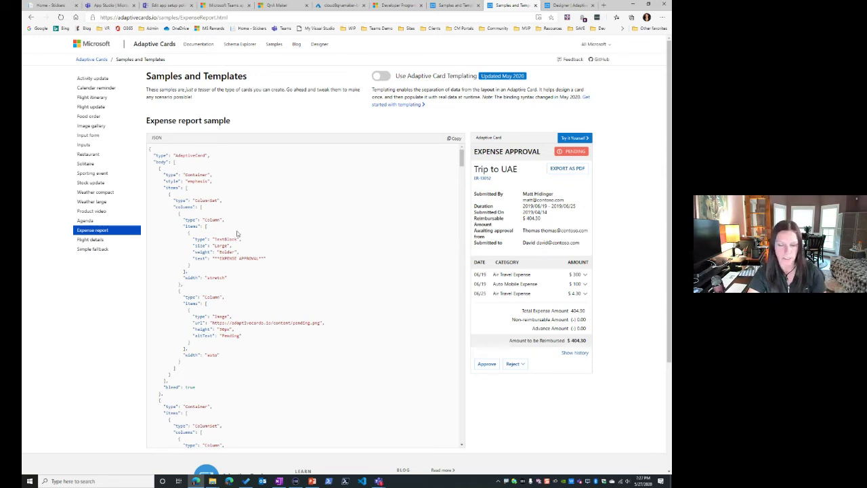
{"action": "key", "text": "ctrl+a"}
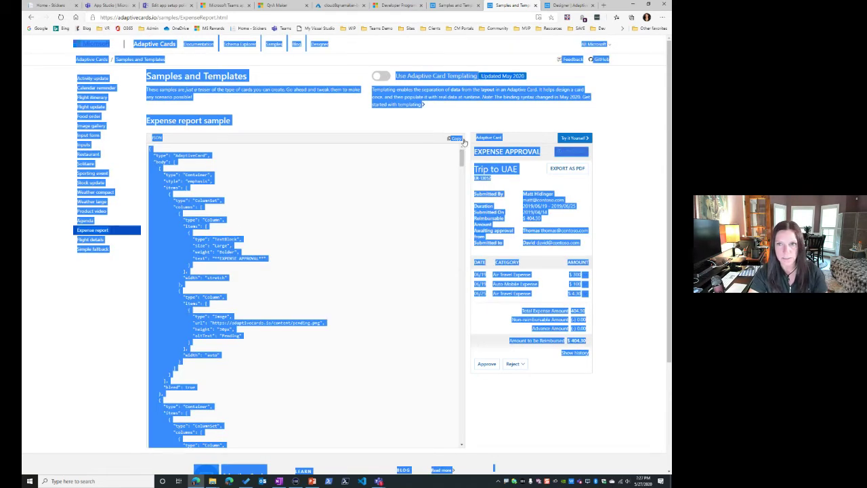
{"action": "left_click", "coordinate": [442, 120]}
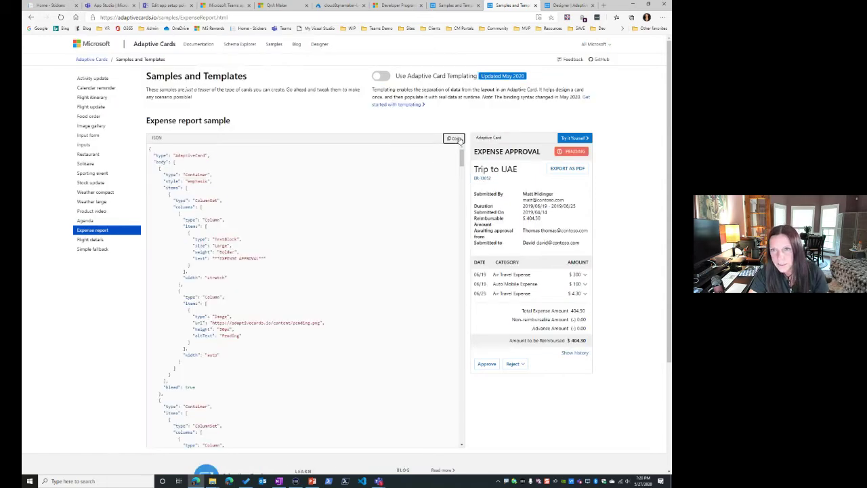
Step: Open the Food Order card in the App Studio card editor and replace all its JSON with the copied Expense report JSON
{"action": "left_click", "coordinate": [101, 6]}
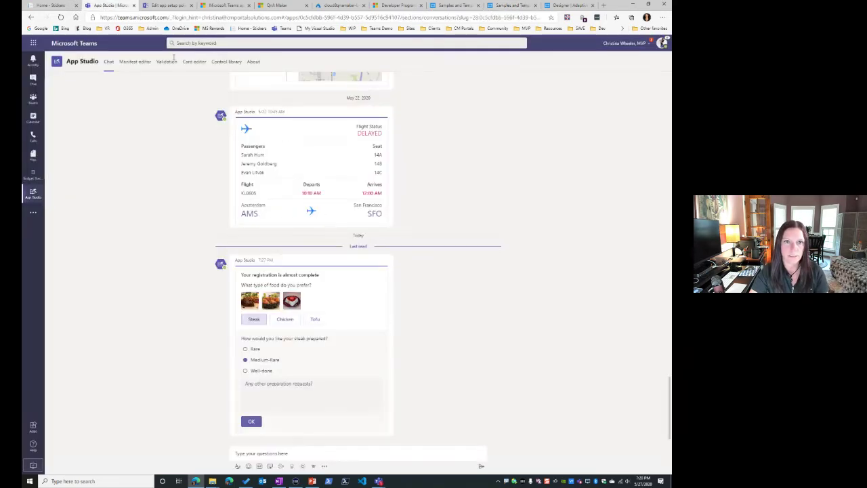
{"action": "left_click", "coordinate": [195, 62]}
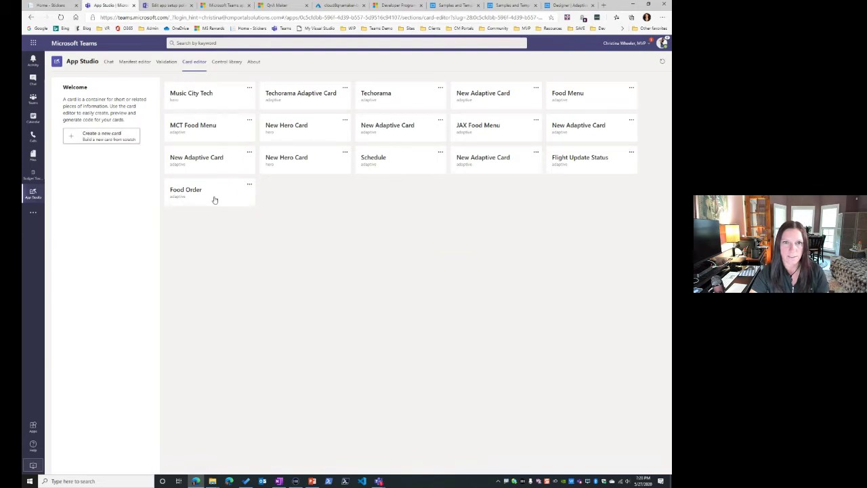
{"action": "left_click", "coordinate": [216, 196]}
{"action": "key", "text": "ctrl+a"}
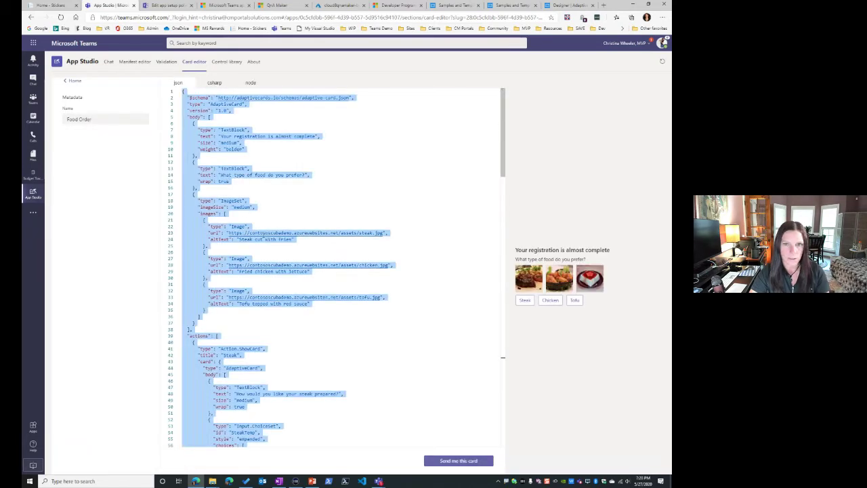
{"action": "key", "text": "ctrl+v"}
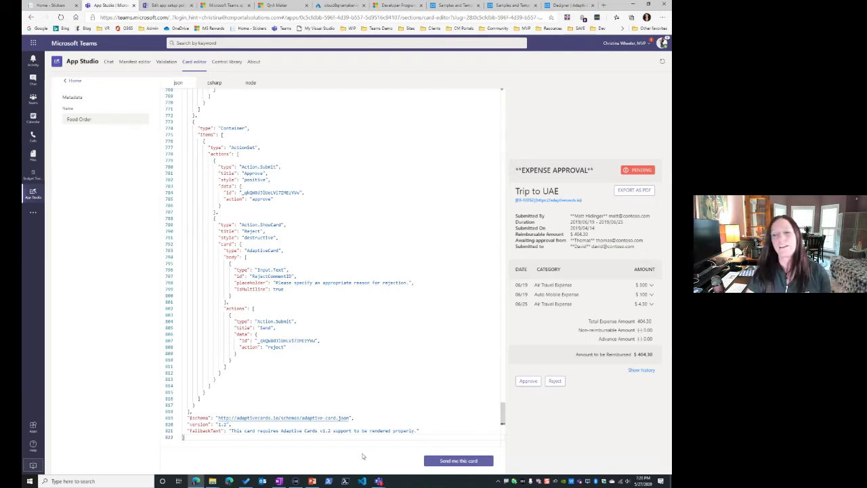
Step: Switch to PowerPoint, present from the Adaptive Card Designer slide through to the Bots overview slide, and end the slide show
{"action": "left_click", "coordinate": [312, 481]}
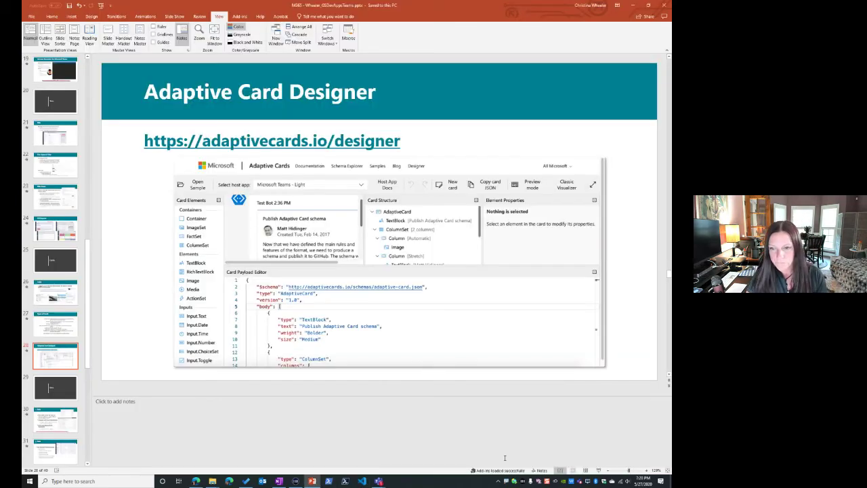
{"action": "left_click", "coordinate": [598, 470]}
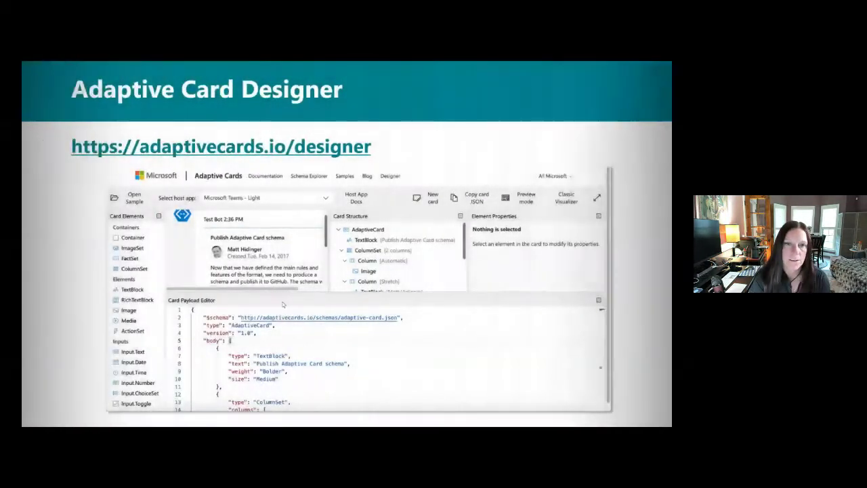
{"action": "left_click", "coordinate": [188, 279]}
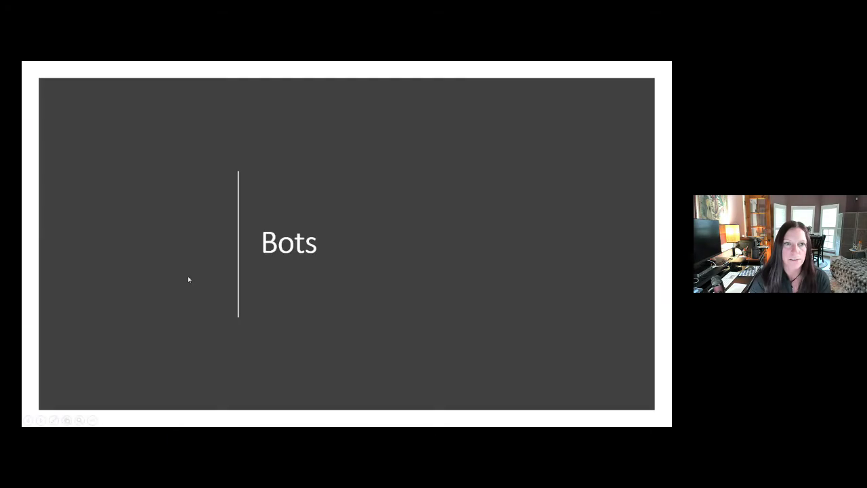
{"action": "left_click", "coordinate": [188, 279]}
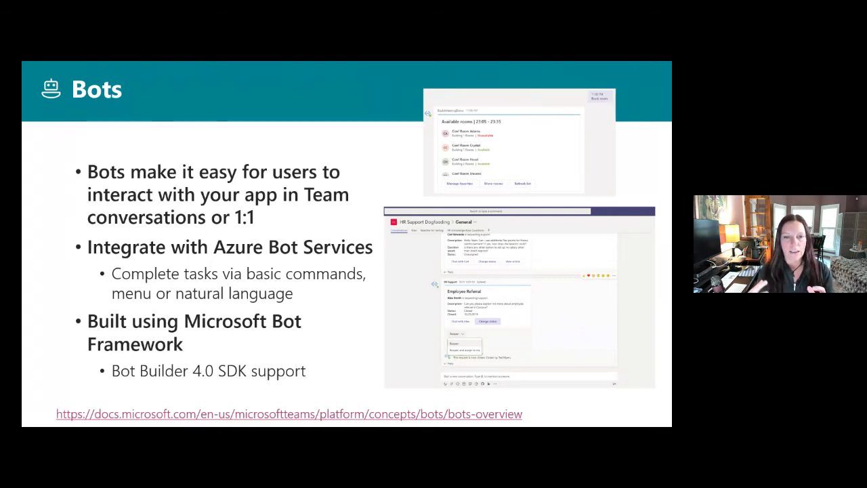
{"action": "key", "text": "Escape"}
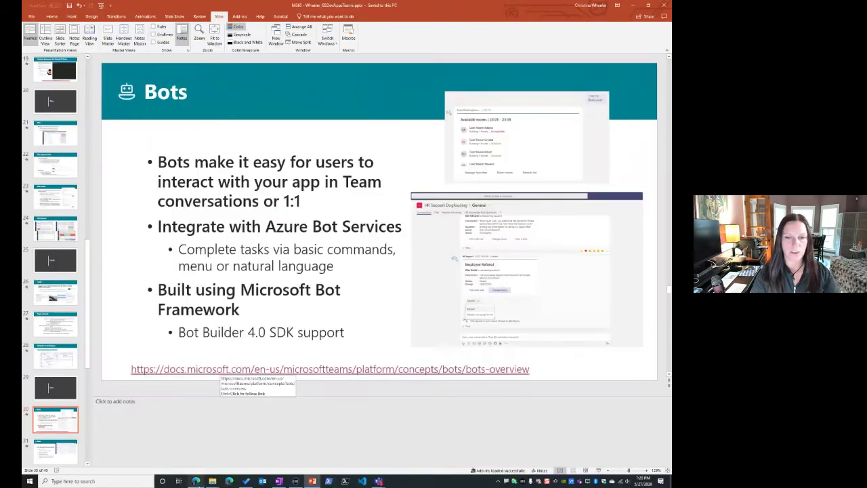
Step: Switch to QnA Maker in the browser and open the page for creating a knowledge base
{"action": "left_click", "coordinate": [197, 481]}
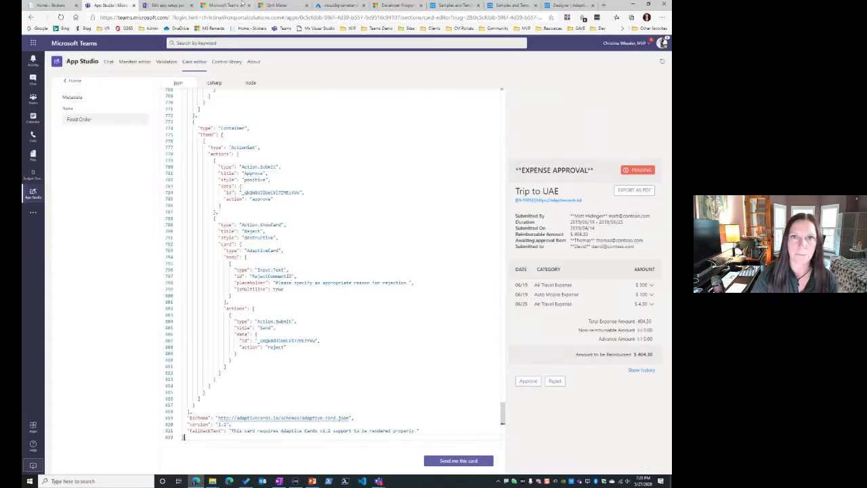
{"action": "left_click", "coordinate": [276, 5]}
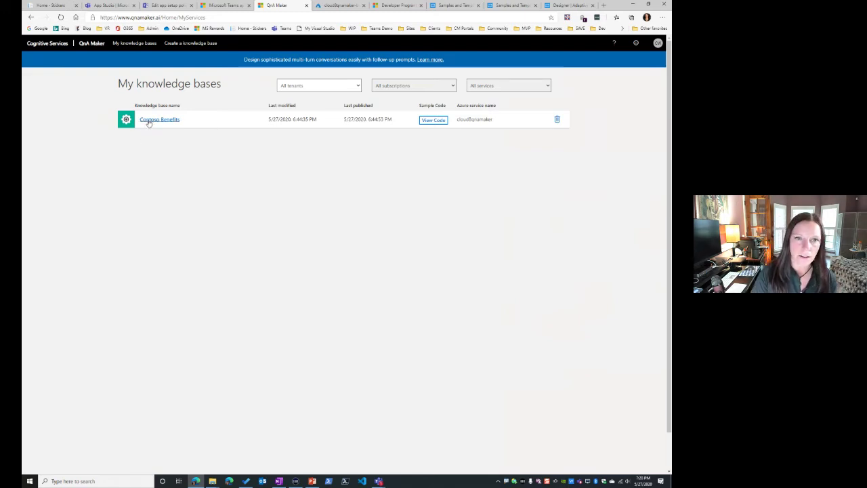
{"action": "left_click", "coordinate": [173, 44]}
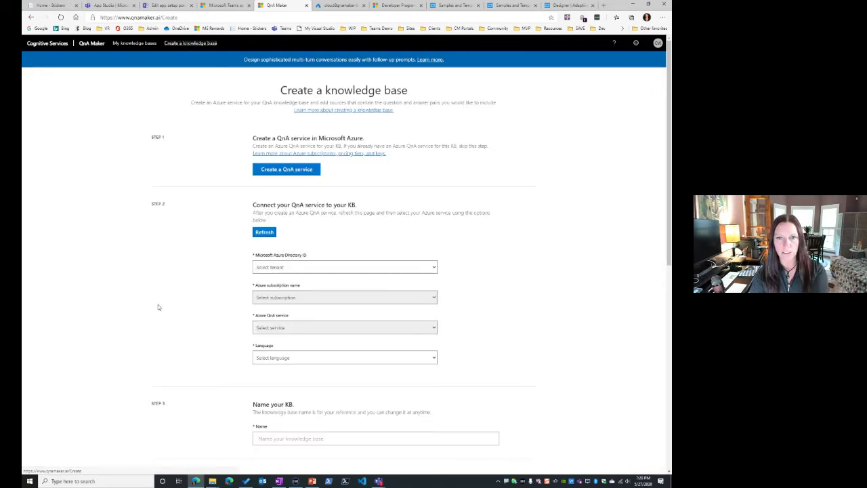
{"action": "scroll", "coordinate": [158, 303], "scroll_direction": "down", "scroll_amount": 1}
{"action": "scroll", "coordinate": [158, 302], "scroll_direction": "up", "scroll_amount": 1}
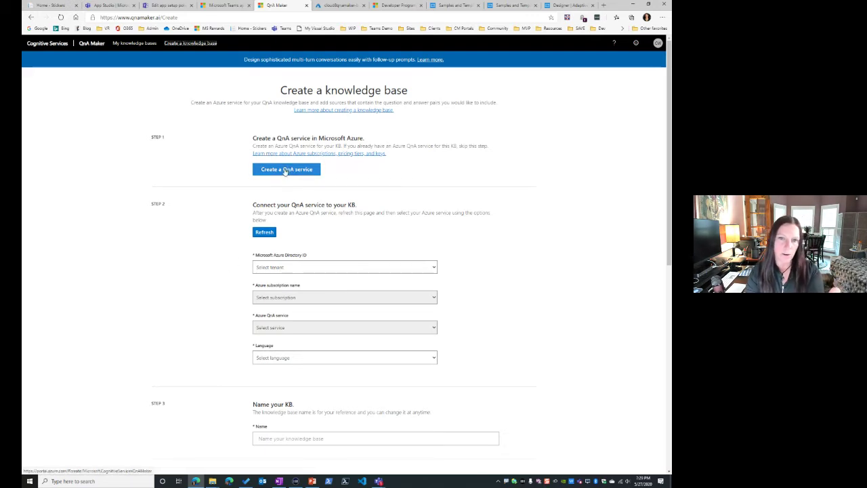
Step: Try to refresh the Azure QnA service options and choose a tenant for the Microsoft Azure Directory ID
{"action": "left_click", "coordinate": [268, 233]}
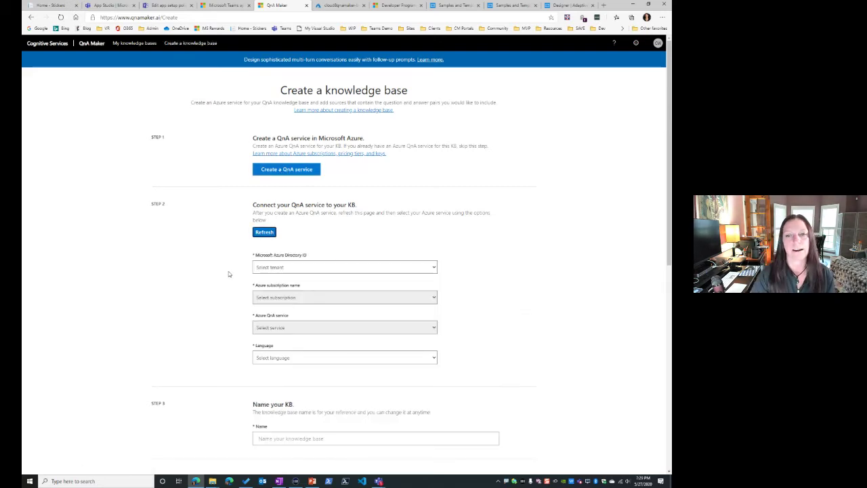
{"action": "scroll", "coordinate": [232, 273], "scroll_direction": "down", "scroll_amount": 3}
{"action": "left_click", "coordinate": [309, 135]}
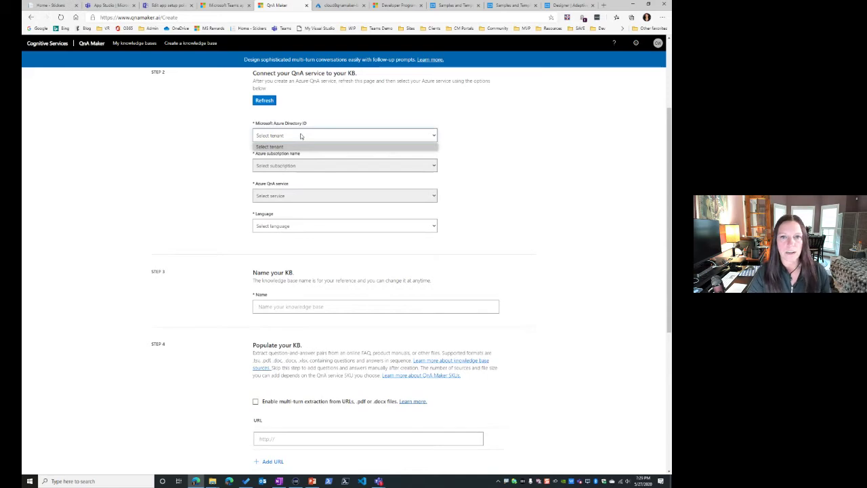
{"action": "left_click", "coordinate": [289, 144]}
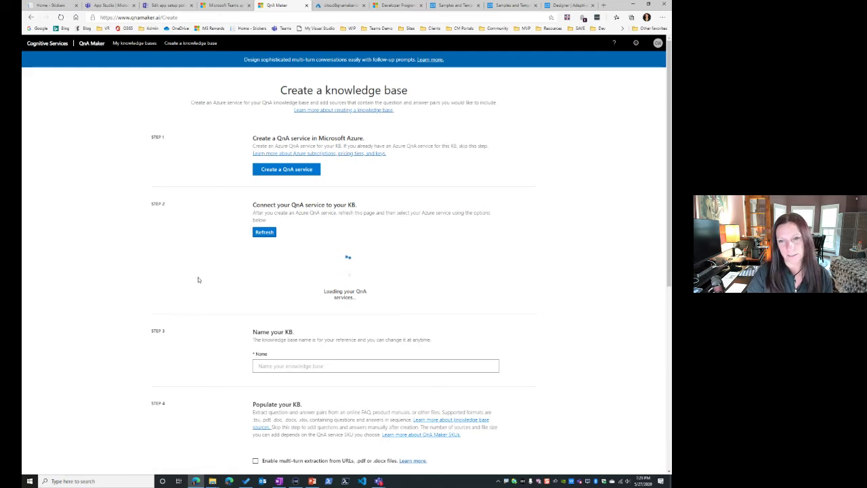
Step: Connect the knowledge base to the personal MVP tenant, the Visual Studio Enterprise – MPN subscription and the Cloud8QnAMaker service
{"action": "left_click", "coordinate": [297, 270]}
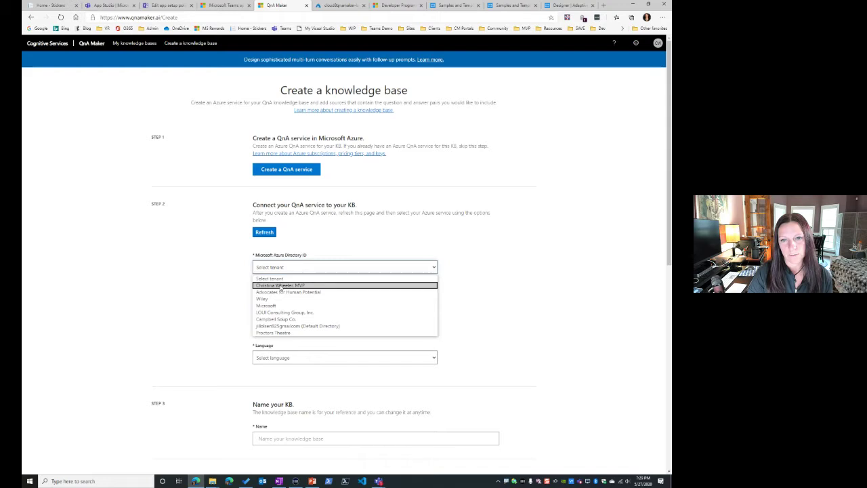
{"action": "left_click", "coordinate": [280, 287]}
{"action": "scroll", "coordinate": [178, 279], "scroll_direction": "down", "scroll_amount": 2}
{"action": "left_click", "coordinate": [288, 231]}
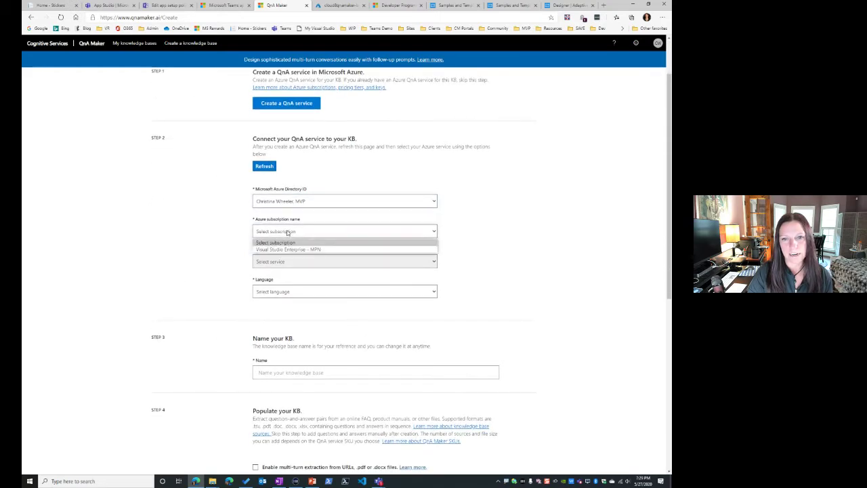
{"action": "left_click", "coordinate": [286, 249]}
{"action": "left_click", "coordinate": [286, 261]}
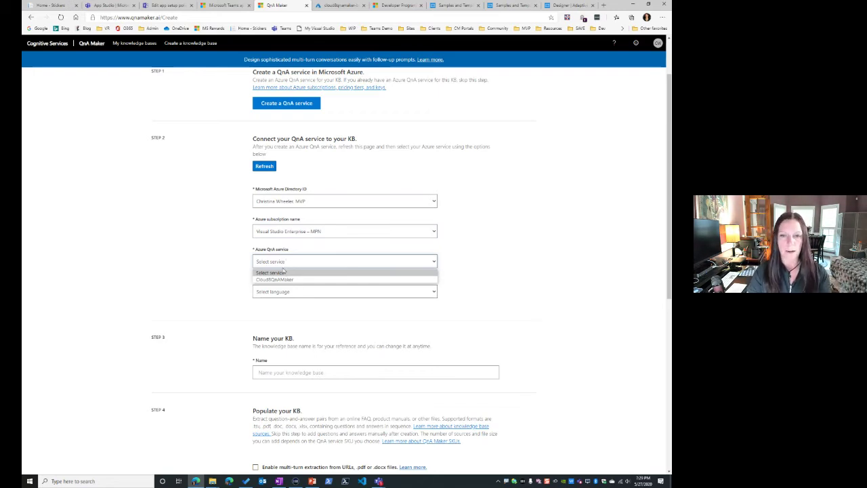
{"action": "left_click", "coordinate": [282, 280]}
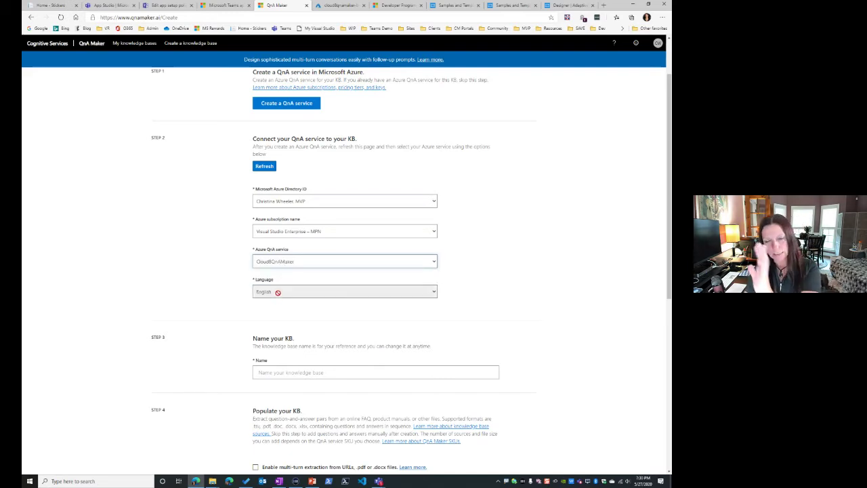
Step: Name the knowledge base M365 Demo and go to the options for populating it
{"action": "scroll", "coordinate": [184, 333], "scroll_direction": "down", "scroll_amount": 2}
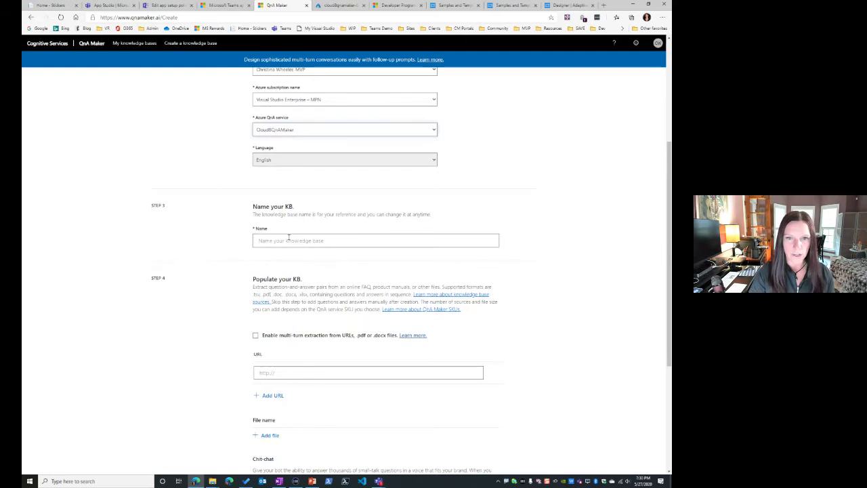
{"action": "left_click", "coordinate": [288, 238]}
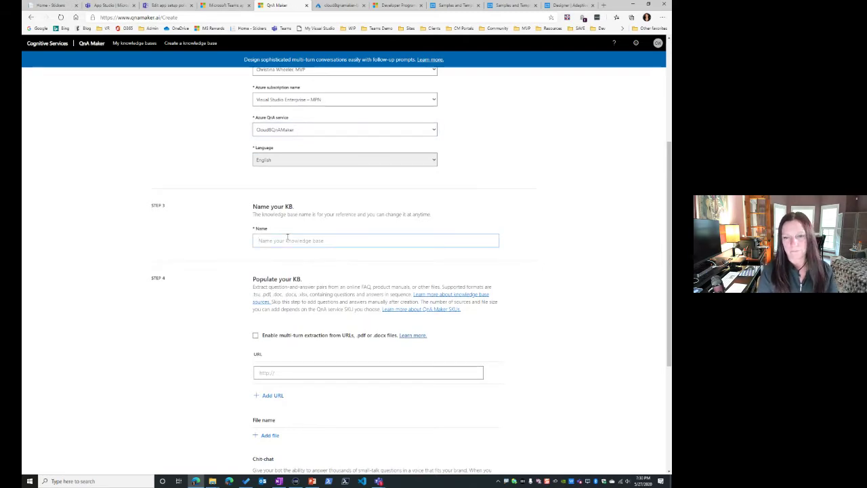
{"action": "type", "text": "M365 Demo"}
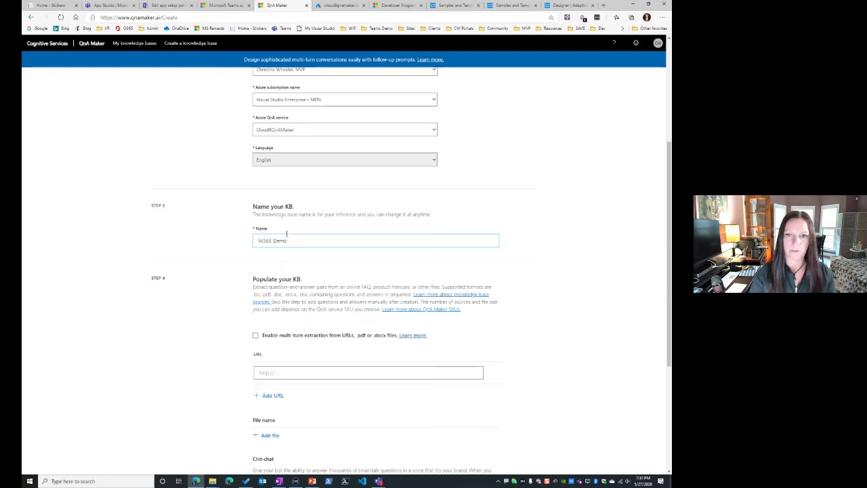
{"action": "scroll", "coordinate": [262, 273], "scroll_direction": "down", "scroll_amount": 3}
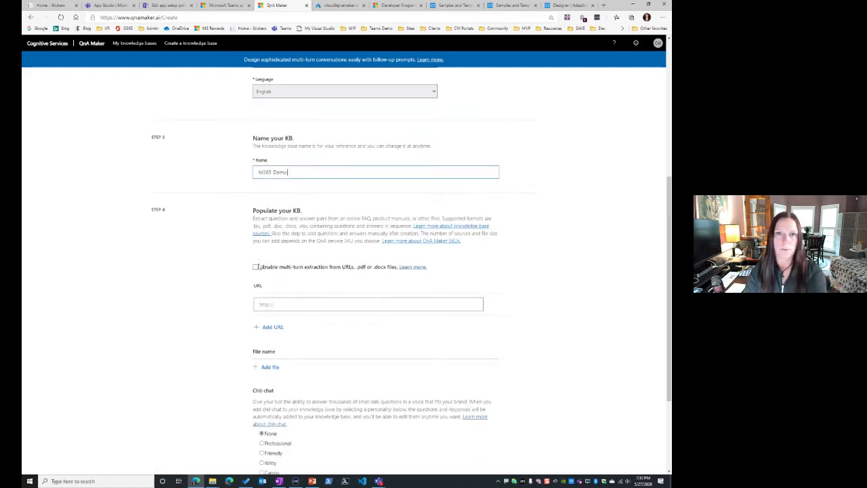
{"action": "scroll", "coordinate": [237, 285], "scroll_direction": "down", "scroll_amount": 1}
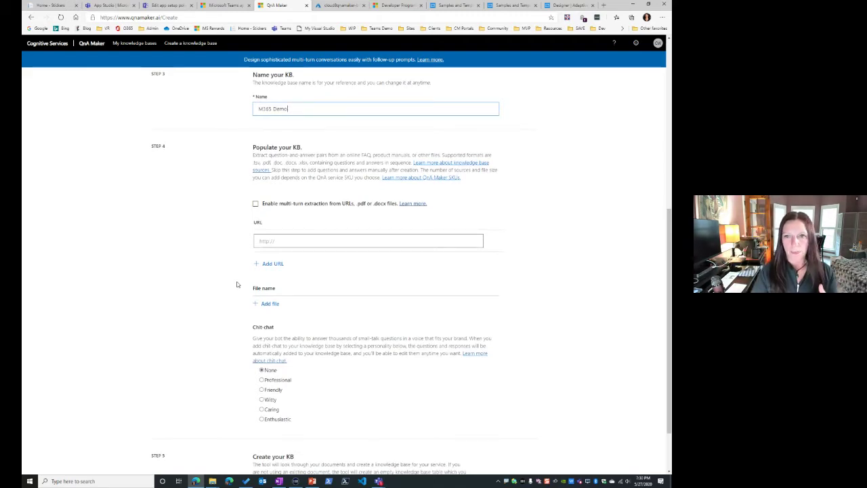
Step: Open the documentation on knowledge base sources in a separate tab and follow its "FAQ with links" example
{"action": "left_click", "coordinate": [381, 240]}
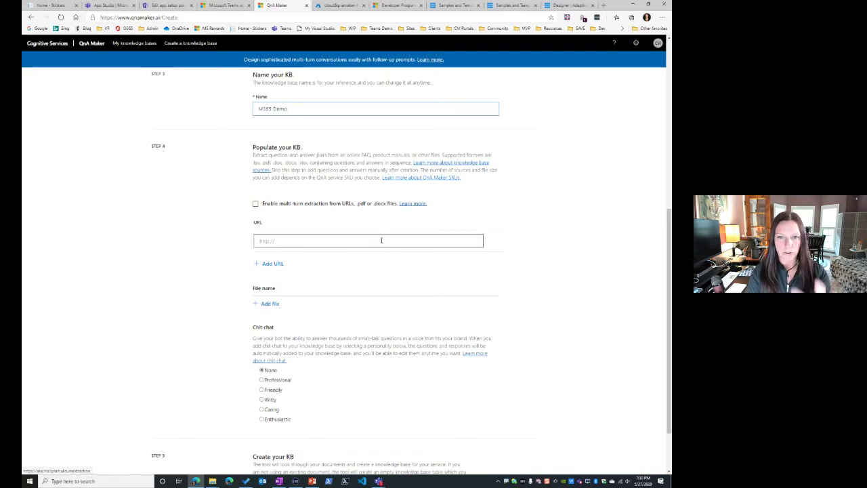
{"action": "right_click", "coordinate": [428, 166]}
{"action": "left_click", "coordinate": [446, 171]}
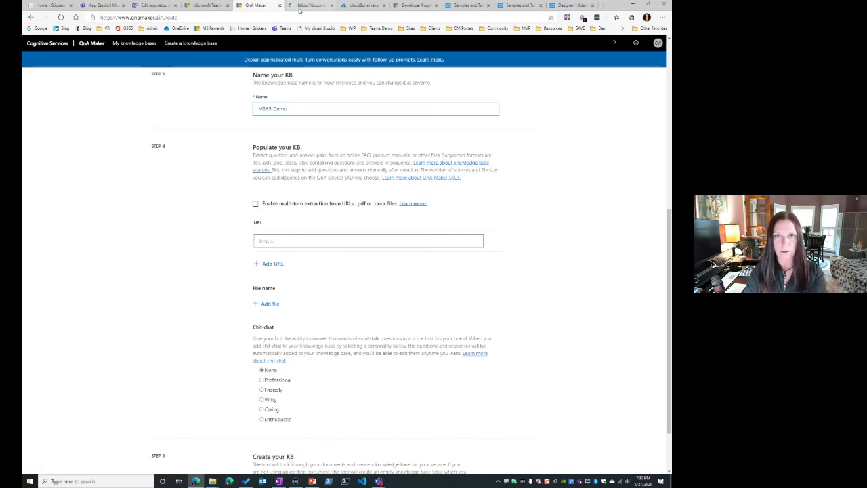
{"action": "left_click", "coordinate": [309, 6]}
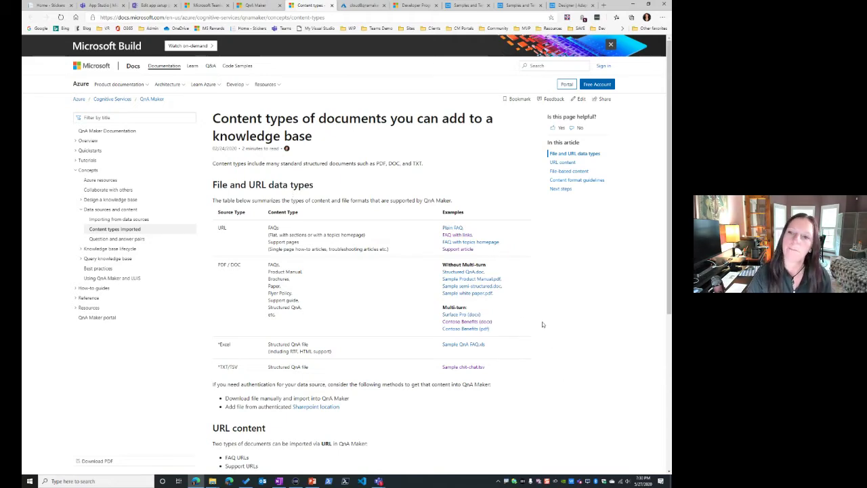
{"action": "left_click", "coordinate": [456, 236]}
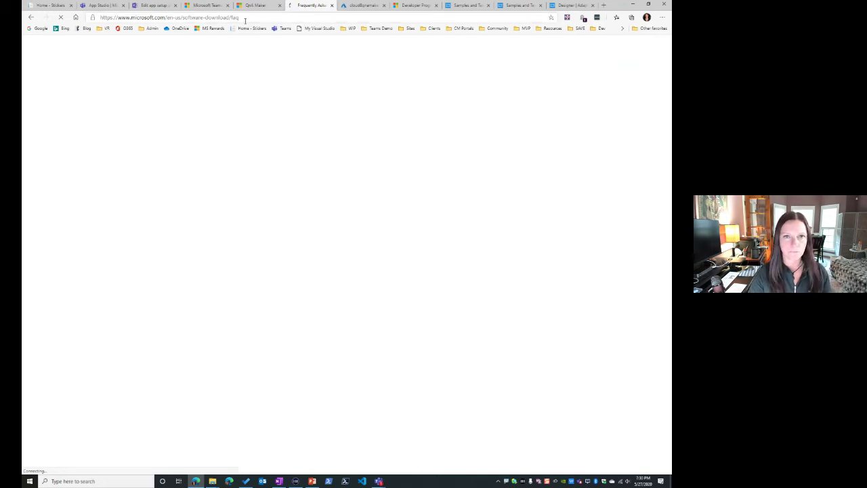
Step: Copy the Microsoft software-download FAQ address and add it as a URL source for the M365 Demo knowledge base
{"action": "left_click", "coordinate": [203, 16]}
{"action": "key", "text": "ctrl+c"}
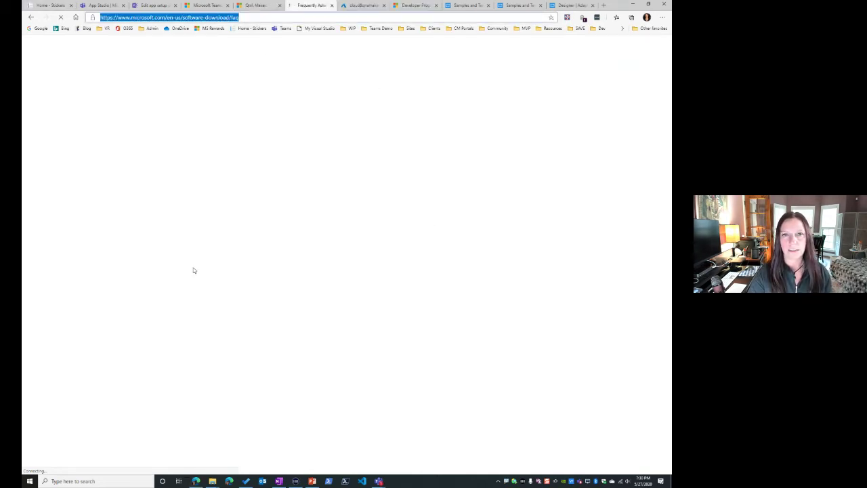
{"action": "left_click", "coordinate": [255, 6]}
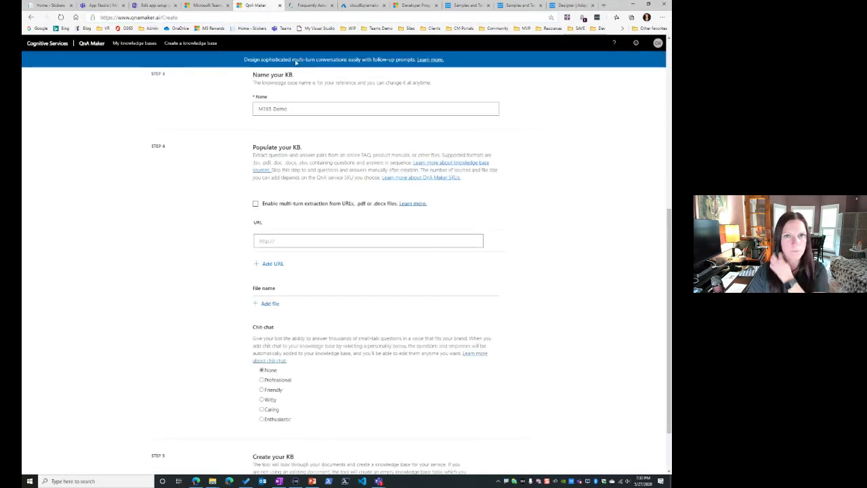
{"action": "left_click", "coordinate": [277, 239]}
{"action": "key", "text": "ctrl+v"}
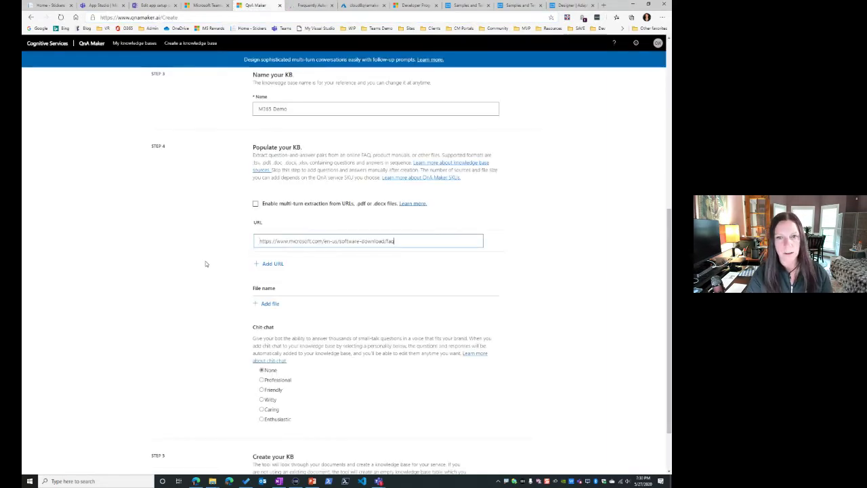
{"action": "left_click", "coordinate": [280, 265]}
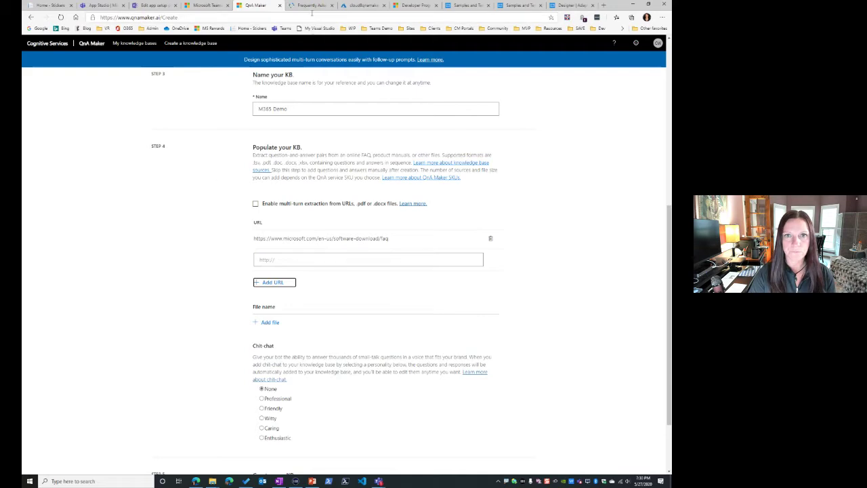
Step: Set the knowledge base's chit-chat personality to Friendly
{"action": "scroll", "coordinate": [169, 278], "scroll_direction": "down", "scroll_amount": 1}
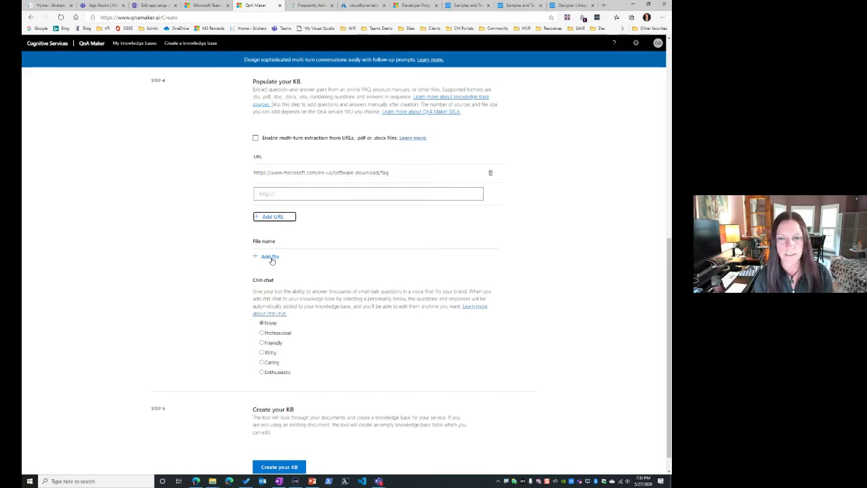
{"action": "scroll", "coordinate": [271, 258], "scroll_direction": "down", "scroll_amount": 1}
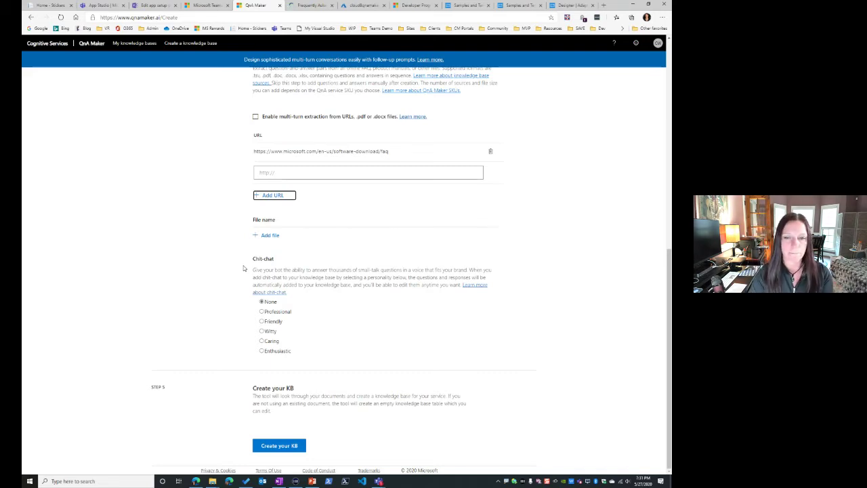
{"action": "left_click", "coordinate": [277, 313]}
{"action": "left_click", "coordinate": [270, 324]}
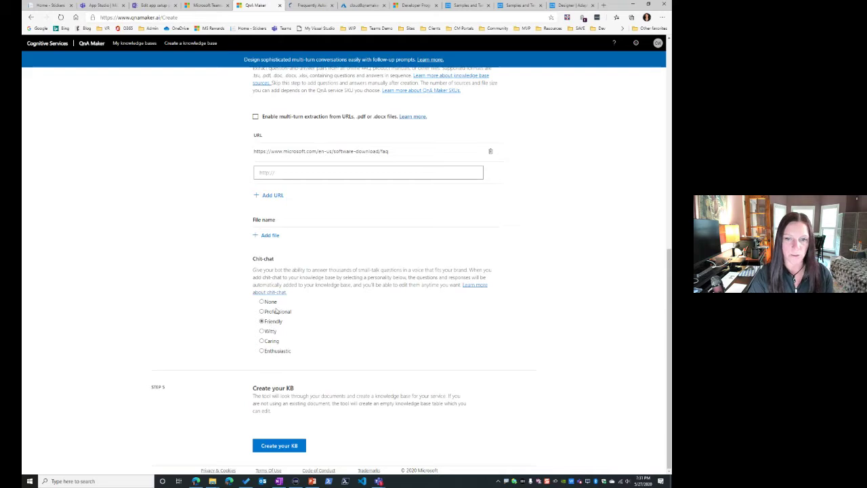
Step: Open the chit-chat documentation in a separate tab and review the example responses for each personality
{"action": "right_click", "coordinate": [273, 292]}
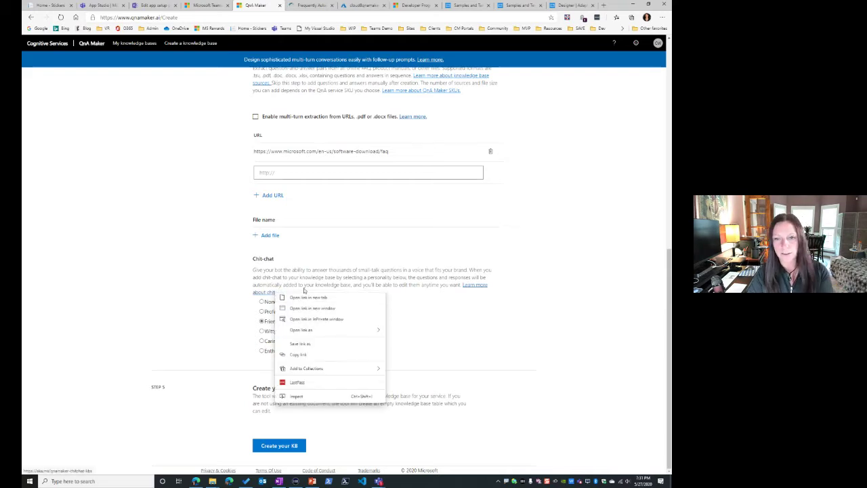
{"action": "left_click", "coordinate": [308, 298]}
{"action": "left_click", "coordinate": [342, 7]}
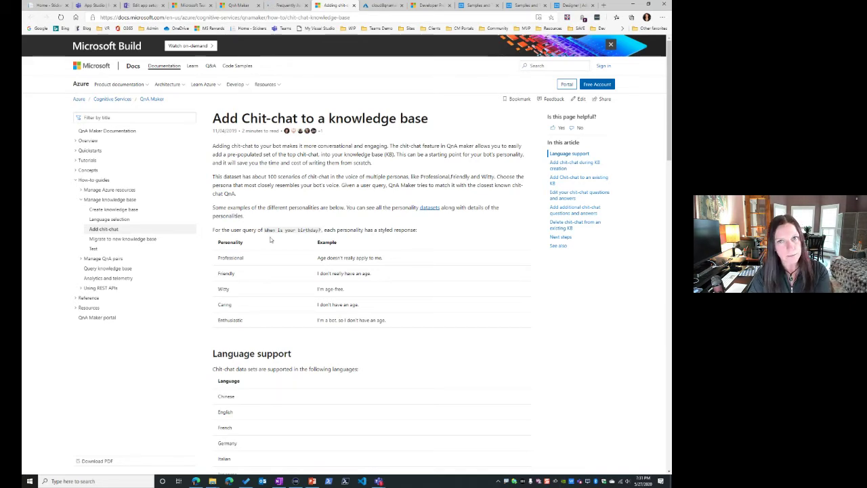
Step: Return to the knowledge base form, set the chit-chat personality to Professional and create the knowledge base
{"action": "left_click", "coordinate": [287, 5]}
{"action": "left_click", "coordinate": [234, 6]}
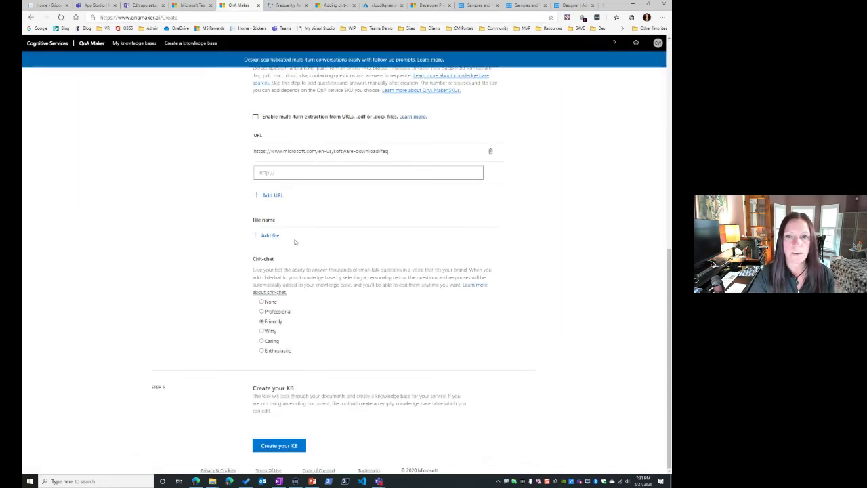
{"action": "left_click", "coordinate": [264, 312]}
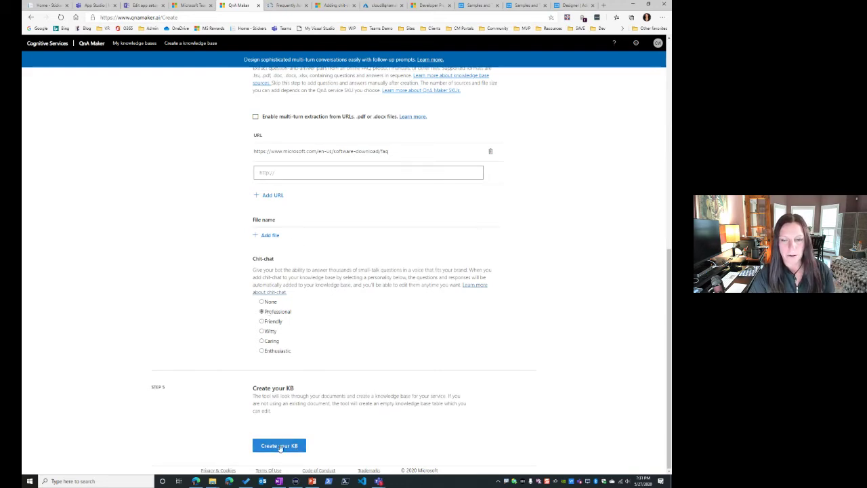
{"action": "left_click", "coordinate": [279, 445]}
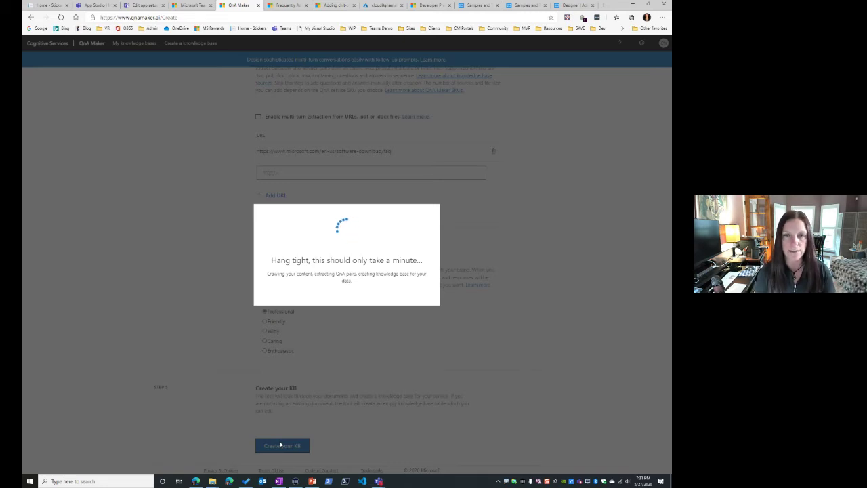
Step: Review the Windows FAQ answer on 32-bit versus 64-bit versions and return to the knowledge base being created
{"action": "left_click", "coordinate": [286, 5]}
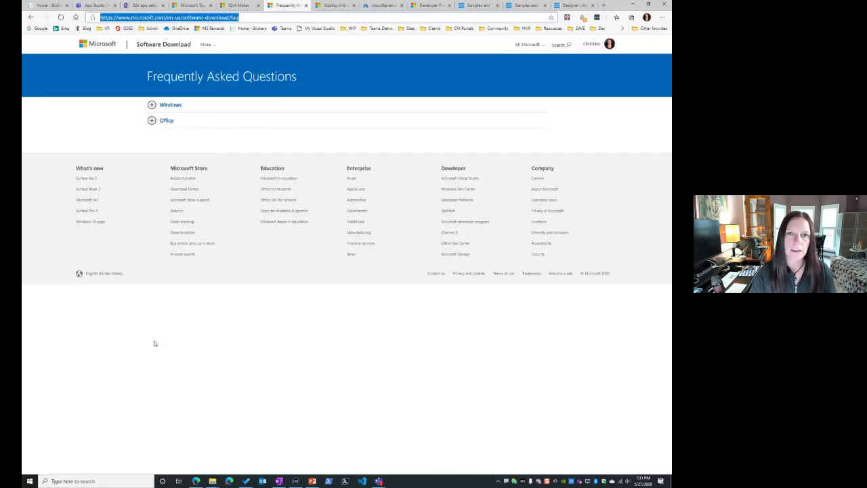
{"action": "left_click", "coordinate": [152, 104]}
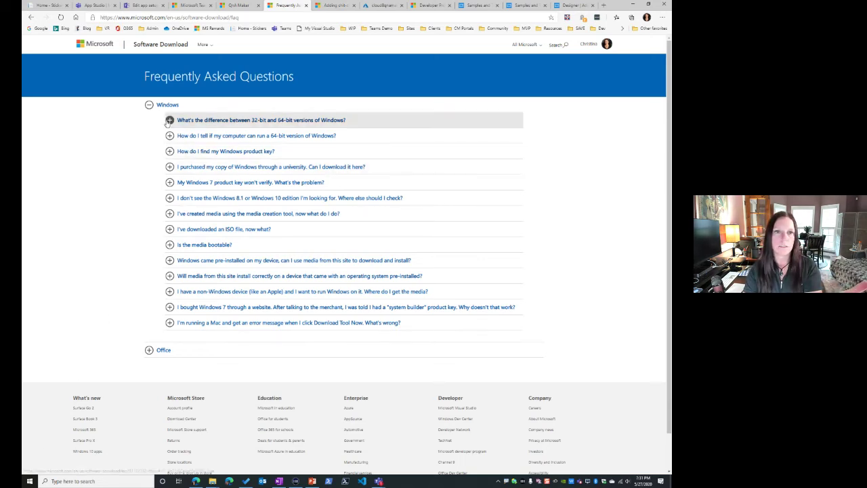
{"action": "left_click", "coordinate": [203, 120]}
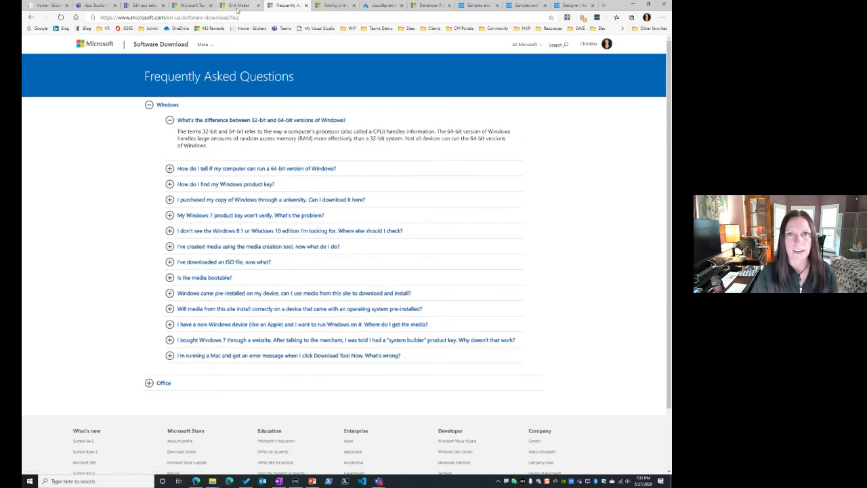
{"action": "left_click", "coordinate": [237, 5]}
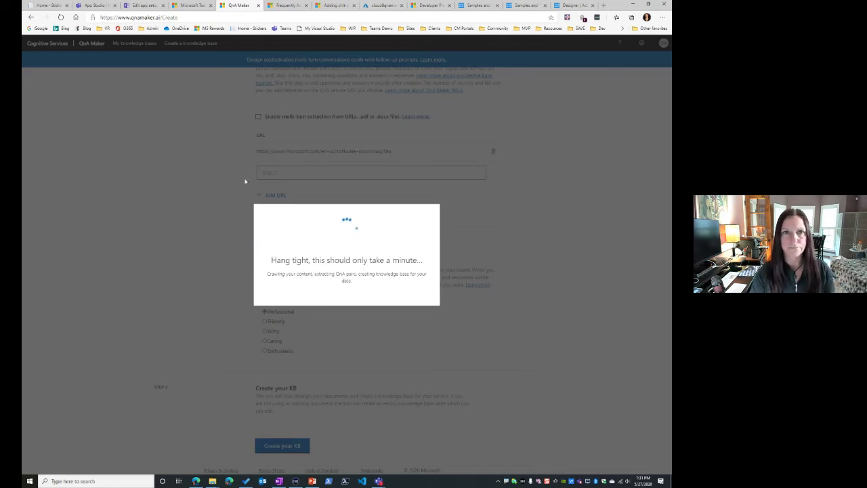
Step: Test the M365 Demo knowledge base by asking it "difference 32-bit and 64-bit windows"
{"action": "left_click", "coordinate": [164, 17]}
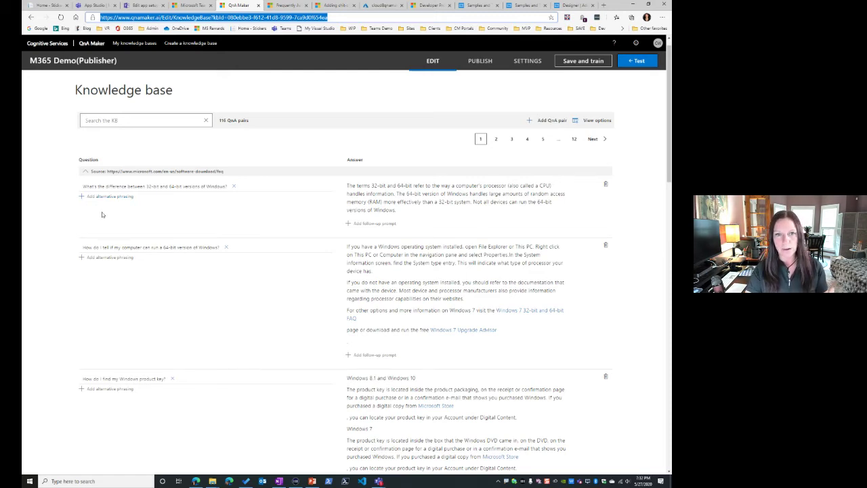
{"action": "left_click", "coordinate": [639, 62]}
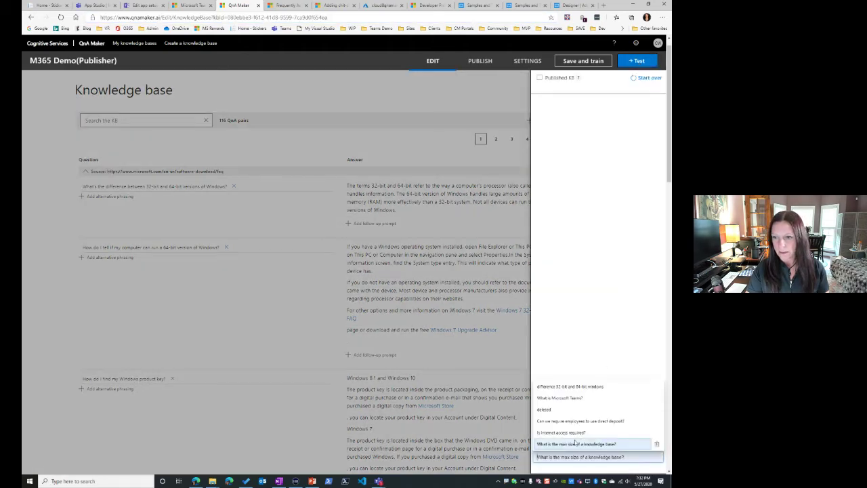
{"action": "left_click", "coordinate": [578, 387]}
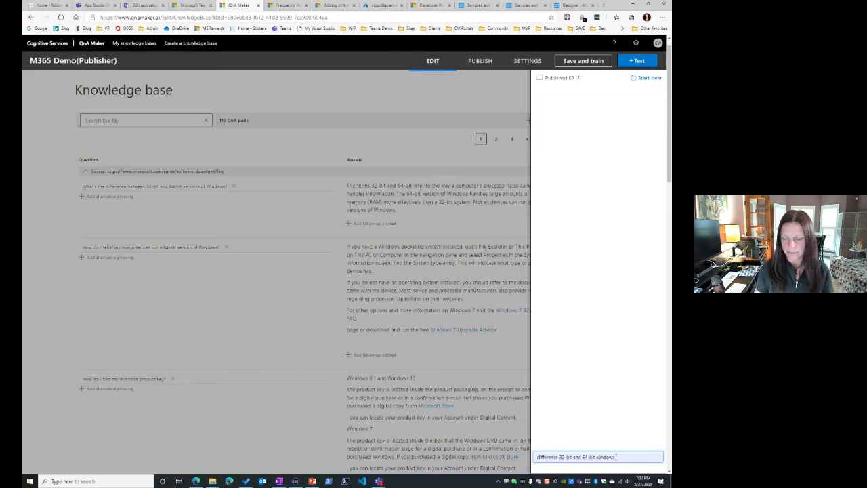
{"action": "key", "text": "Return"}
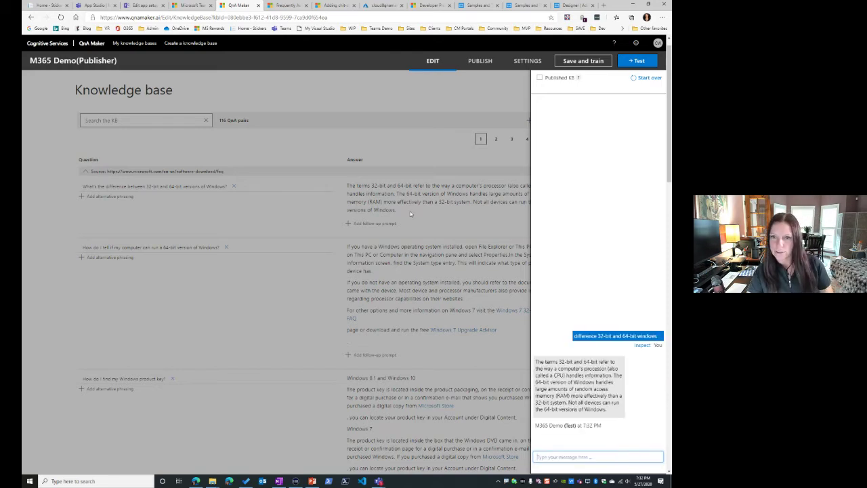
{"action": "left_click", "coordinate": [433, 210]}
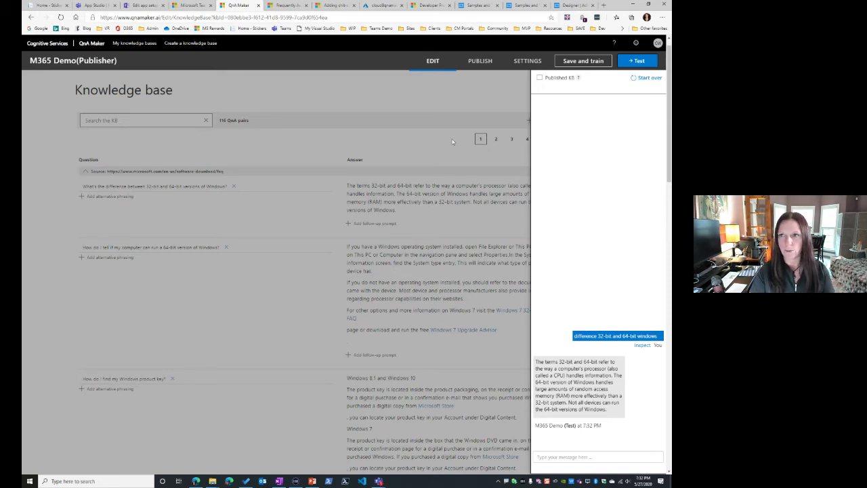
Step: Save and train the M365 Demo knowledge base, and publish it to the cloud8qnamaker service
{"action": "left_click", "coordinate": [575, 62]}
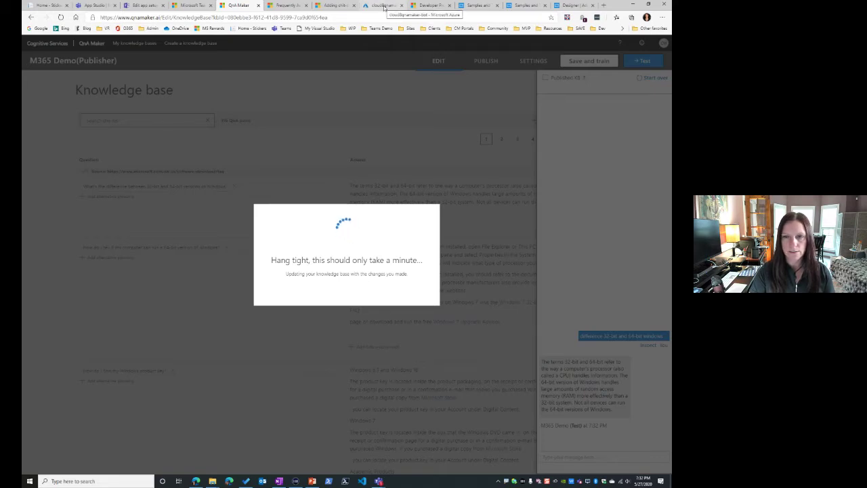
{"action": "left_click", "coordinate": [384, 7]}
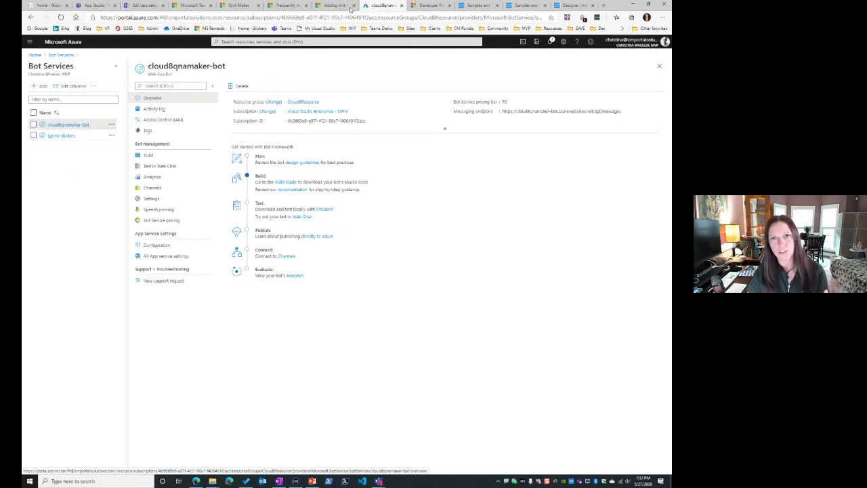
{"action": "left_click", "coordinate": [237, 6]}
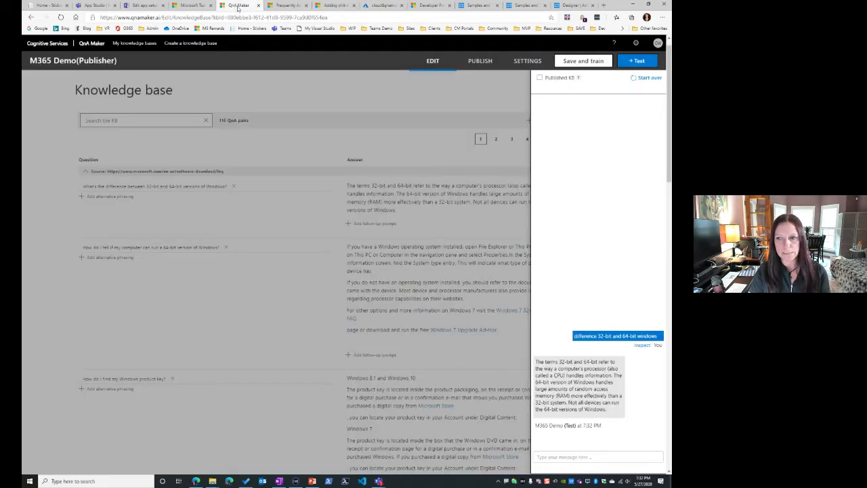
{"action": "left_click", "coordinate": [637, 60]}
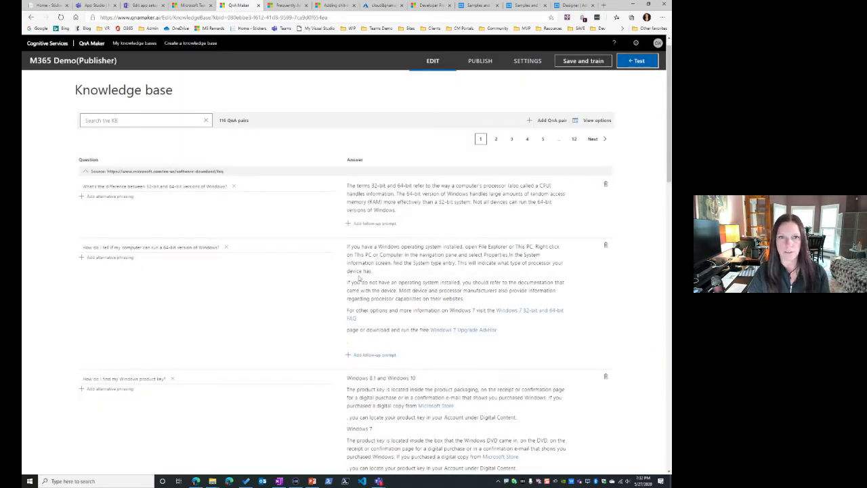
{"action": "left_click", "coordinate": [480, 61]}
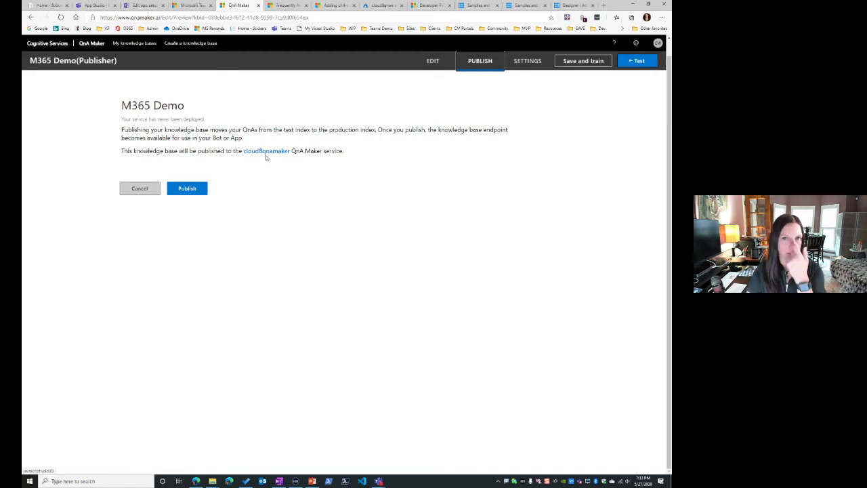
{"action": "left_click", "coordinate": [178, 189]}
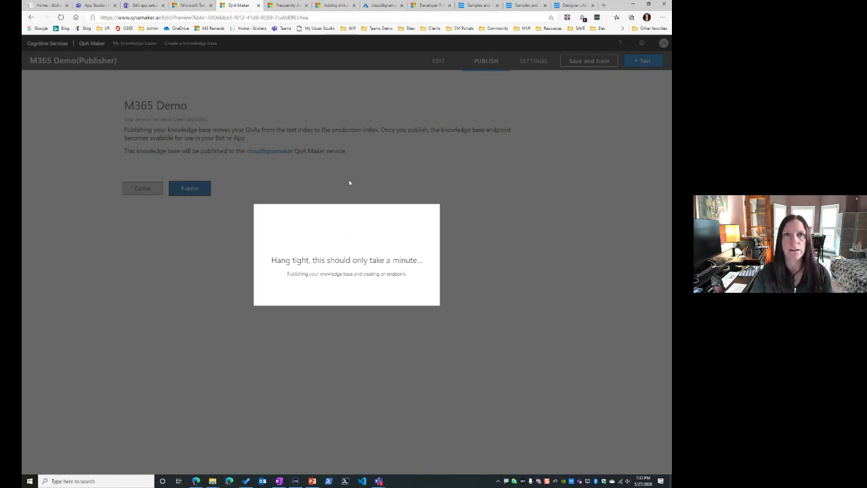
Step: Open the web chat test for cloud8qnamaker-bot in the Azure portal and return to the QnA Maker publishing page
{"action": "left_click", "coordinate": [382, 5]}
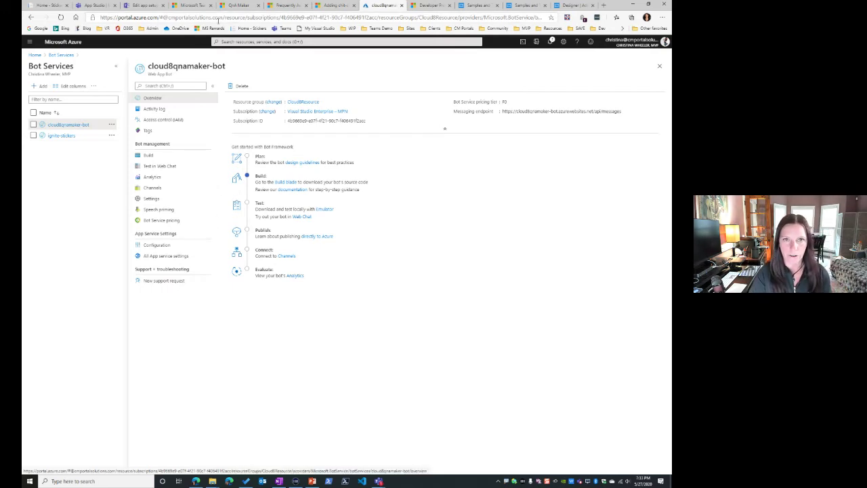
{"action": "left_click", "coordinate": [159, 166]}
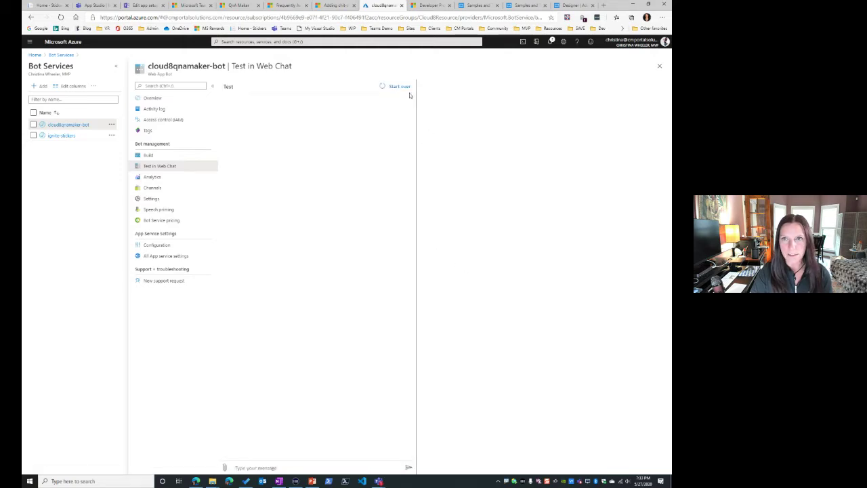
{"action": "left_click", "coordinate": [237, 6]}
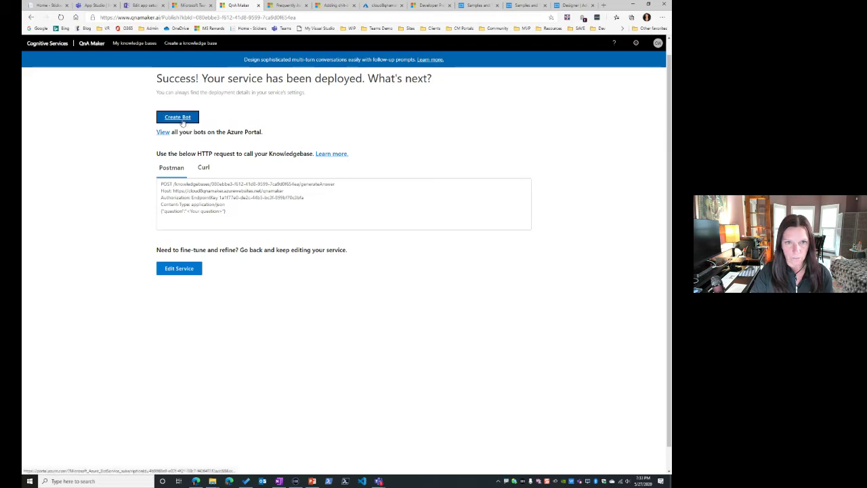
Step: Duplicate the QnA Maker page in a new tab and open the Contoso Benefits knowledge base there
{"action": "right_click", "coordinate": [233, 4]}
{"action": "left_click", "coordinate": [250, 21]}
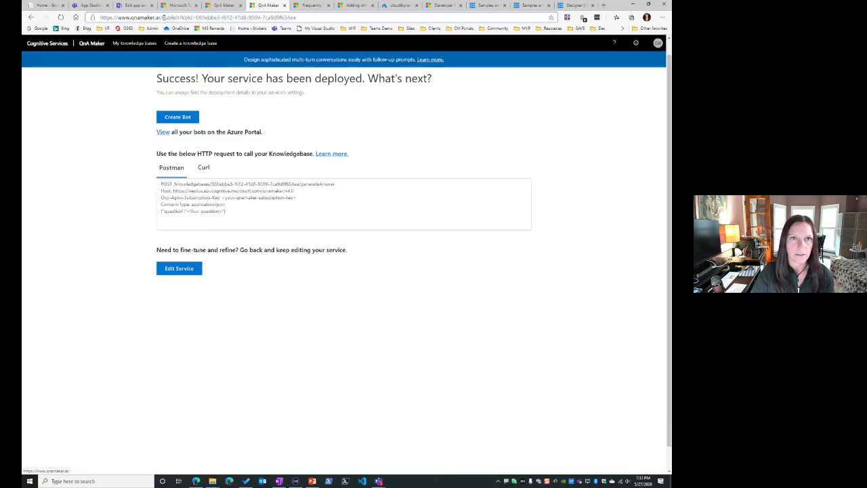
{"action": "left_click", "coordinate": [156, 43]}
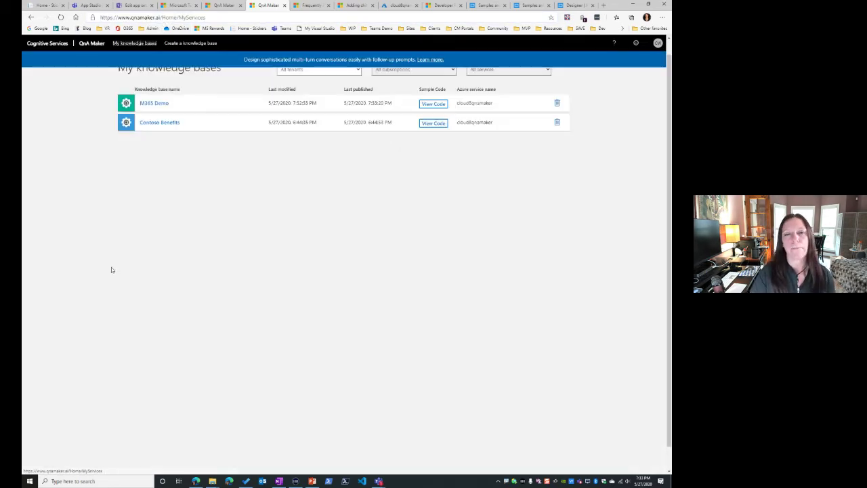
{"action": "left_click", "coordinate": [158, 122]}
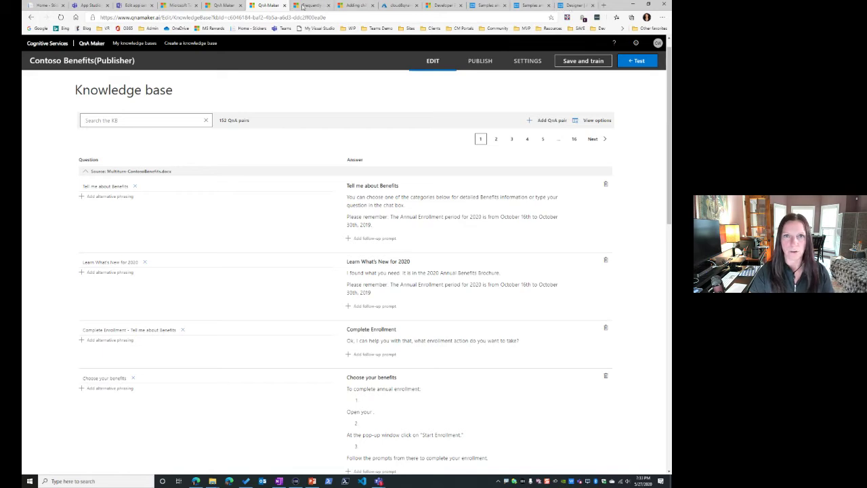
Step: Close the FAQ and chit-chat documentation pages and switch to the bot's web chat test in the Azure portal
{"action": "left_click", "coordinate": [328, 5]}
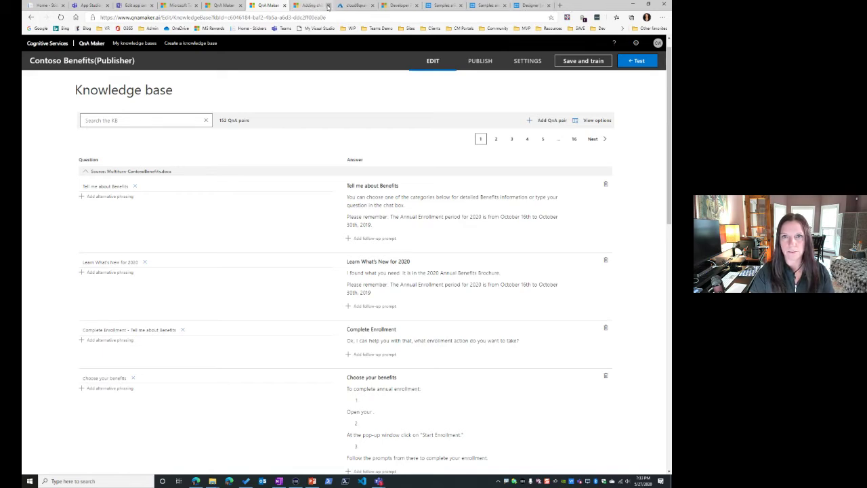
{"action": "left_click", "coordinate": [328, 6]}
{"action": "left_click", "coordinate": [312, 5]}
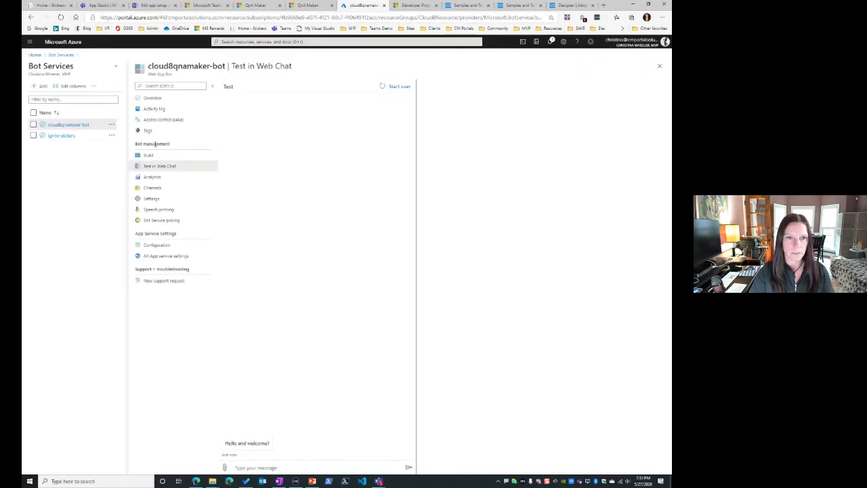
Step: Ask the bot "tell me about benefits" in the web chat test
{"action": "left_click", "coordinate": [246, 468]}
{"action": "type", "text": "tell me about ben"}
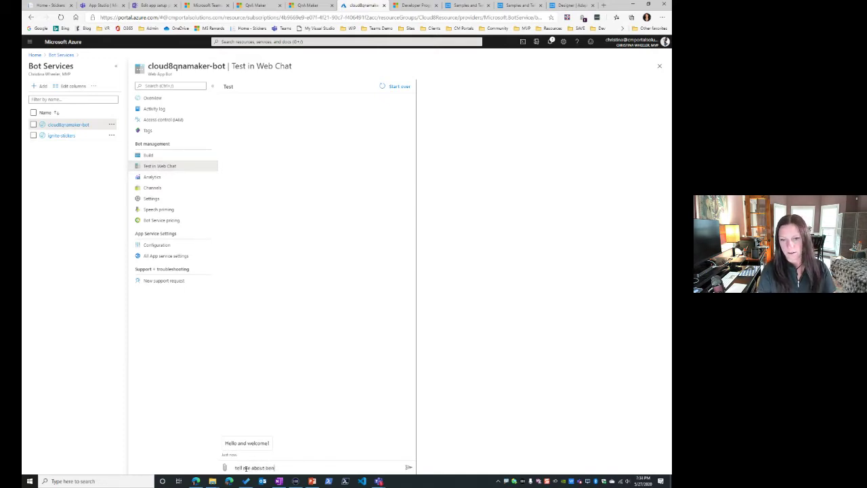
{"action": "type", "text": "efits"}
{"action": "key", "text": "Return"}
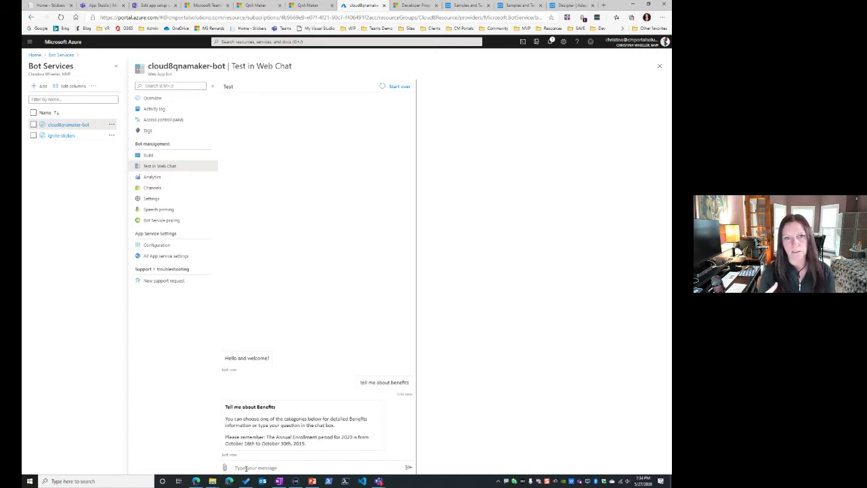
{"action": "left_click", "coordinate": [246, 468]}
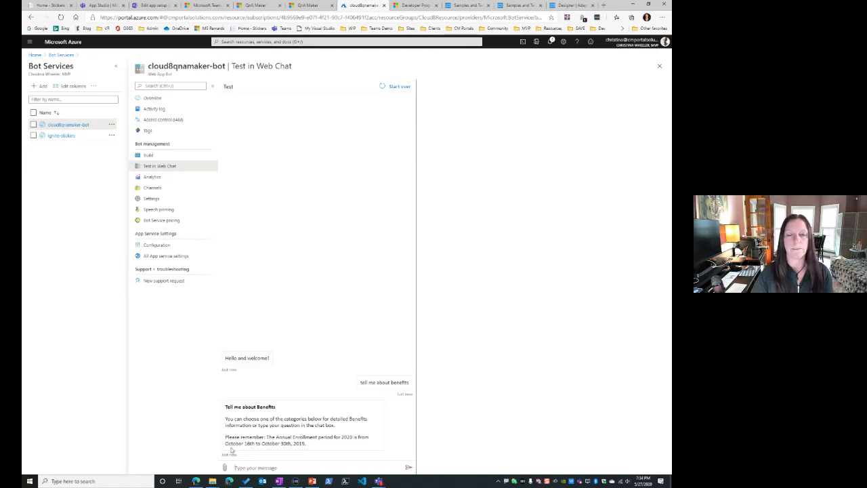
Step: Check the QnA Maker deployment page, return to cloud8qnamaker-bot in Azure and open its application settings configuration
{"action": "left_click", "coordinate": [256, 6]}
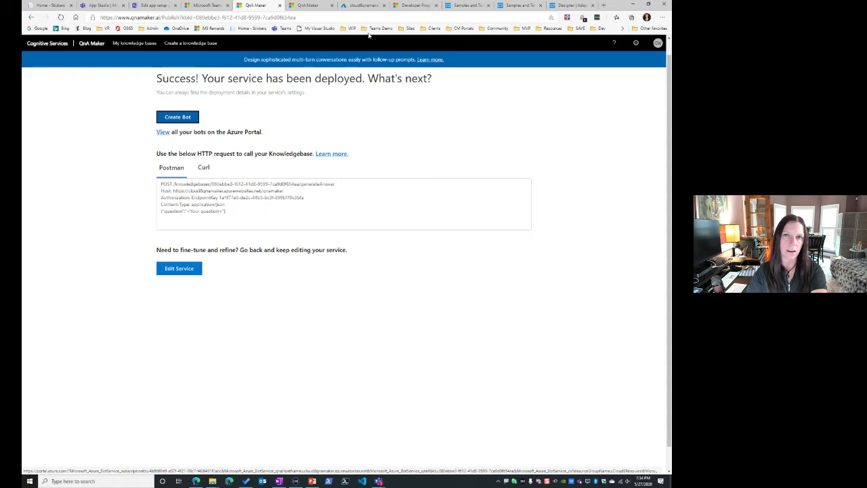
{"action": "left_click", "coordinate": [356, 10]}
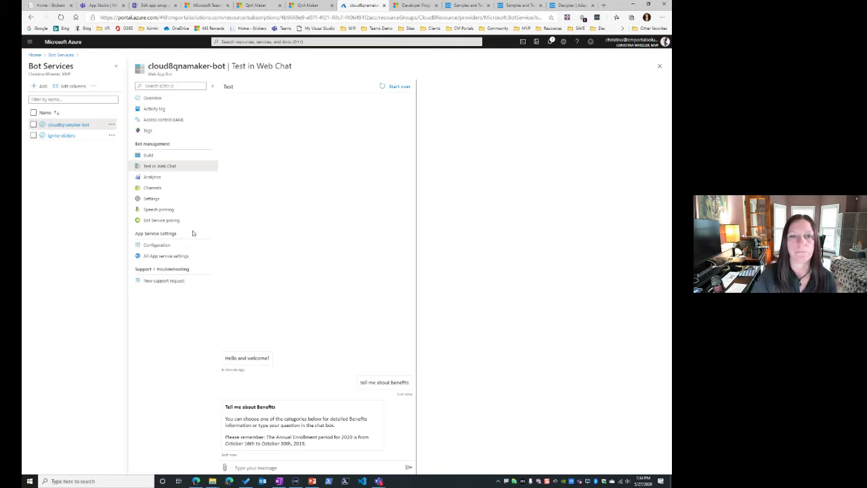
{"action": "left_click", "coordinate": [153, 198]}
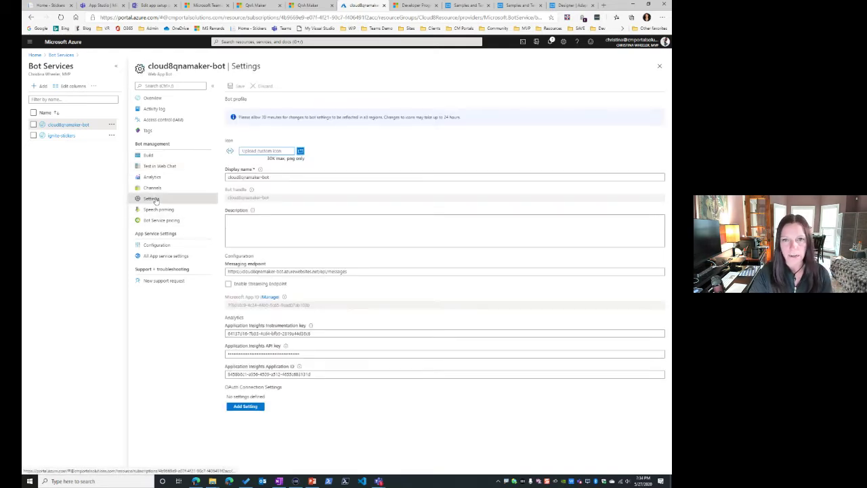
{"action": "left_click", "coordinate": [157, 245]}
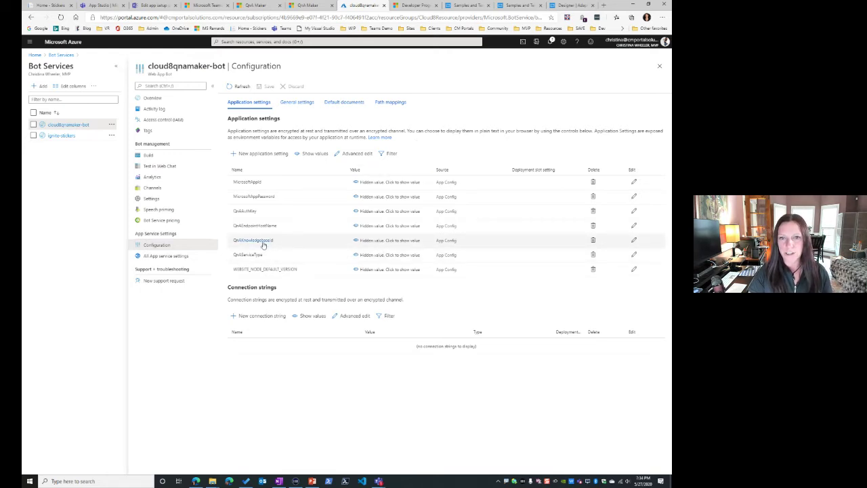
Step: Copy the M365 Demo knowledge base ID from QnA Maker into the bot's QnAKnowledgebaseId application setting and save the configuration
{"action": "left_click", "coordinate": [250, 5]}
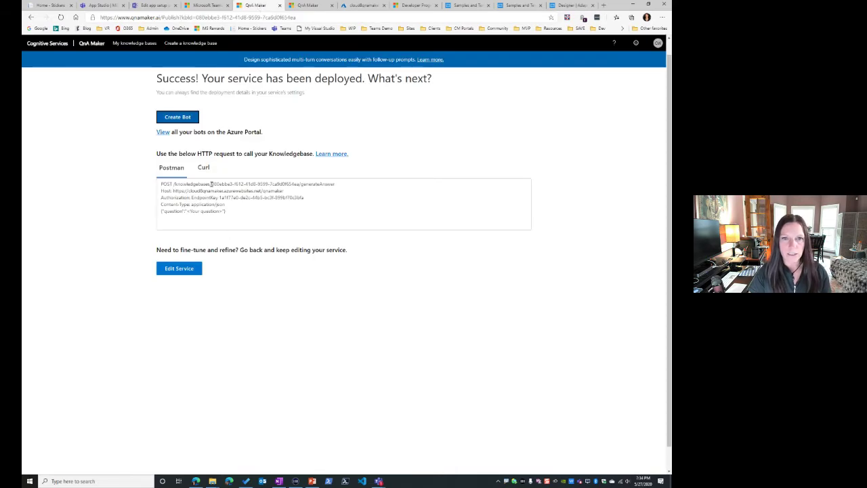
{"action": "left_click_drag", "start_coordinate": [211, 183], "coordinate": [298, 183]}
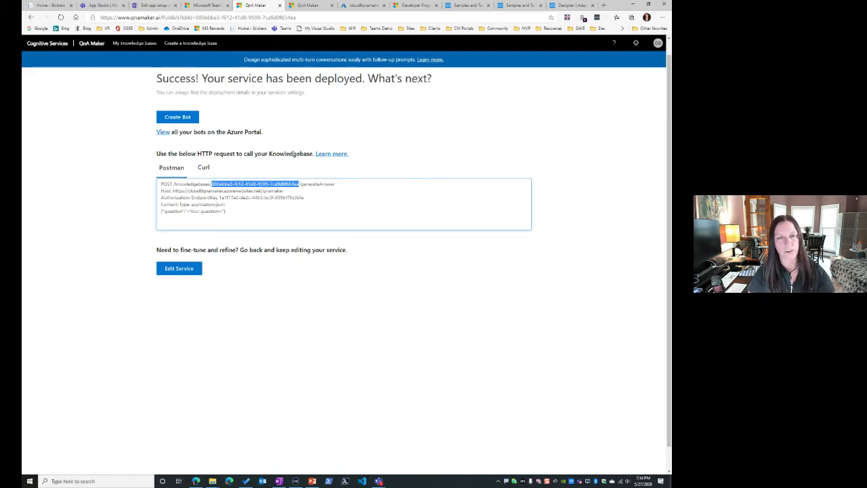
{"action": "left_click", "coordinate": [362, 4]}
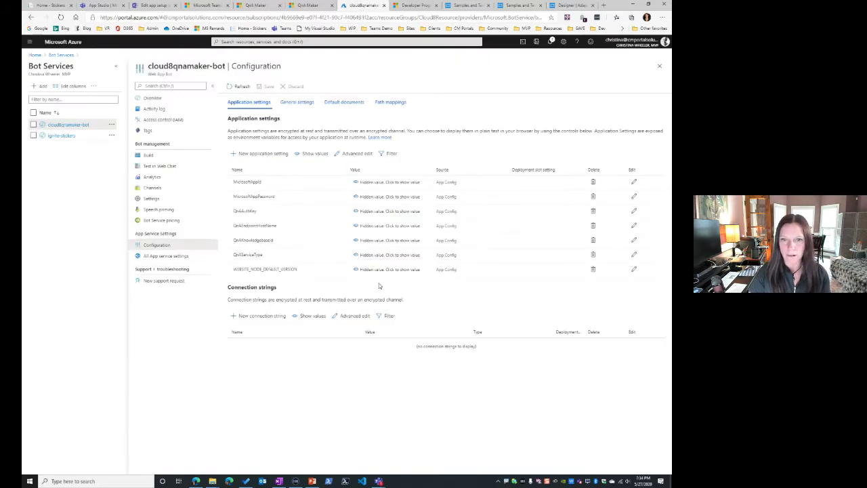
{"action": "left_click", "coordinate": [634, 239]}
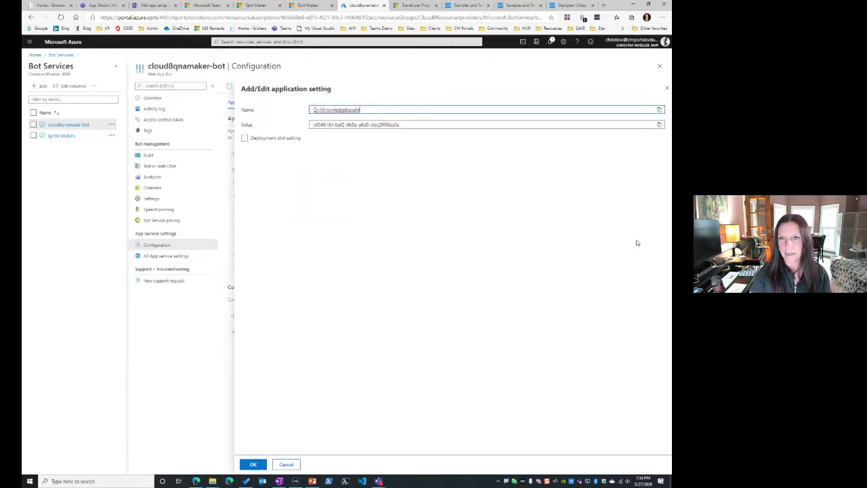
{"action": "key", "text": "Tab"}
{"action": "type", "text": "080ebbe3-f612-41e8-9599-7ca9d0f654ea"}
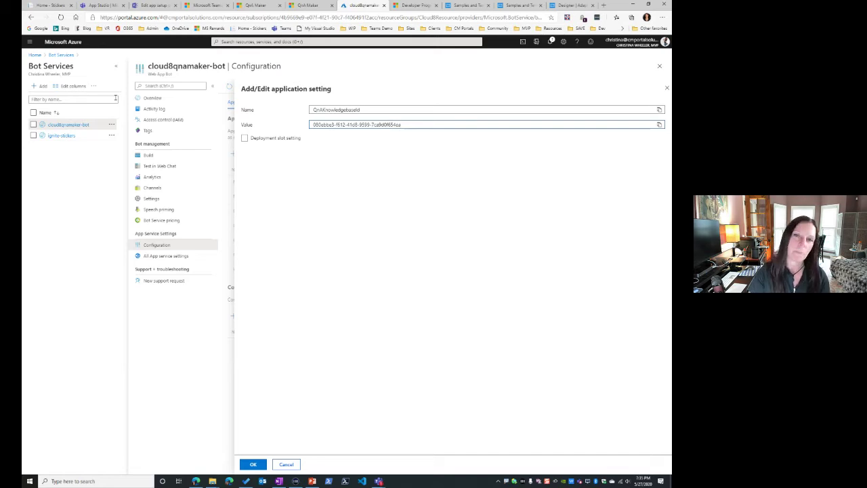
{"action": "left_click", "coordinate": [253, 465]}
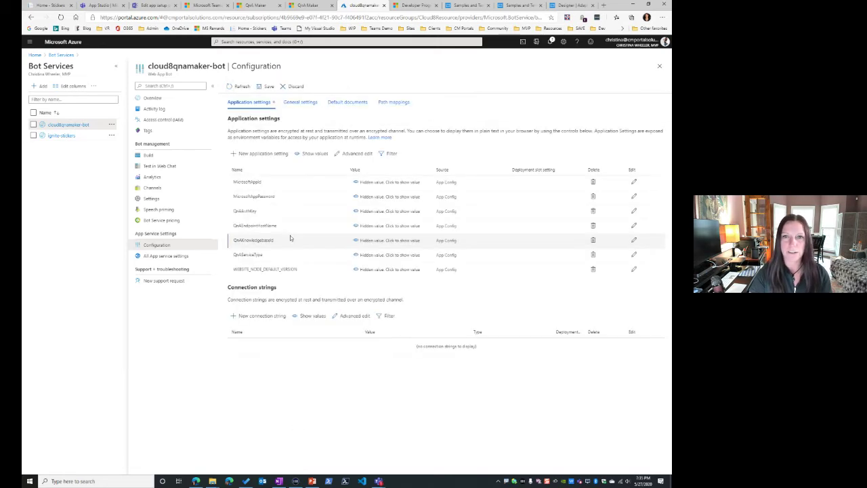
{"action": "left_click", "coordinate": [265, 87]}
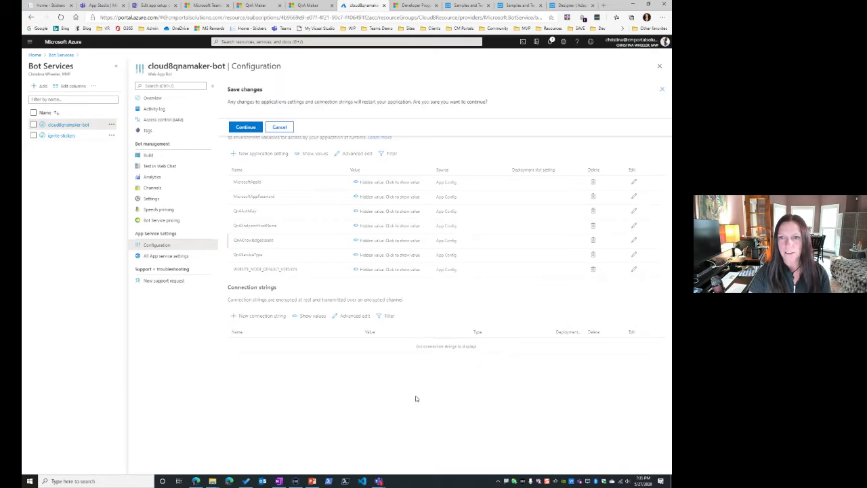
{"action": "left_click", "coordinate": [246, 128]}
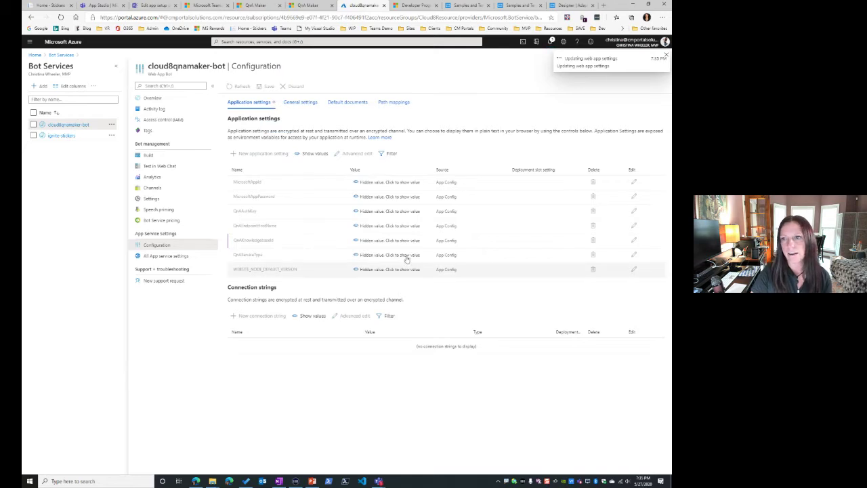
Step: Reveal the bot's QnAAuthKey setting and compare it with the endpoint key on the QnA Maker deployment page, returning to Azure
{"action": "left_click", "coordinate": [356, 213]}
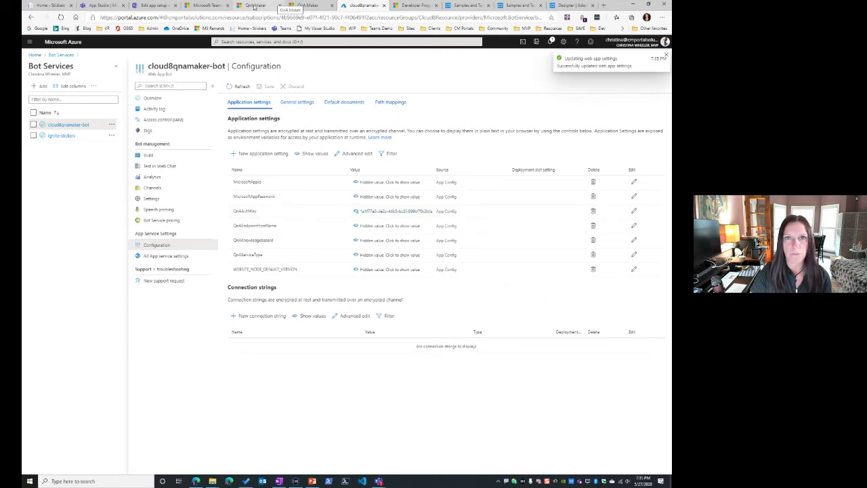
{"action": "left_click", "coordinate": [256, 5]}
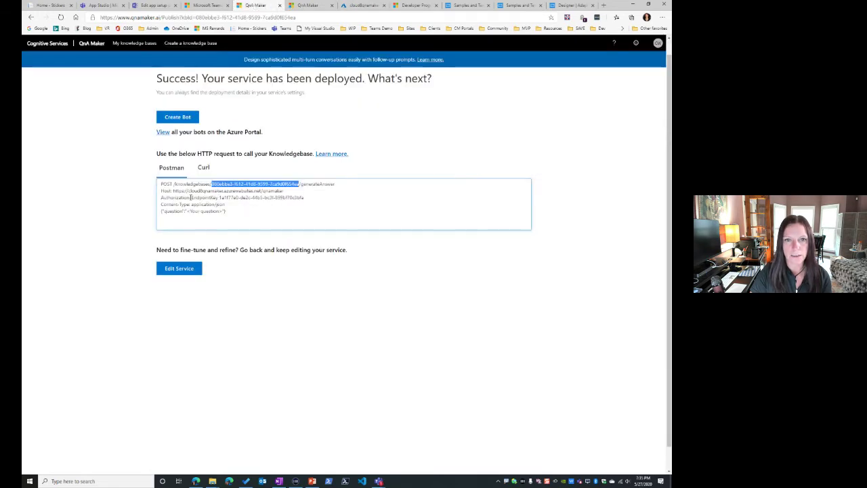
{"action": "left_click_drag", "start_coordinate": [219, 197], "coordinate": [307, 196]}
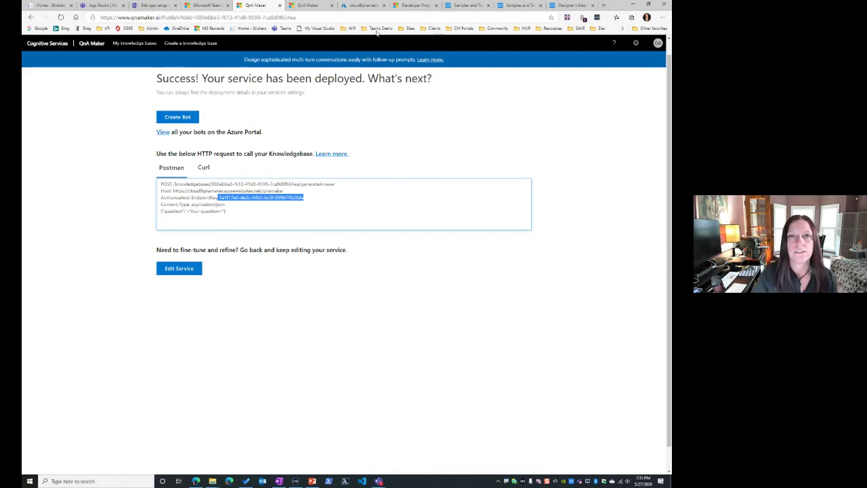
{"action": "left_click", "coordinate": [363, 4]}
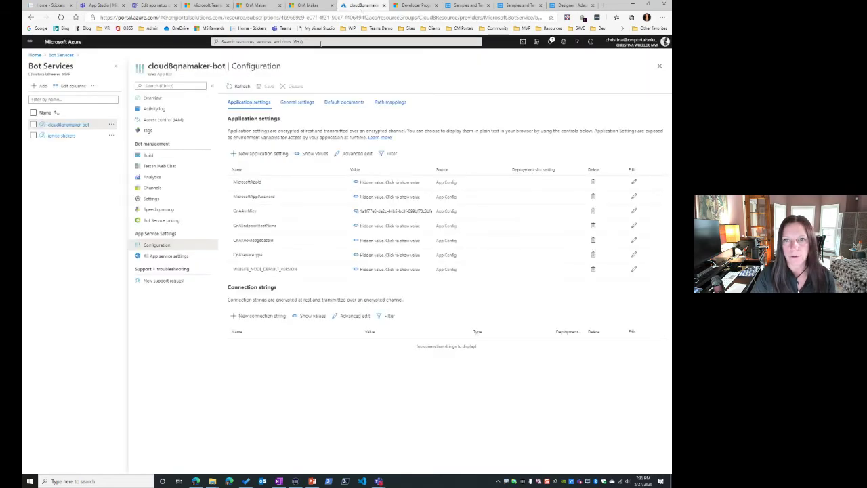
Step: Open the bot's web chat test and ask it "tell me about benefits"
{"action": "left_click", "coordinate": [160, 166]}
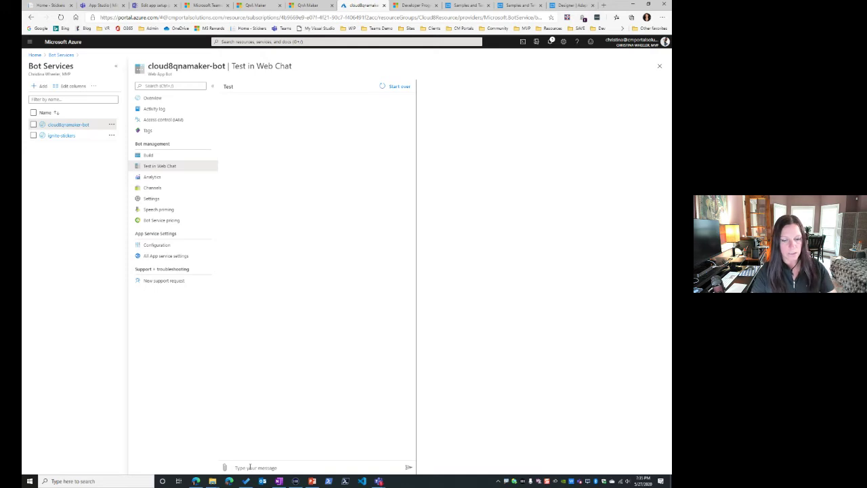
{"action": "left_click", "coordinate": [250, 467]}
{"action": "type", "text": "tell me about benefit"}
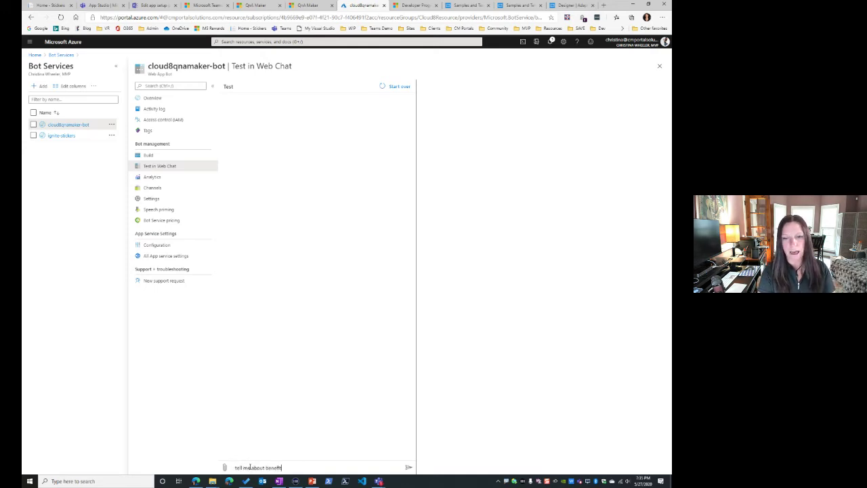
{"action": "key", "text": "Return"}
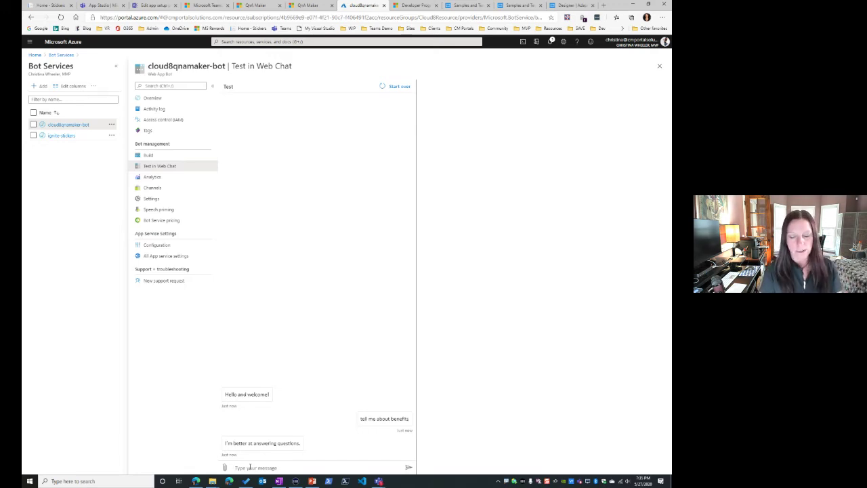
Step: Ask the bot "32-bit windows versus 64-bit" in the web chat test
{"action": "type", "text": "32-bi"}
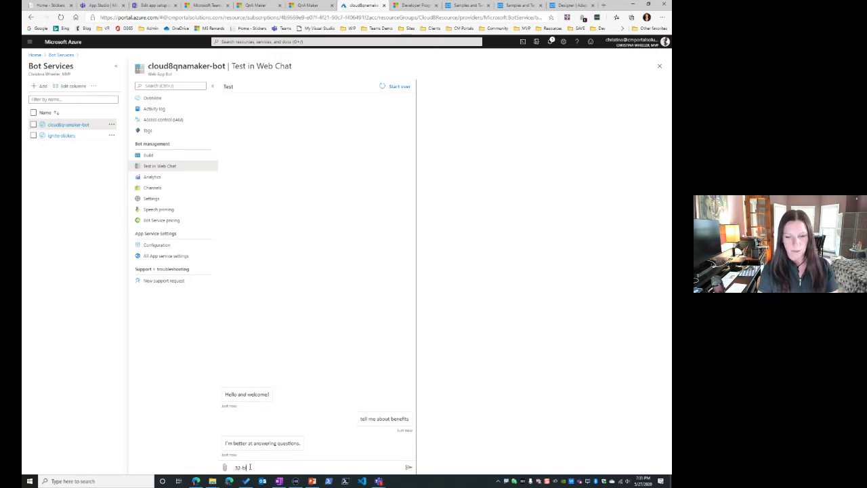
{"action": "type", "text": "t windows v"}
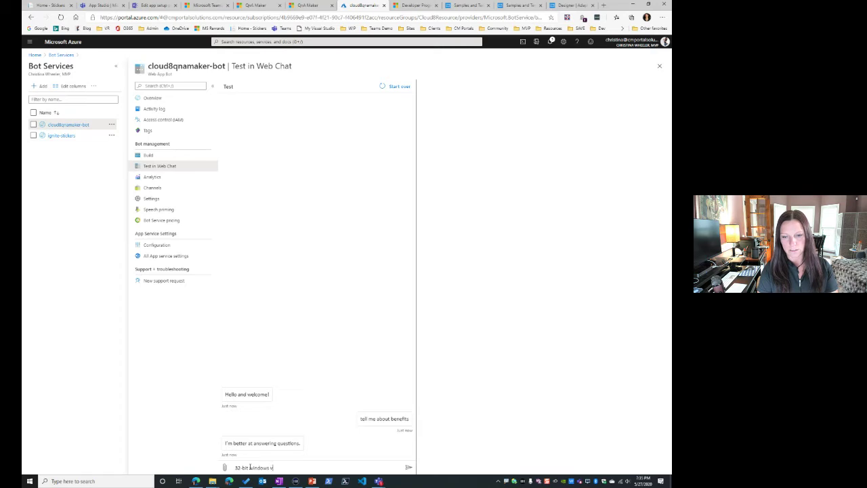
{"action": "type", "text": "ersus 64-bit"}
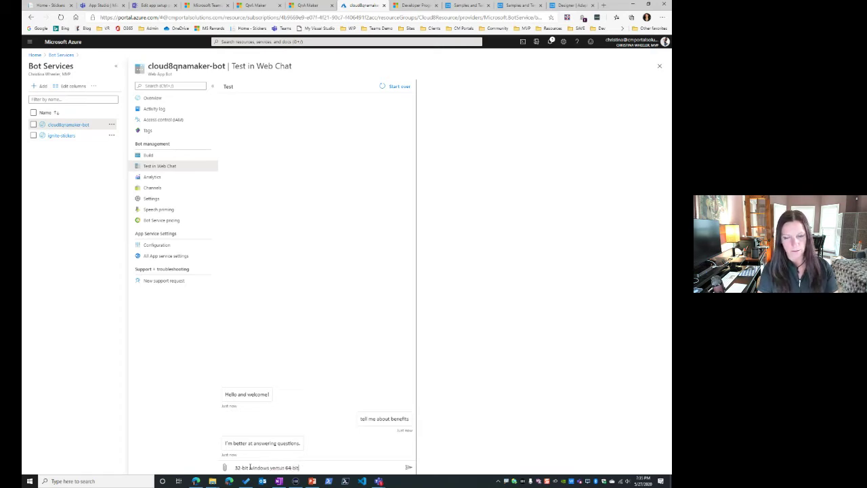
{"action": "key", "text": "Return"}
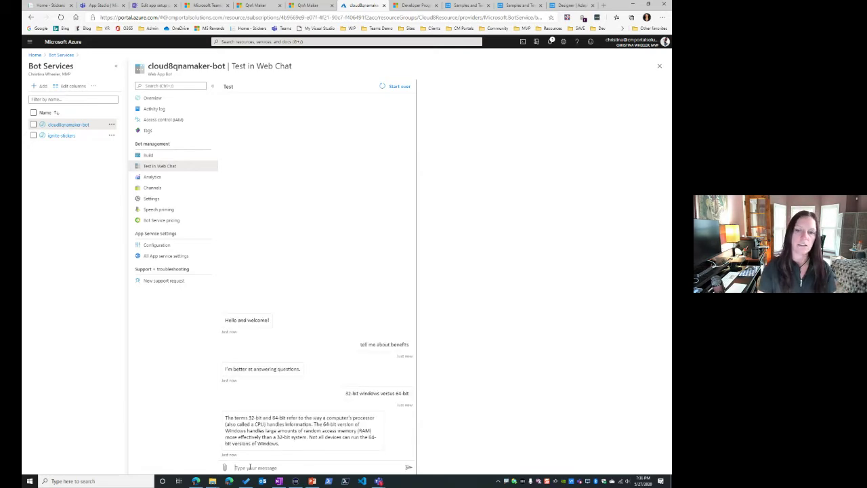
Step: Review the list of knowledge bases in QnA Maker and glance at the Teams admin center's app setup policy
{"action": "key", "text": "ctrl+5"}
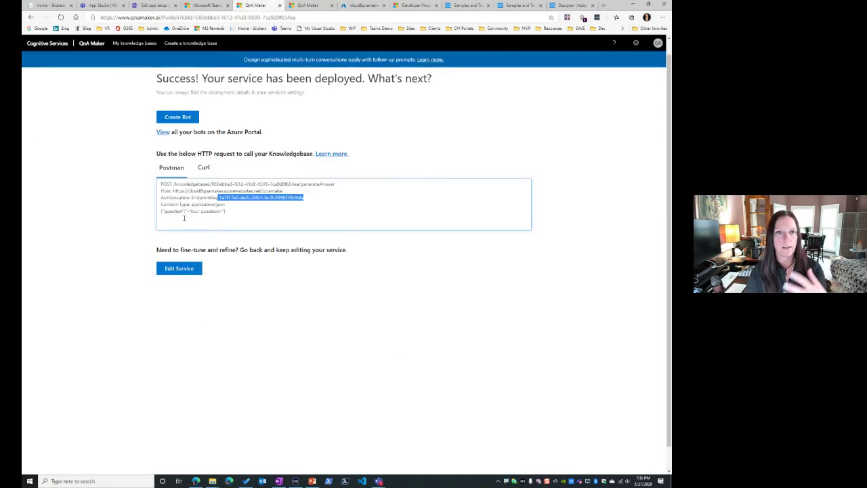
{"action": "left_click", "coordinate": [140, 43]}
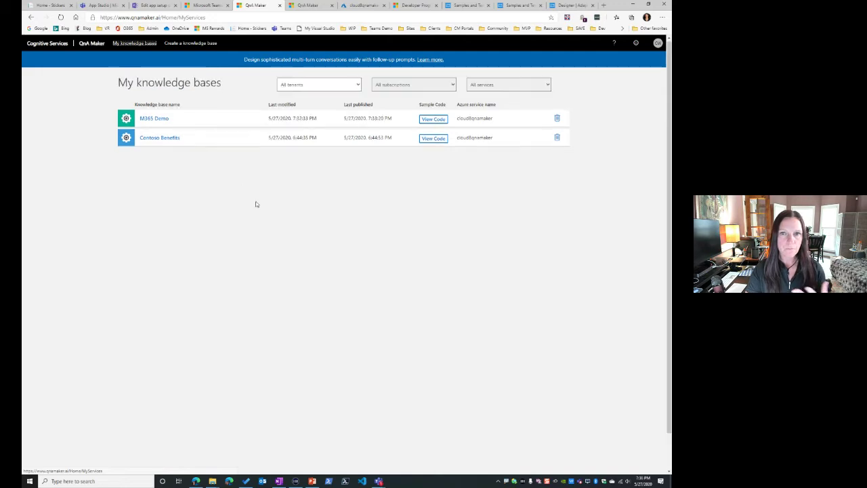
{"action": "left_click", "coordinate": [160, 7]}
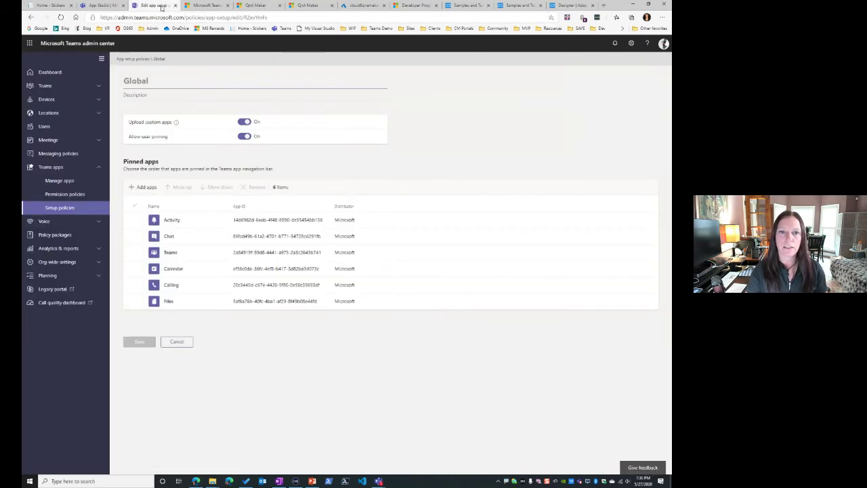
Step: Return to cloud8qnamaker-bot in Azure and open the bot's chat in the Teams desktop app from its Microsoft Teams channel
{"action": "left_click", "coordinate": [363, 6]}
{"action": "left_click", "coordinate": [154, 188]}
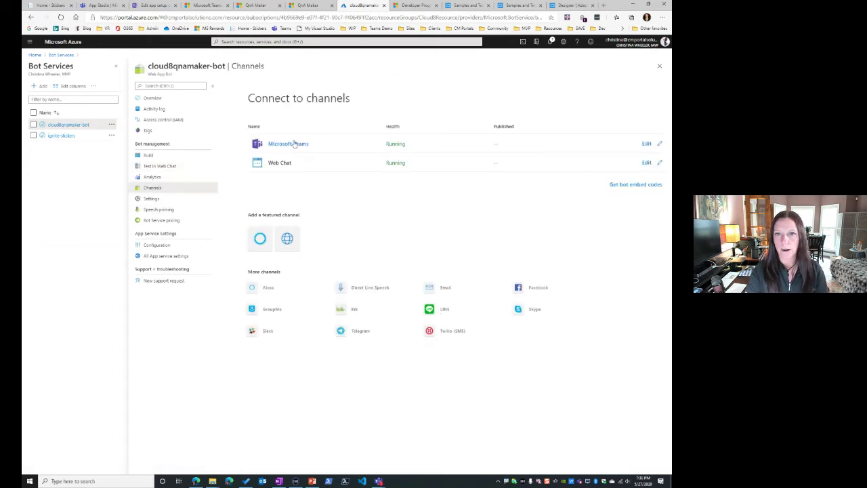
{"action": "left_click", "coordinate": [300, 146]}
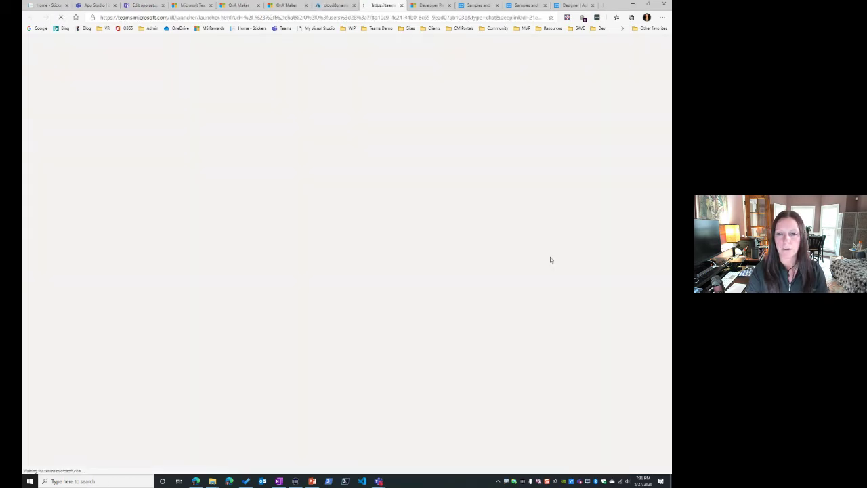
{"action": "left_click", "coordinate": [379, 62]}
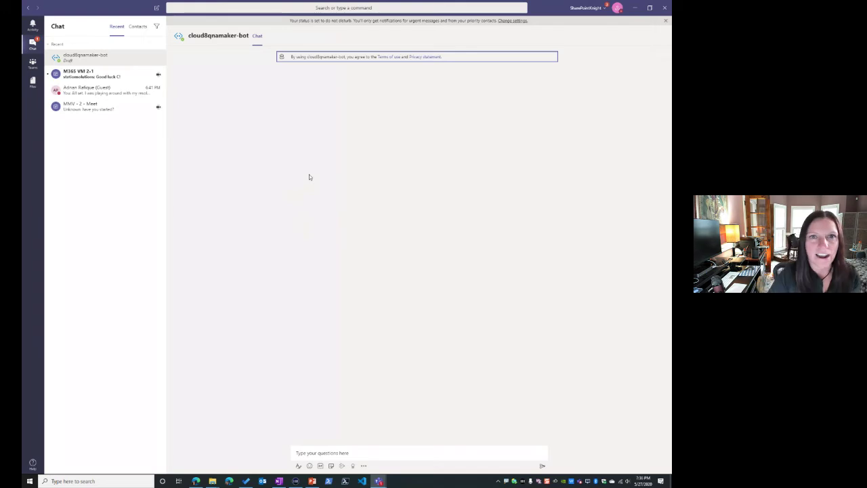
Step: Ask the bot "32-bit windows vs 64-bit" in its Teams chat
{"action": "left_click", "coordinate": [313, 450]}
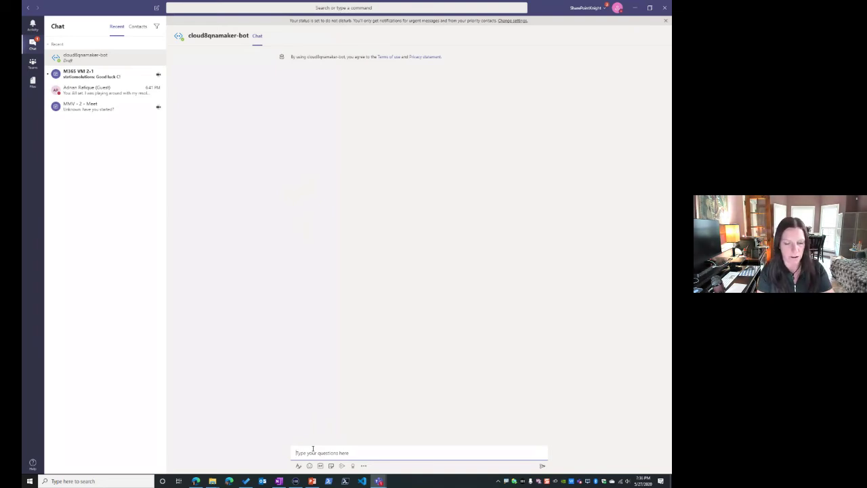
{"action": "type", "text": "33"}
{"action": "type", "text": "-b"}
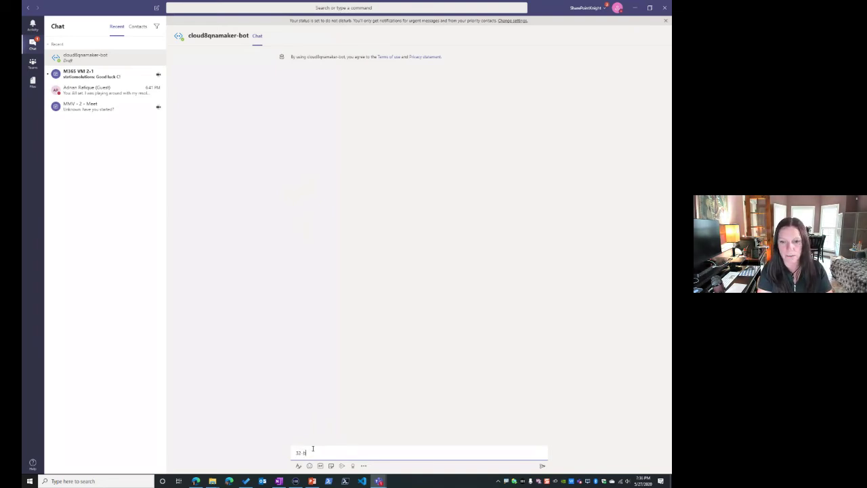
{"action": "type", "text": "it windows x"}
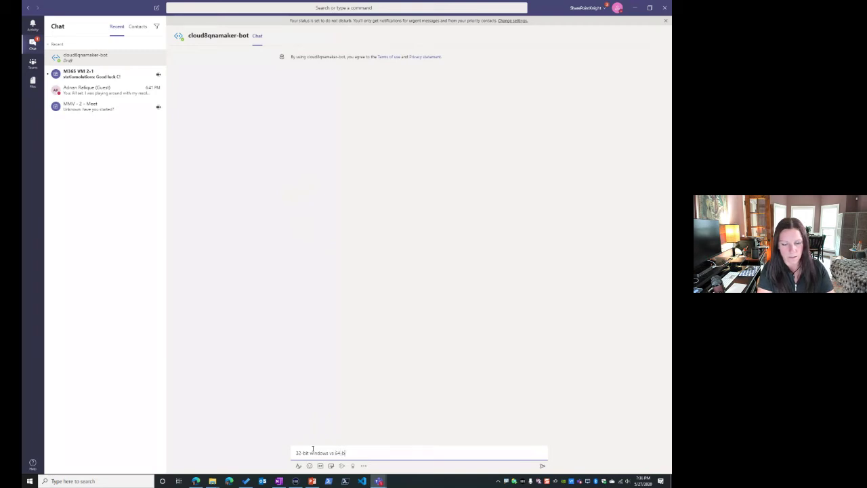
{"action": "type", "text": "s 64-bit"}
{"action": "key", "text": "Return"}
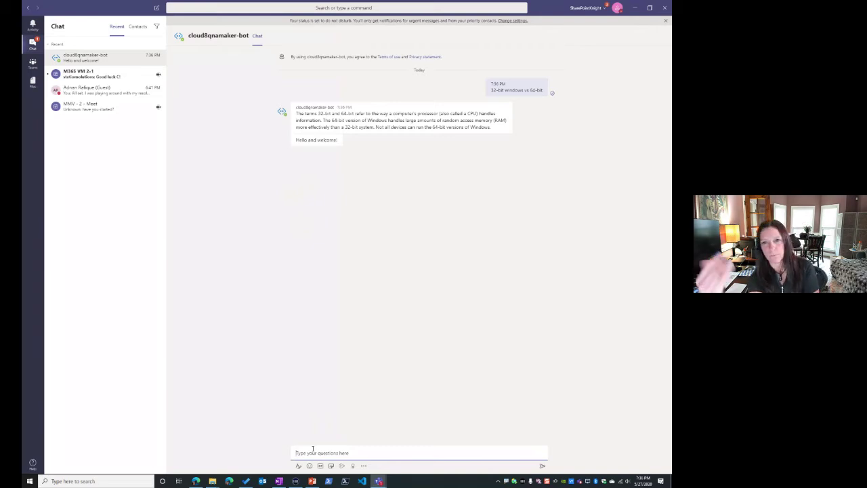
Step: Minimize Teams, return to the bot's channels in Azure and delete its Microsoft Teams channel
{"action": "left_click", "coordinate": [635, 7]}
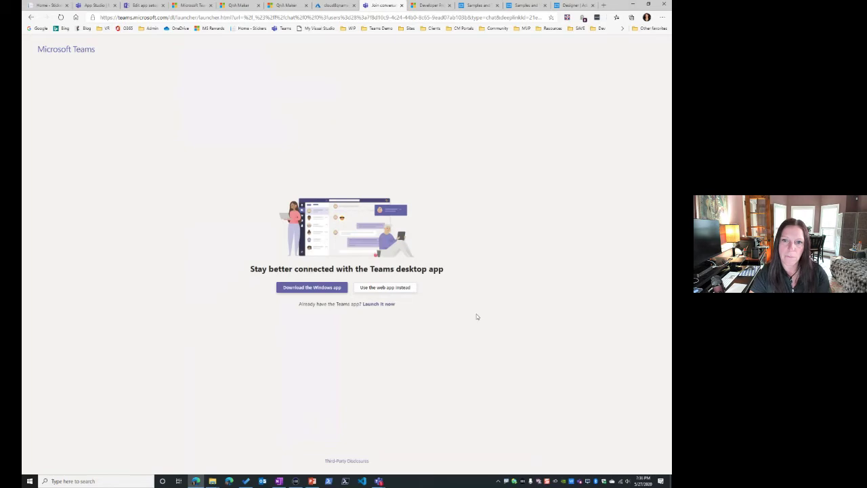
{"action": "left_click", "coordinate": [335, 6]}
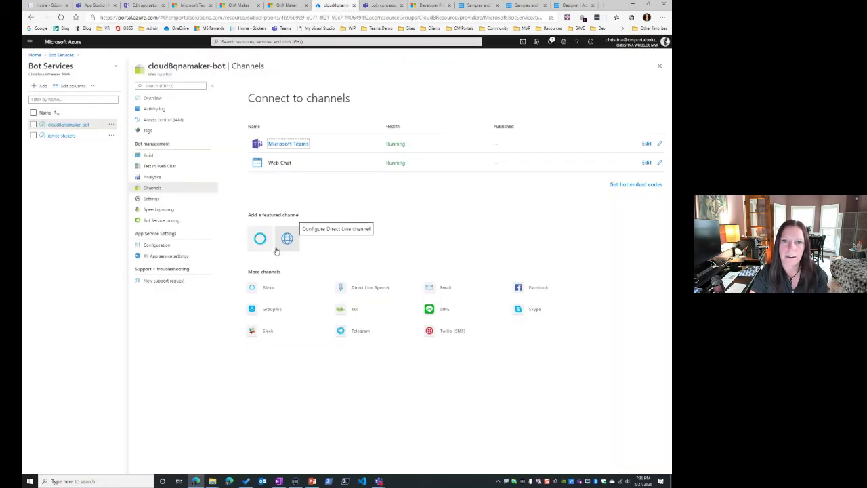
{"action": "left_click", "coordinate": [658, 144]}
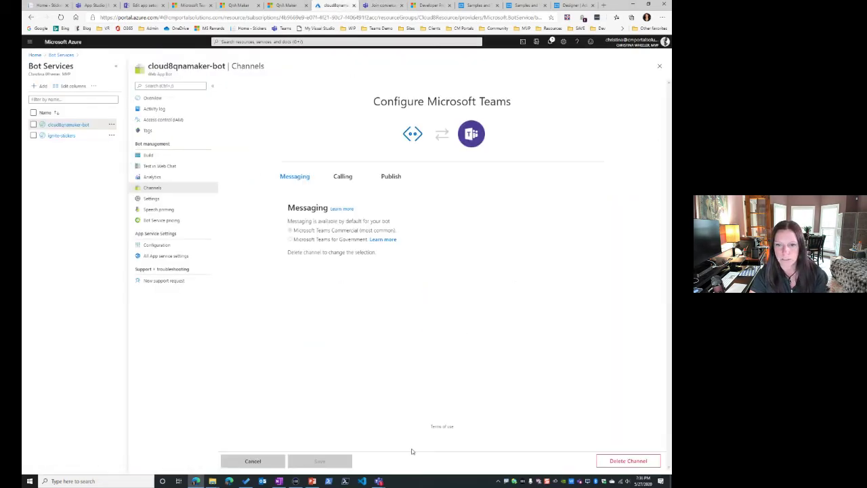
{"action": "left_click", "coordinate": [629, 461]}
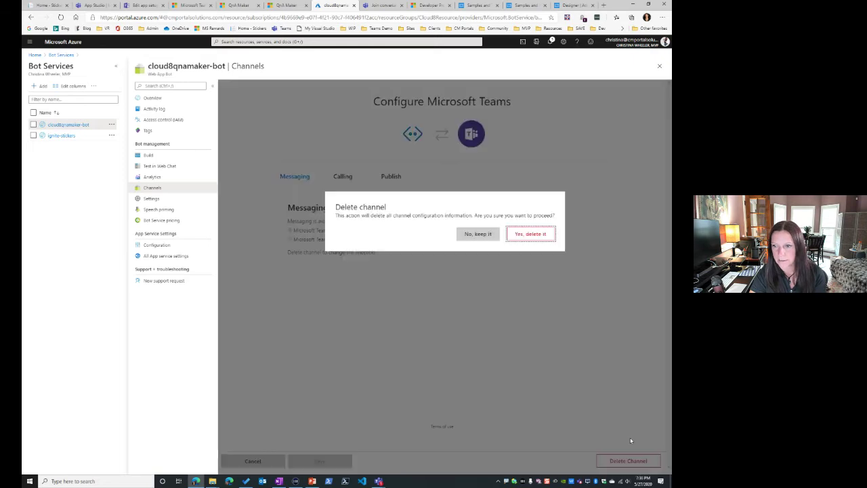
{"action": "left_click", "coordinate": [532, 235]}
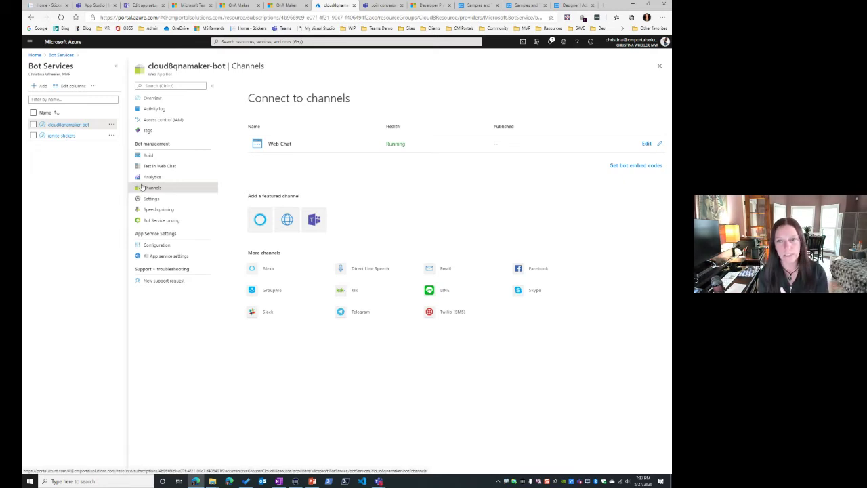
Step: Add the Microsoft Teams channel with Microsoft Teams Commercial messaging, check its calling and publish settings, and save it
{"action": "left_click", "coordinate": [314, 221]}
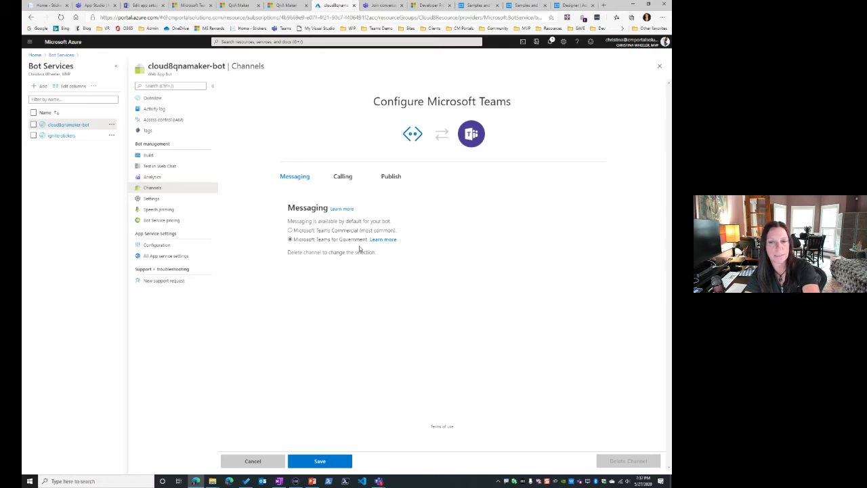
{"action": "left_click", "coordinate": [291, 230]}
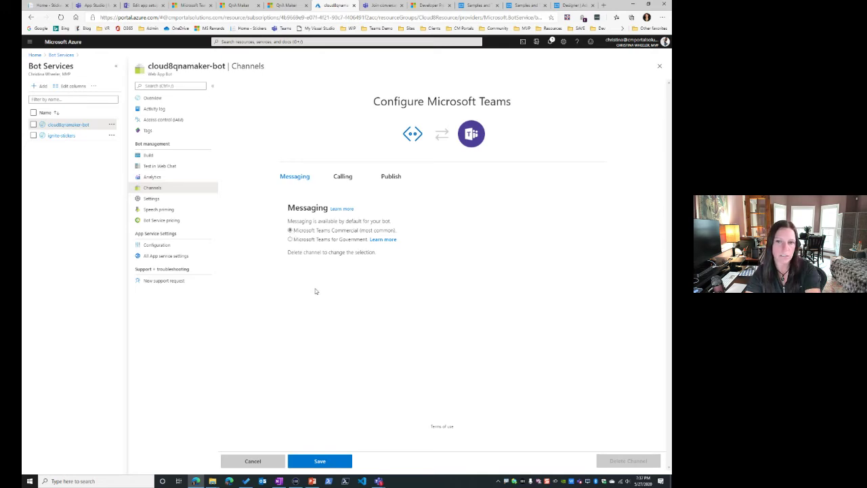
{"action": "left_click", "coordinate": [343, 176]}
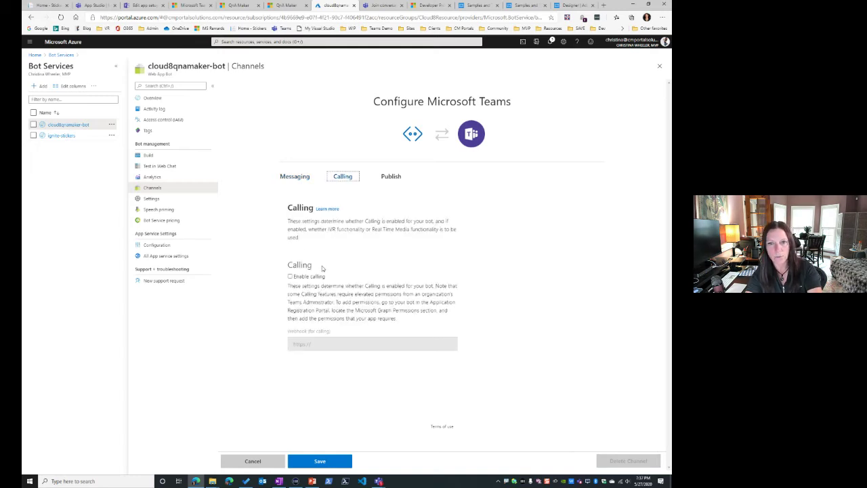
{"action": "left_click", "coordinate": [392, 178]}
{"action": "left_click", "coordinate": [316, 178]}
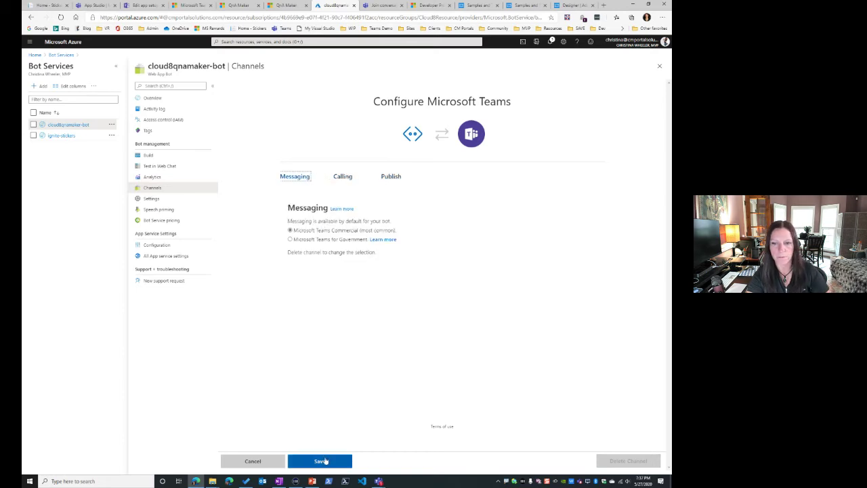
{"action": "left_click", "coordinate": [319, 461]}
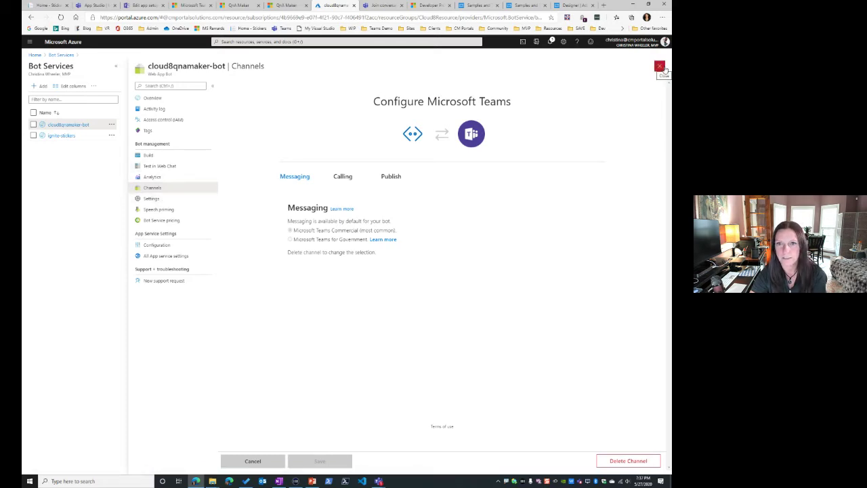
Step: Go back to the bot's channel list and launch the bot in the Teams desktop app from the re-added channel
{"action": "left_click", "coordinate": [152, 176]}
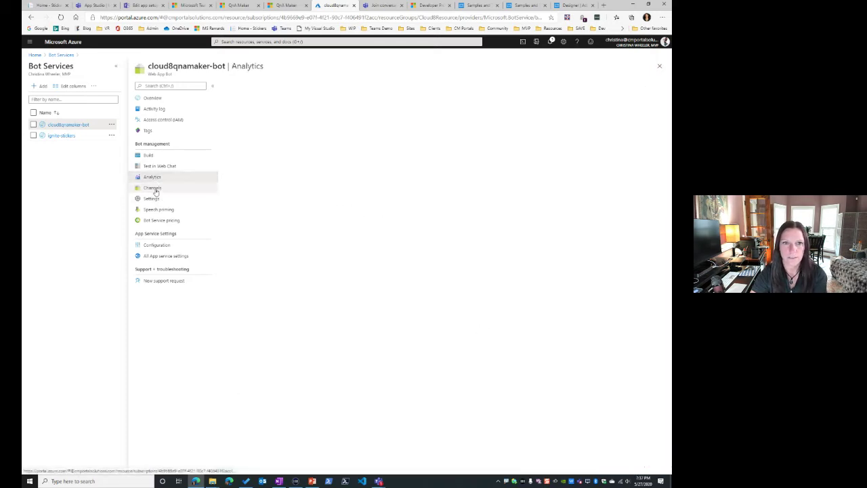
{"action": "left_click", "coordinate": [151, 187]}
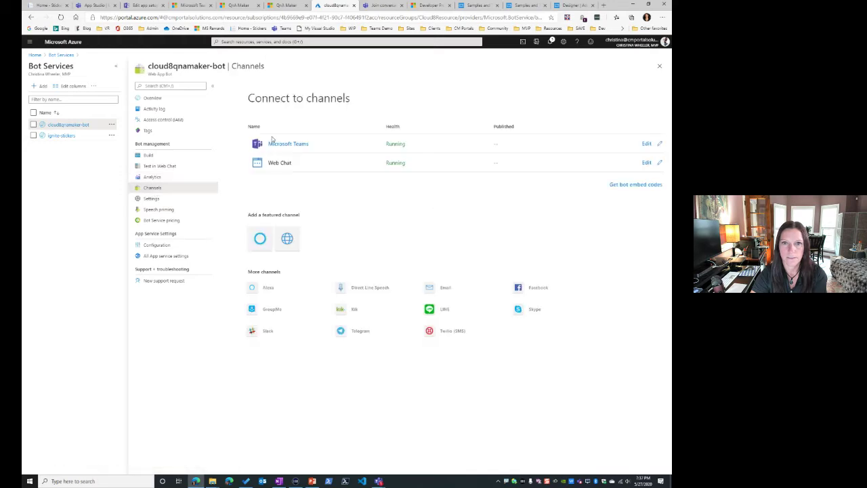
{"action": "left_click", "coordinate": [288, 145]}
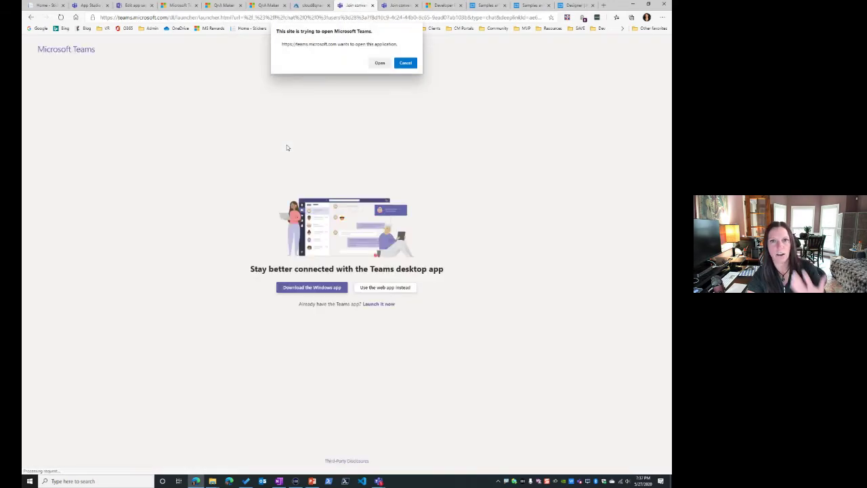
{"action": "left_click", "coordinate": [380, 63]}
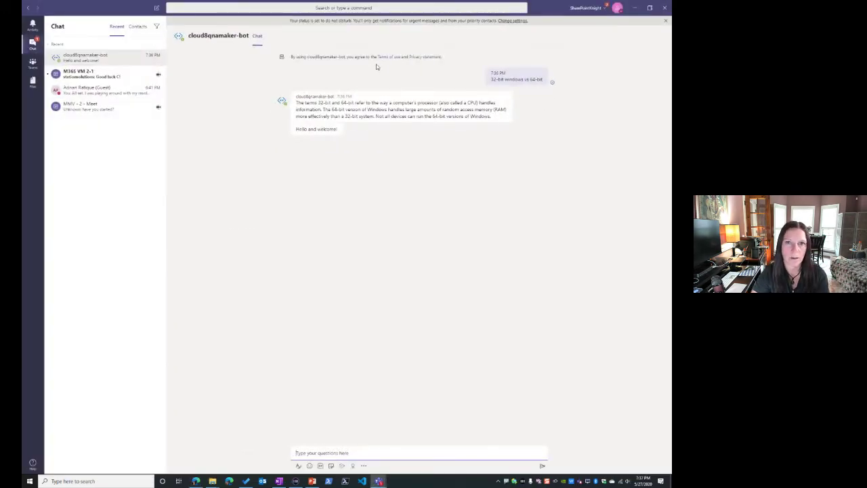
Step: Minimize the Teams desktop app, open the Staff team's General channel in Teams on the web and expand the new conversation's formatting options
{"action": "left_click", "coordinate": [635, 8]}
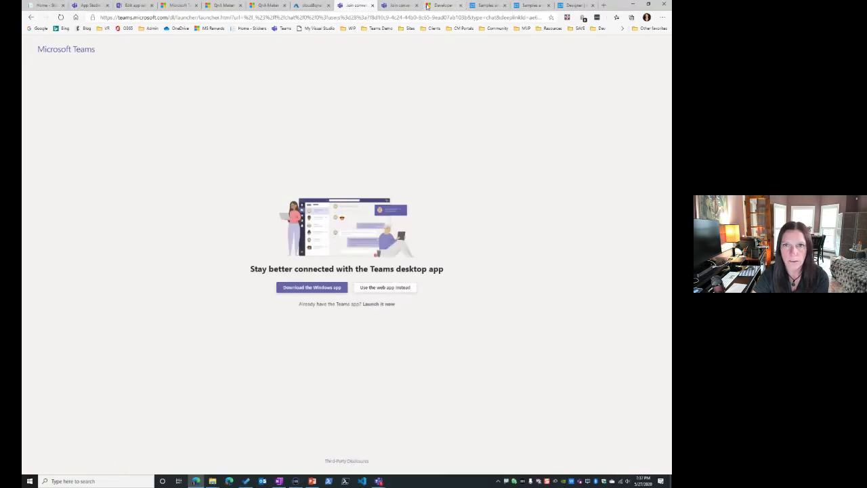
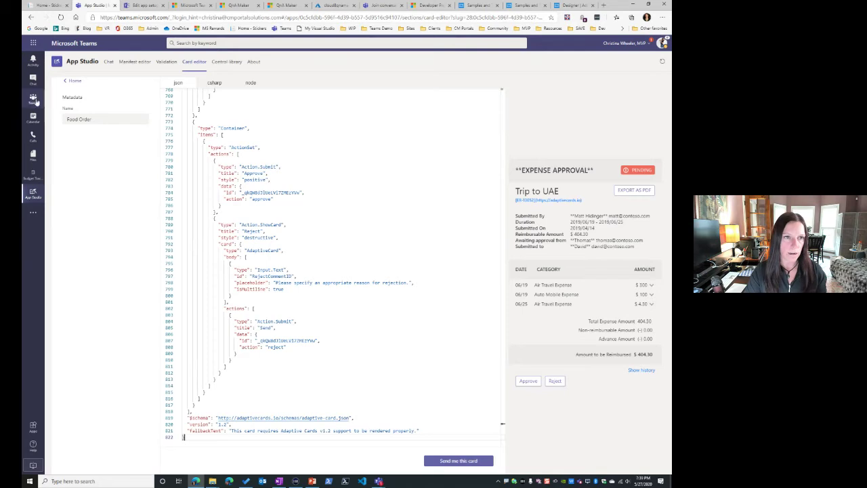
{"action": "left_click", "coordinate": [34, 99]}
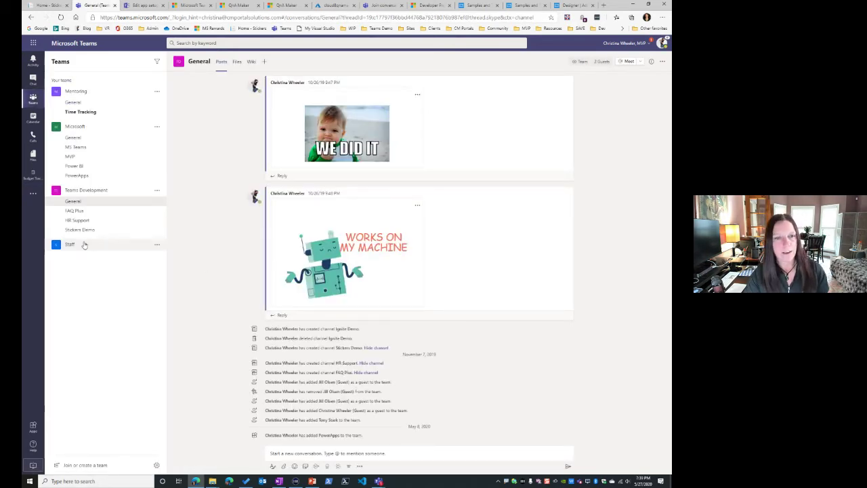
{"action": "left_click", "coordinate": [49, 247]}
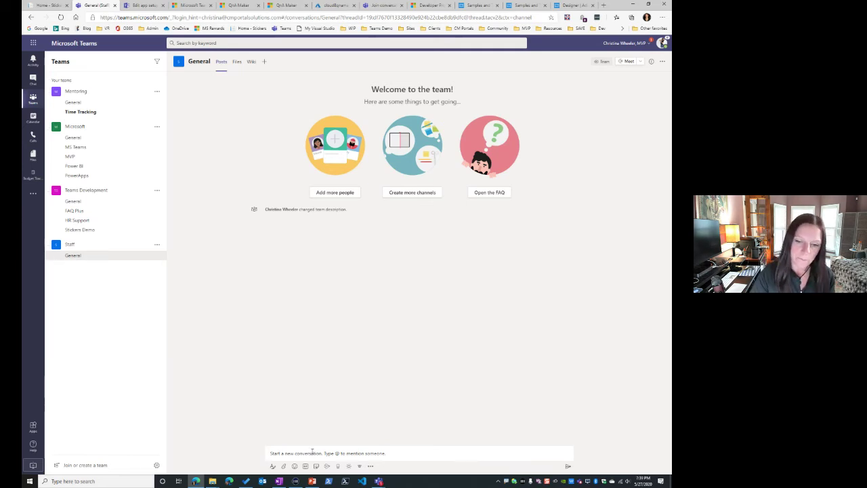
{"action": "left_click", "coordinate": [272, 467]}
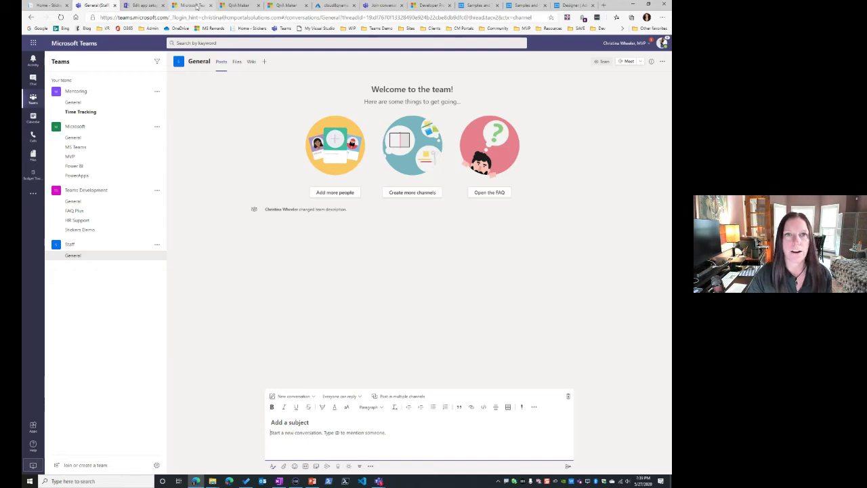
Step: Switch to the Teams app templates documentation and go to its Custom Stickers app section
{"action": "left_click", "coordinate": [193, 5]}
{"action": "scroll", "coordinate": [335, 246], "scroll_direction": "up", "scroll_amount": 4}
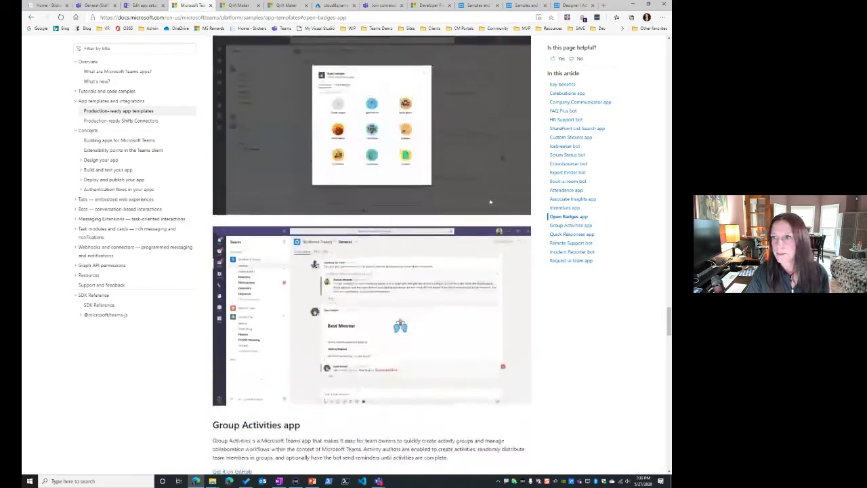
{"action": "left_click", "coordinate": [576, 137]}
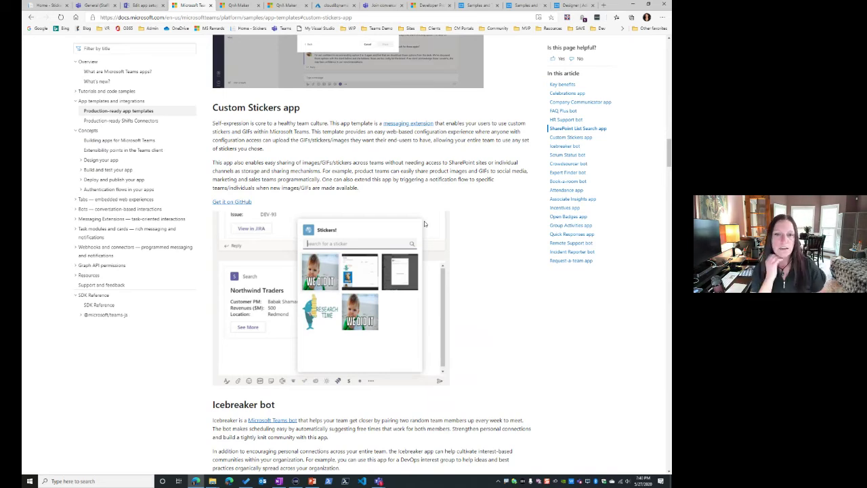
Step: Return to the Staff team's General channel and show the built-in GIF and sticker pickers for the new conversation
{"action": "left_click", "coordinate": [109, 5]}
{"action": "left_click", "coordinate": [306, 466]}
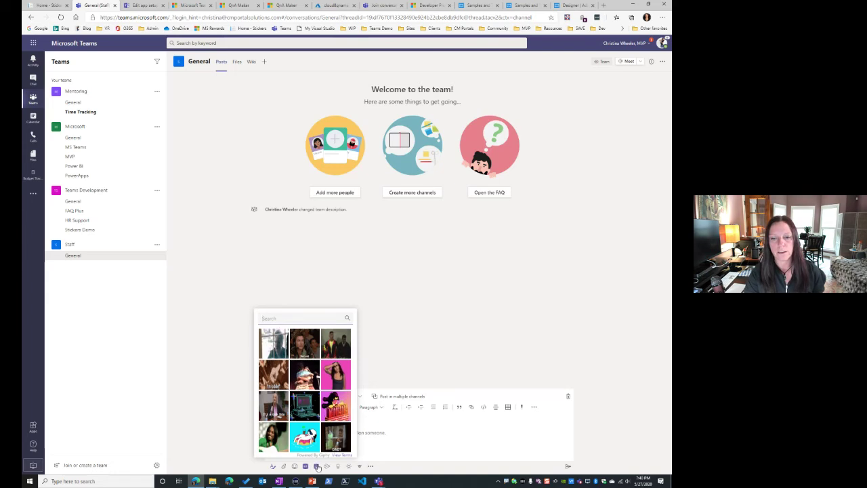
{"action": "left_click", "coordinate": [316, 466]}
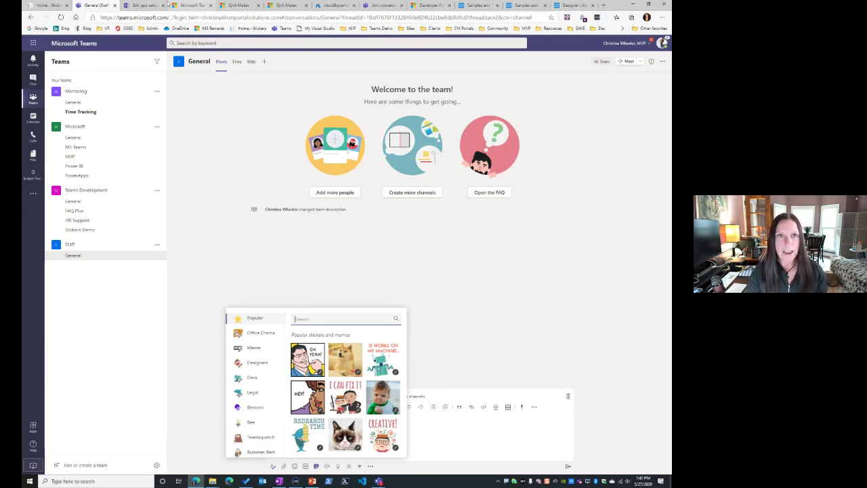
Step: Look at the Stickers configuration site, open the Custom Stickers GitHub repository from the template documentation and read through its deployment guide
{"action": "left_click", "coordinate": [54, 6]}
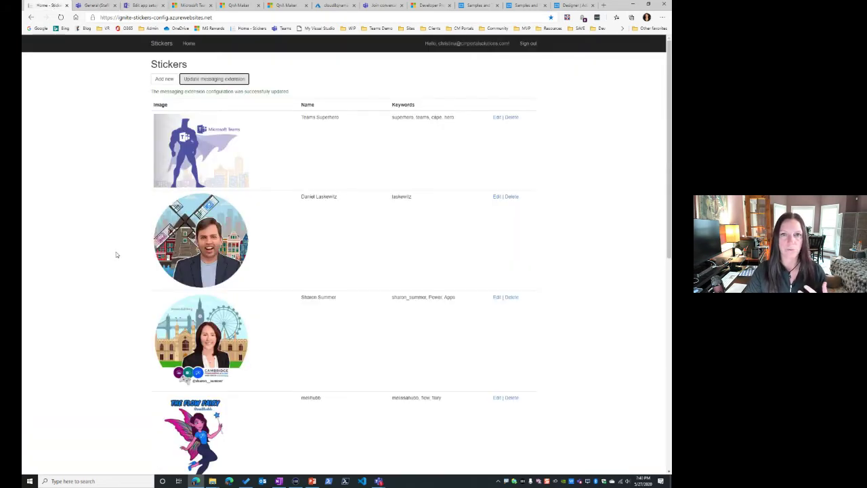
{"action": "left_click", "coordinate": [192, 8]}
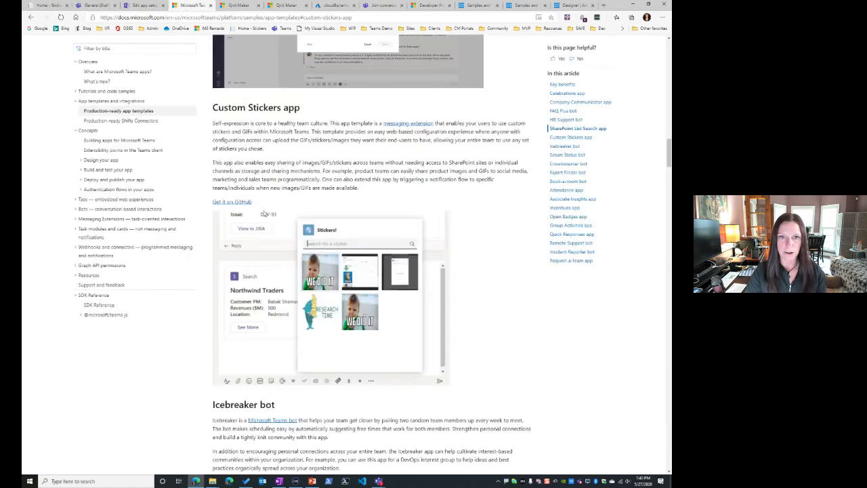
{"action": "left_click", "coordinate": [232, 202]}
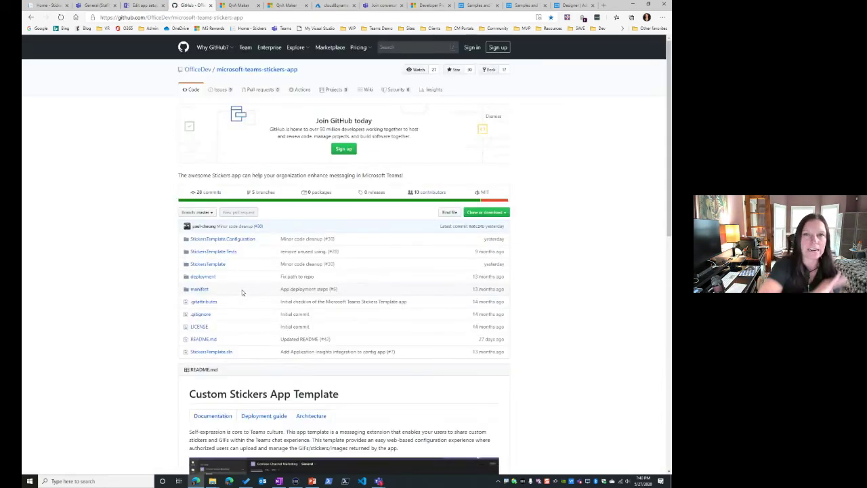
{"action": "scroll", "coordinate": [211, 320], "scroll_direction": "down", "scroll_amount": 3}
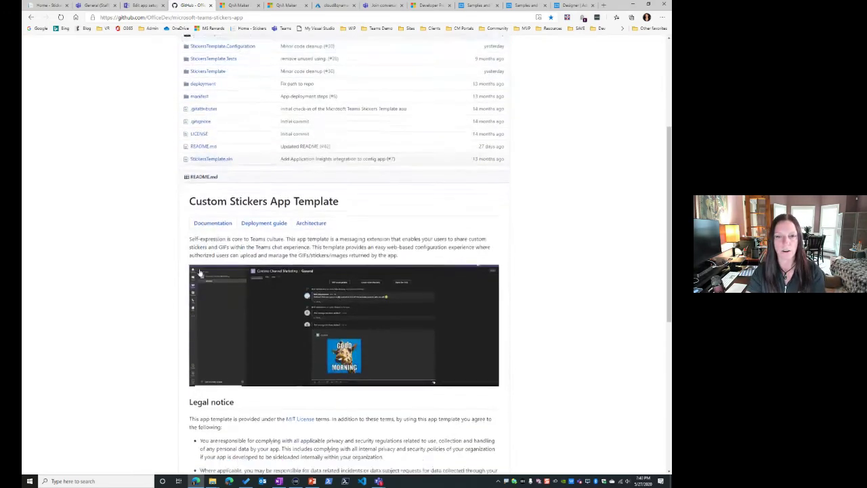
{"action": "left_click", "coordinate": [264, 218]}
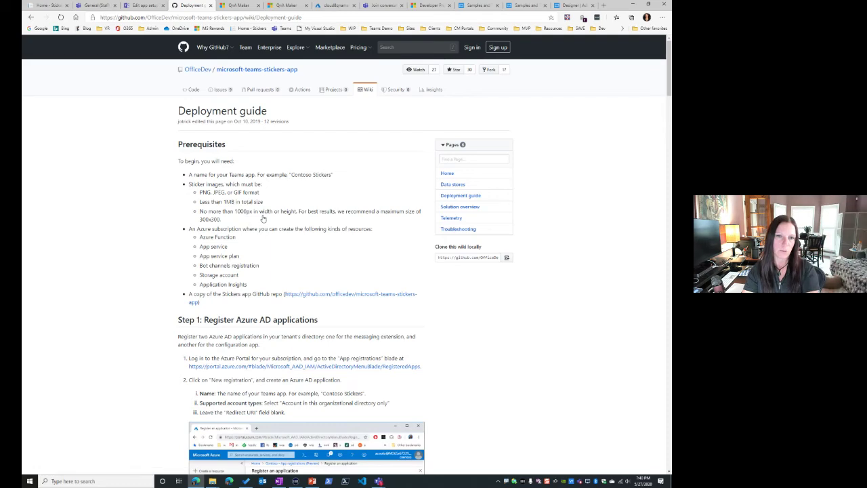
{"action": "scroll", "coordinate": [171, 278], "scroll_direction": "down", "scroll_amount": 1}
{"action": "scroll", "coordinate": [169, 275], "scroll_direction": "down", "scroll_amount": 1}
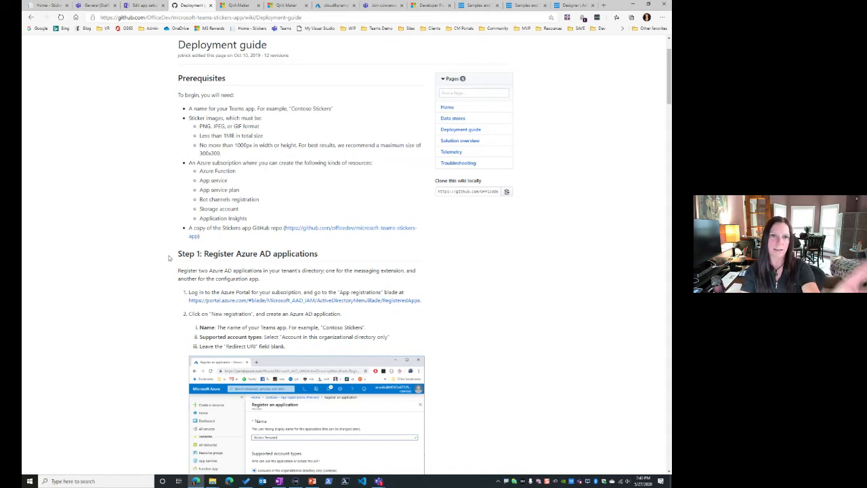
{"action": "scroll", "coordinate": [169, 250], "scroll_direction": "down", "scroll_amount": 10}
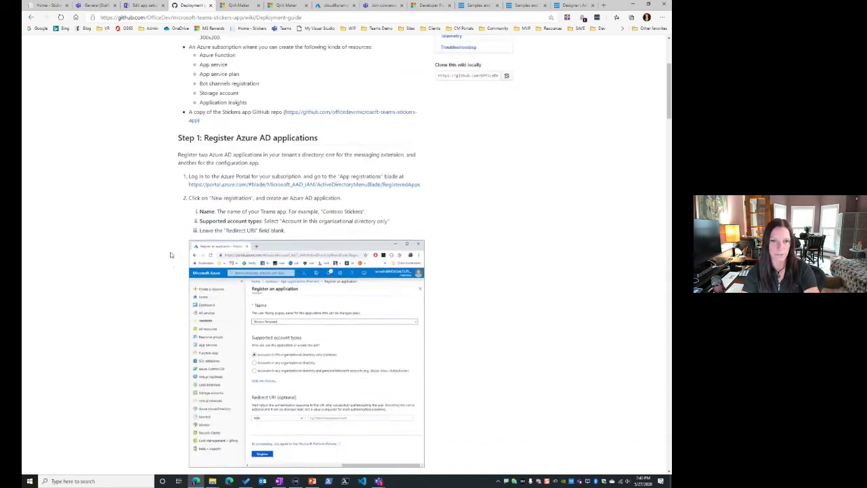
{"action": "scroll", "coordinate": [170, 242], "scroll_direction": "down", "scroll_amount": 15}
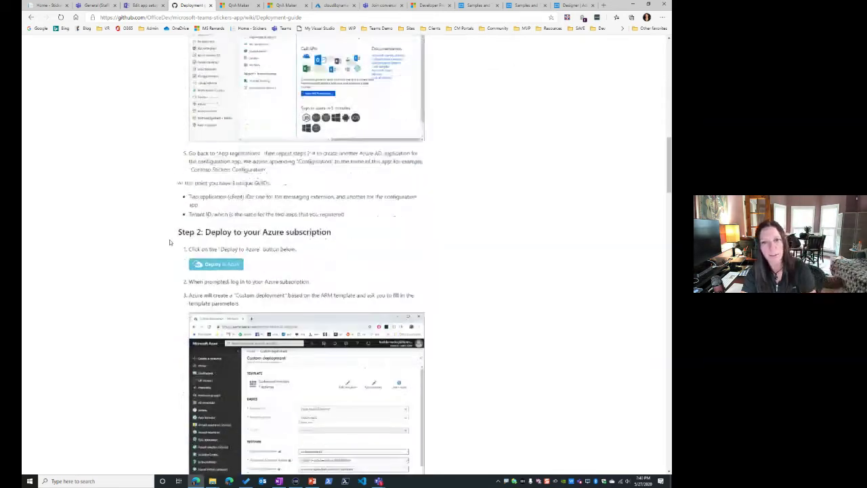
{"action": "scroll", "coordinate": [182, 187], "scroll_direction": "down", "scroll_amount": 3}
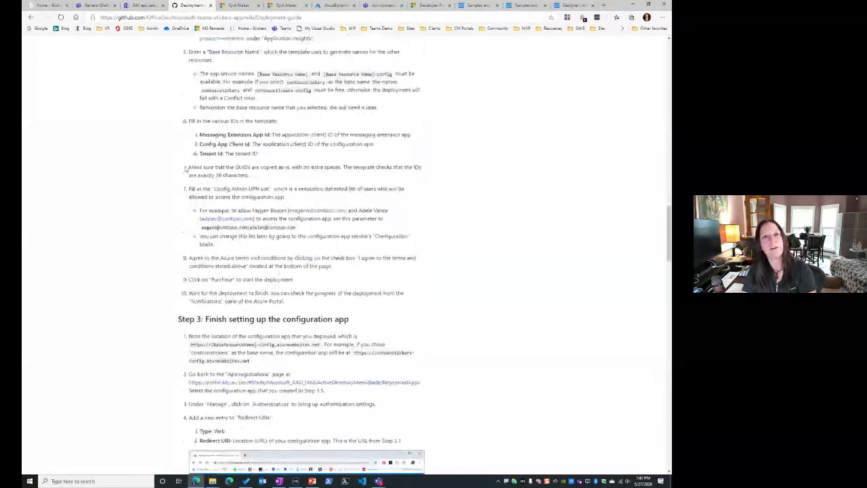
Step: Revisit the Stickers configuration site, return to the Staff channel and open the custom Stickers messaging extension in the new conversation
{"action": "left_click", "coordinate": [48, 5]}
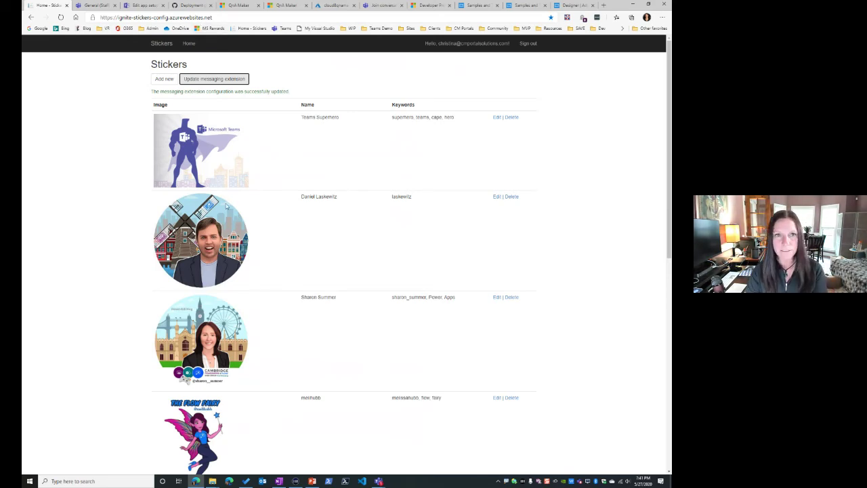
{"action": "left_click", "coordinate": [96, 6]}
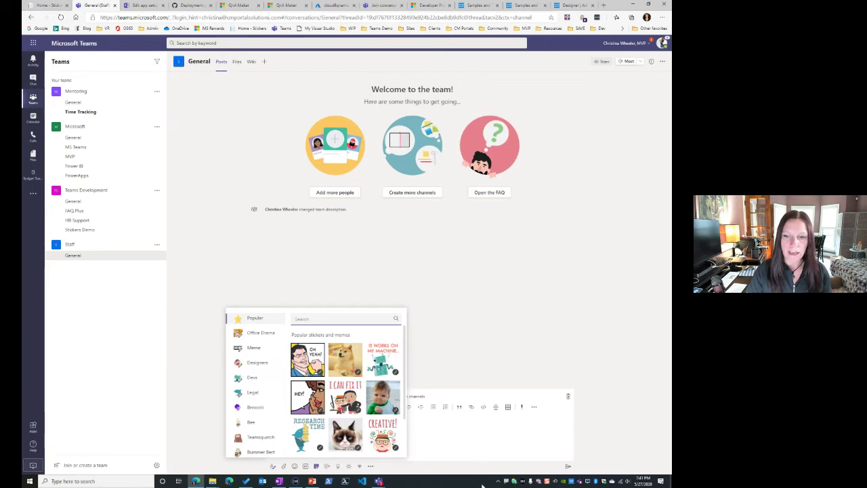
{"action": "left_click", "coordinate": [371, 466]}
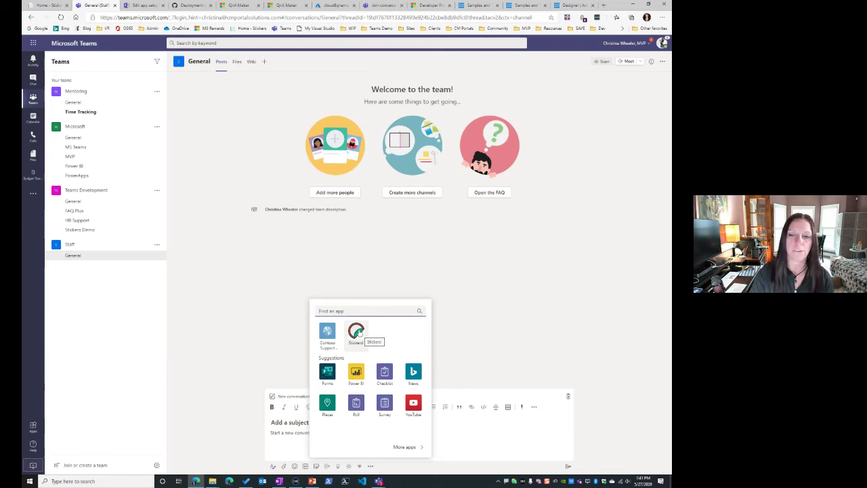
{"action": "left_click", "coordinate": [357, 333]}
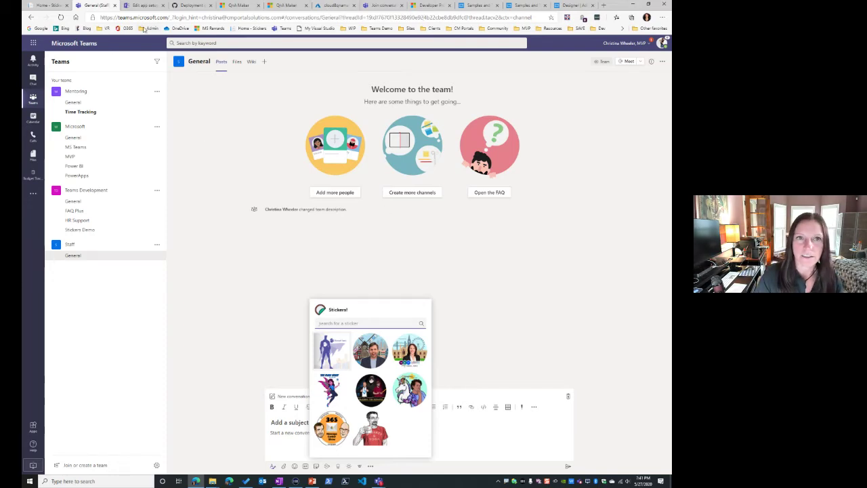
Step: Review the sticker list on the Stickers configuration site and start adding a new sticker, signing in with the prefilled Microsoft account
{"action": "left_click", "coordinate": [47, 5]}
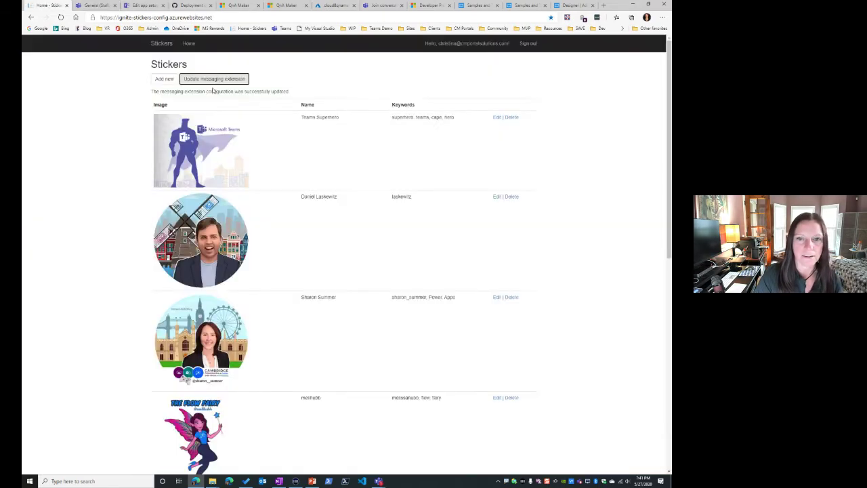
{"action": "scroll", "coordinate": [431, 335], "scroll_direction": "down", "scroll_amount": 12}
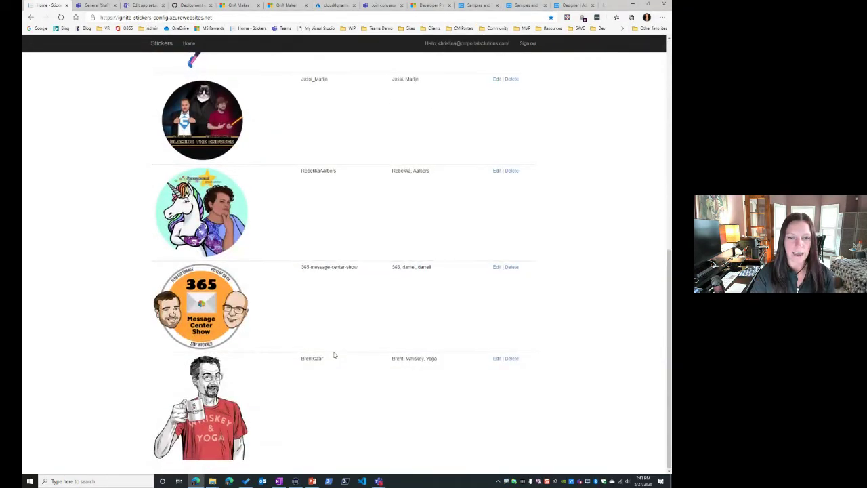
{"action": "scroll", "coordinate": [333, 352], "scroll_direction": "up", "scroll_amount": 15}
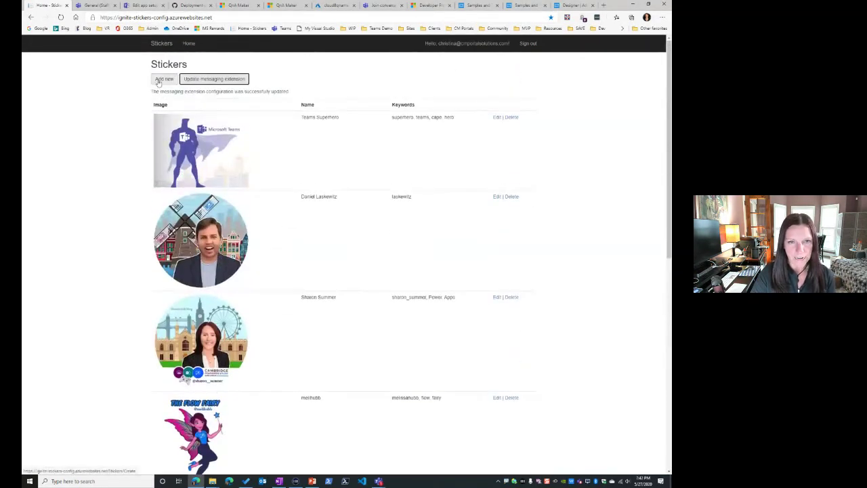
{"action": "left_click", "coordinate": [158, 79]}
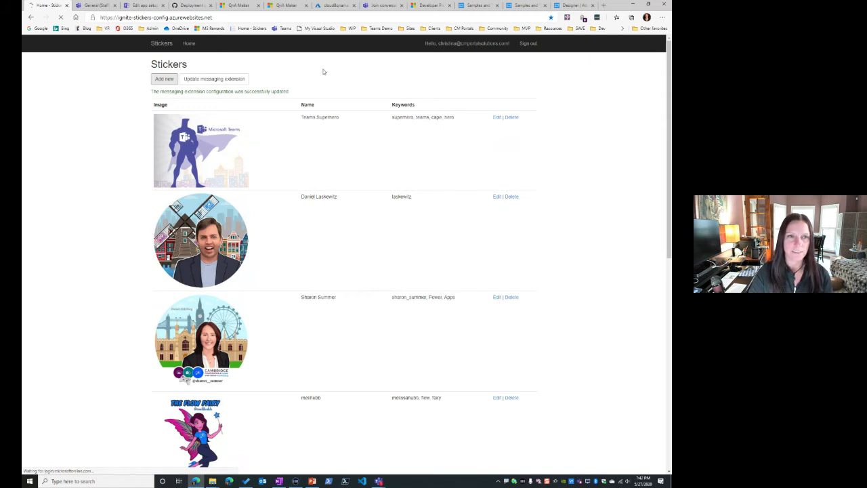
{"action": "left_click", "coordinate": [376, 283]}
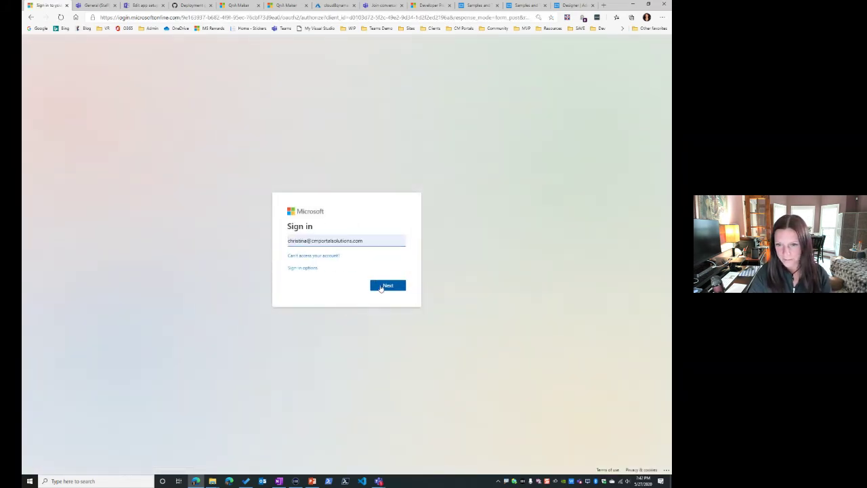
{"action": "left_click", "coordinate": [389, 286]}
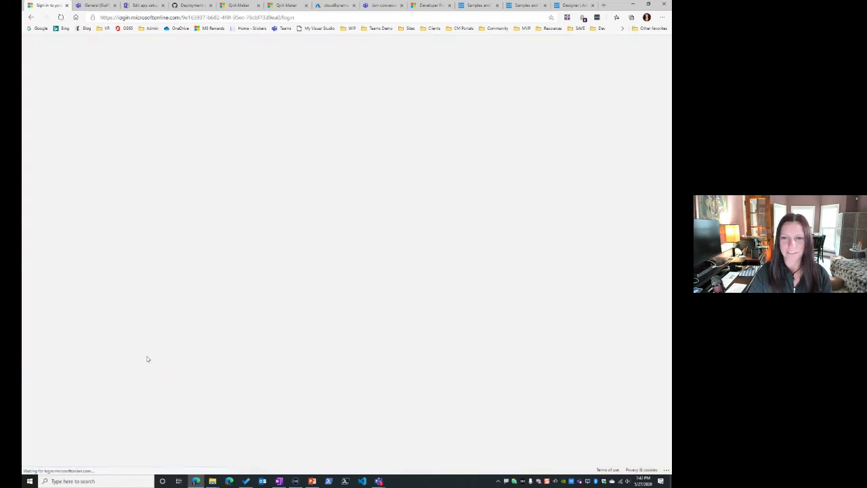
{"action": "left_click", "coordinate": [372, 290]}
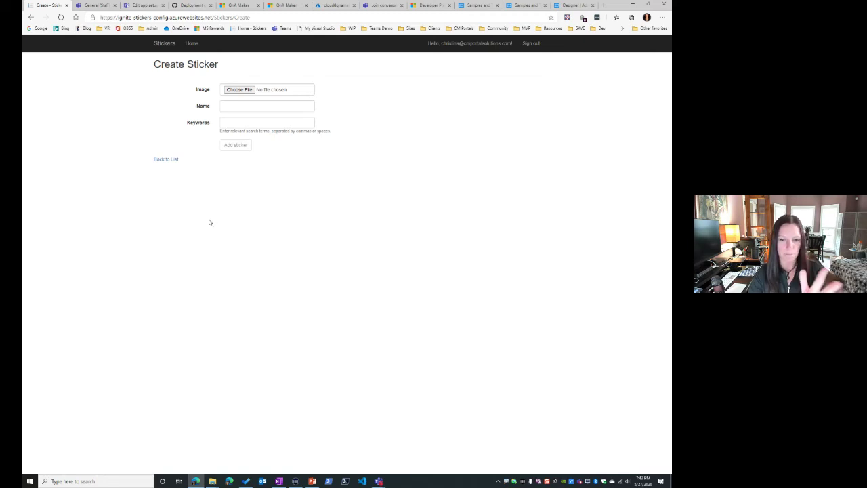
Step: Go back to the Staff channel and compare the built-in sticker picker with the custom Stickers messaging extension
{"action": "left_click", "coordinate": [101, 6]}
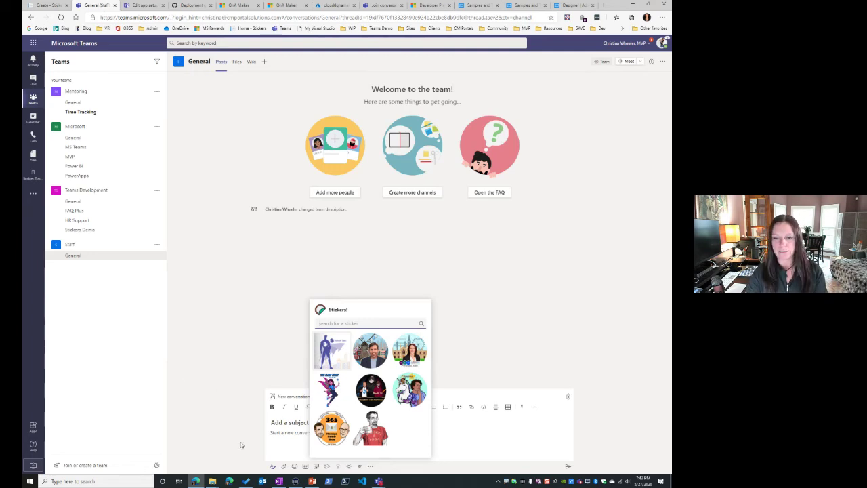
{"action": "left_click", "coordinate": [317, 467]}
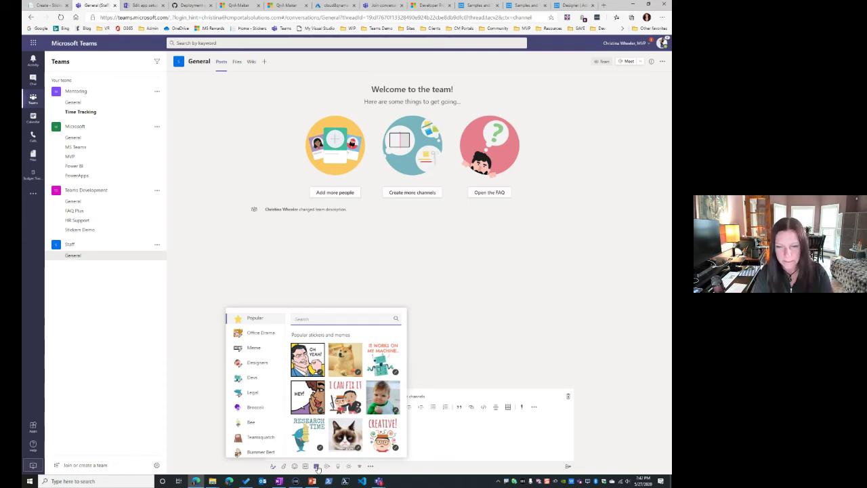
{"action": "left_click", "coordinate": [462, 327]}
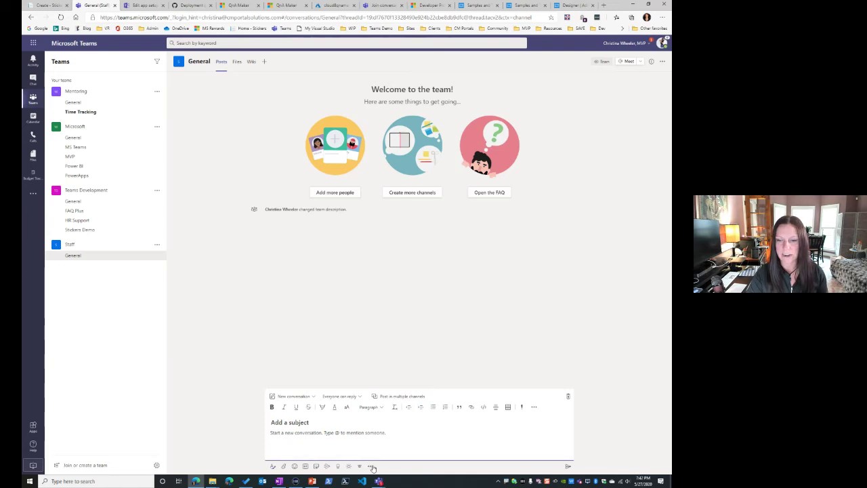
{"action": "left_click", "coordinate": [372, 468]}
{"action": "left_click", "coordinate": [358, 331]}
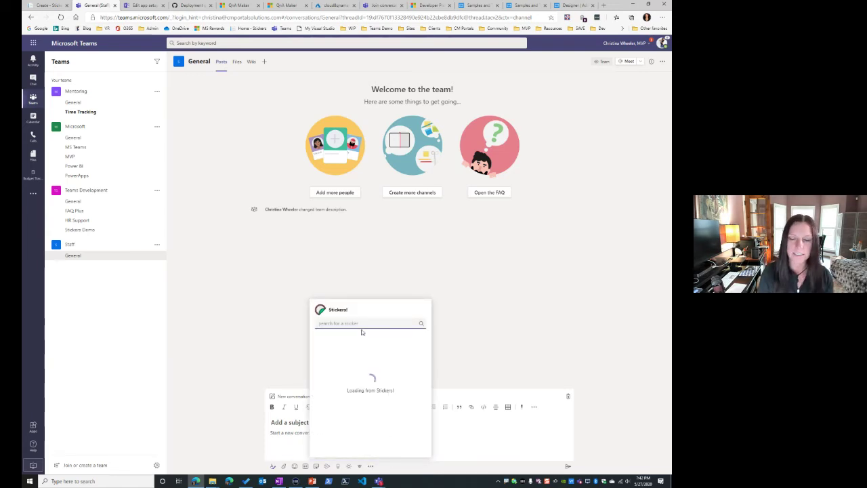
Step: Return to the Create Sticker form and choose GuyInACube.jpg from the Images folder as the sticker image
{"action": "left_click", "coordinate": [44, 5]}
{"action": "left_click", "coordinate": [239, 89]}
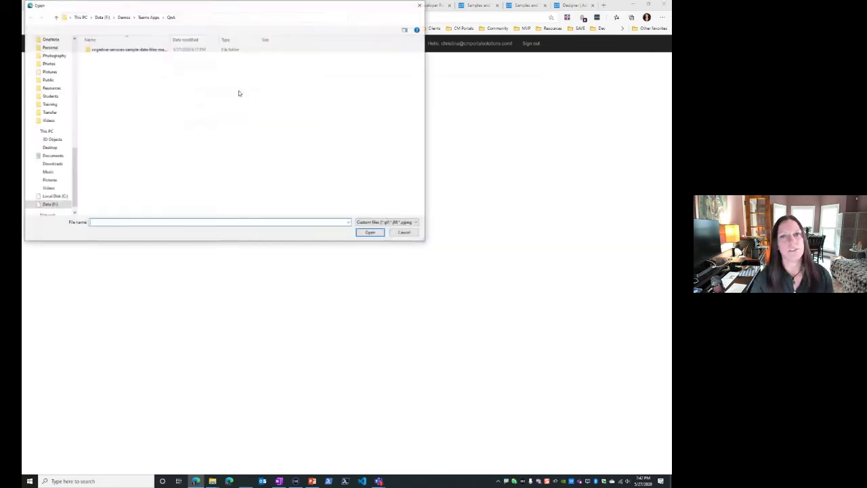
{"action": "scroll", "coordinate": [54, 135], "scroll_direction": "up", "scroll_amount": 10}
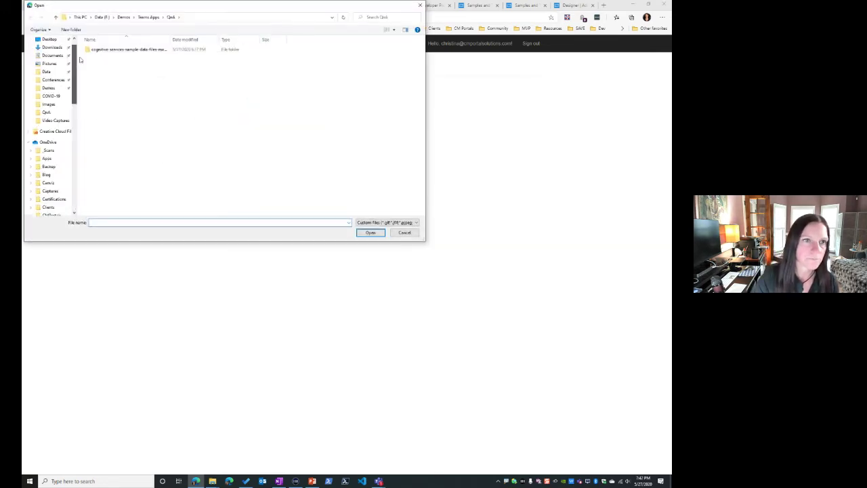
{"action": "left_click", "coordinate": [49, 118]}
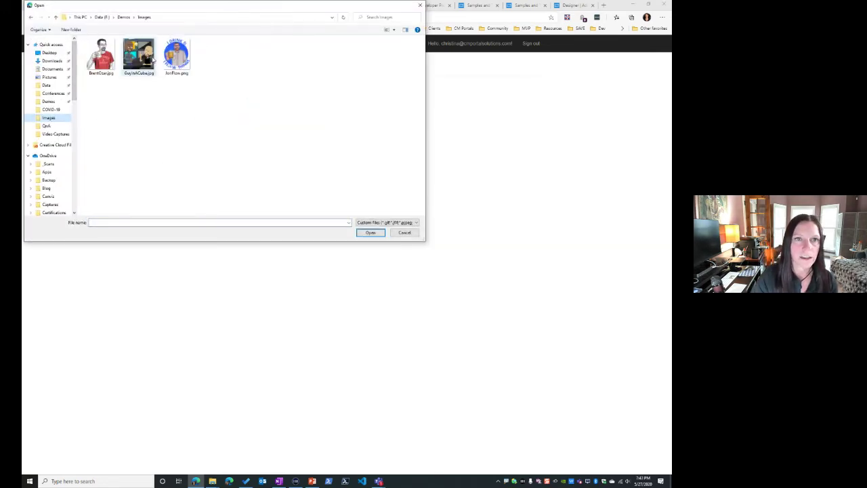
{"action": "double_click", "coordinate": [138, 55]}
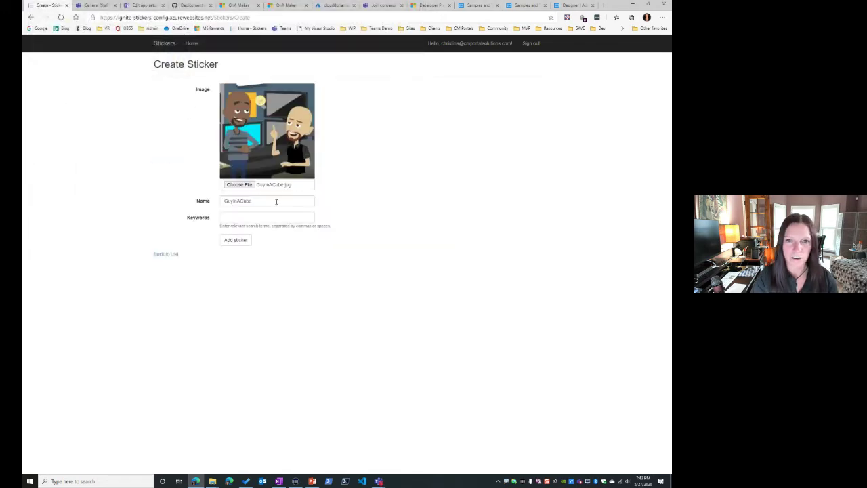
Step: Add the GuyInACube sticker with the two hosts' first names, Guy, Cube and Power BI as keywords, and update the messaging extension
{"action": "left_click", "coordinate": [240, 217]}
{"action": "type", "text": "Adam Saxon"}
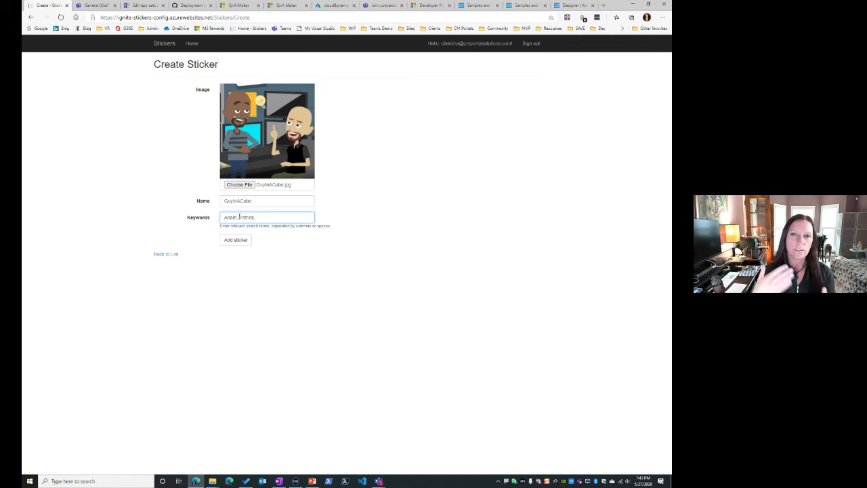
{"action": "type", "text": "guy"}
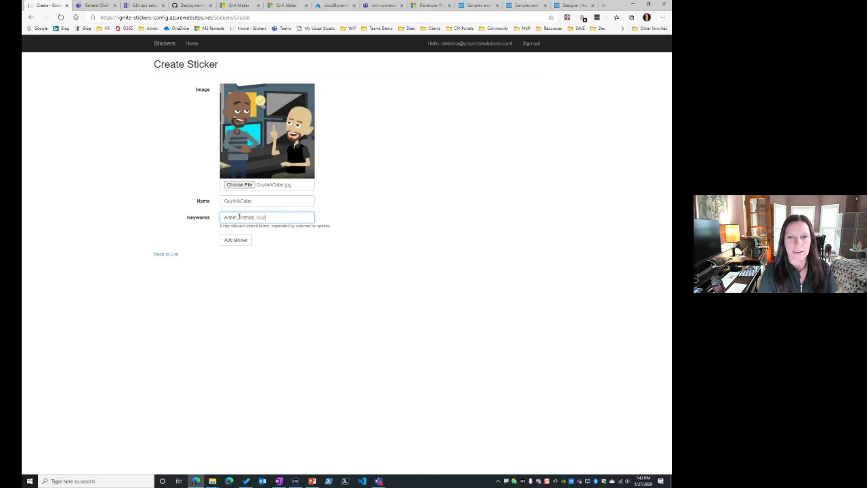
{"action": "type", "text": ", Cube, Power BI"}
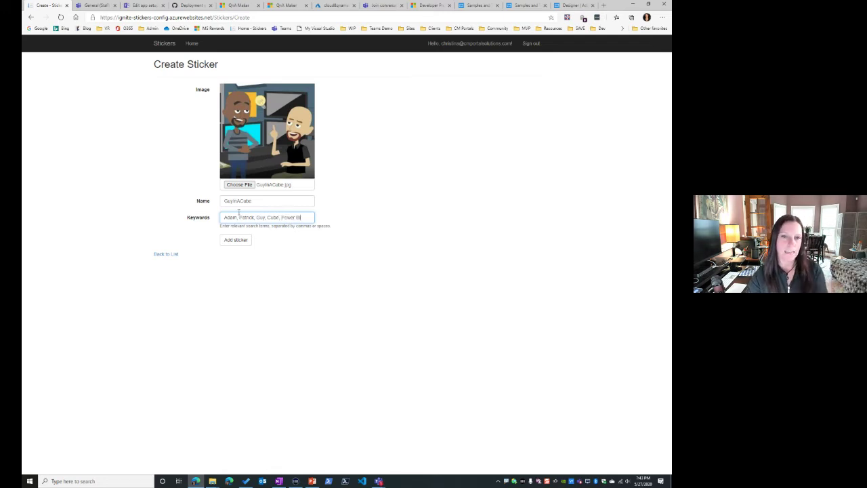
{"action": "left_click", "coordinate": [231, 240]}
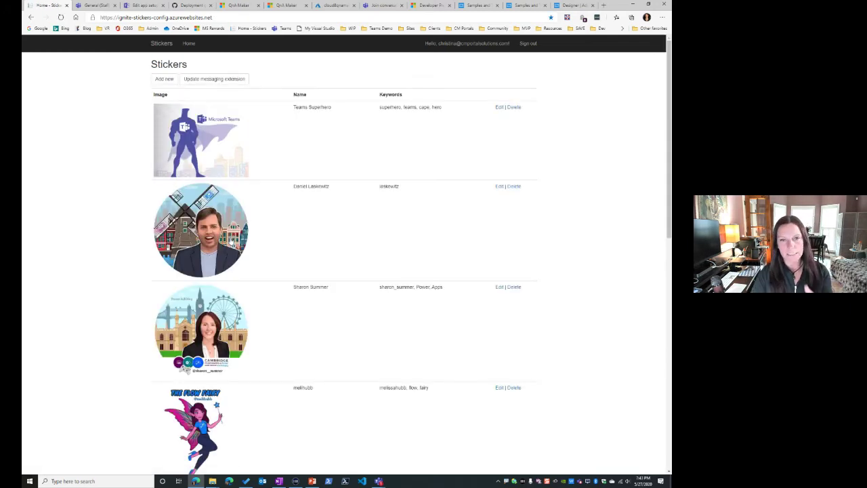
{"action": "left_click", "coordinate": [215, 80]}
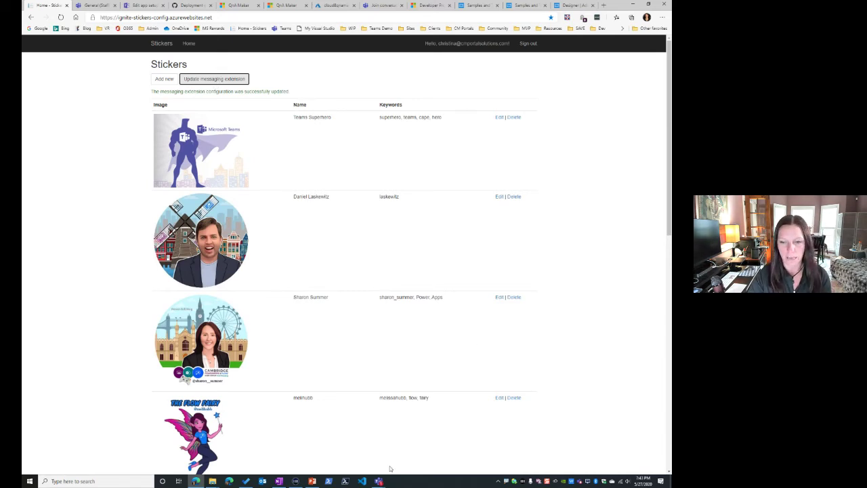
Step: Reopen the custom Stickers extension in the Staff channel's new conversation, search for "guy" and clear the search
{"action": "left_click", "coordinate": [95, 6]}
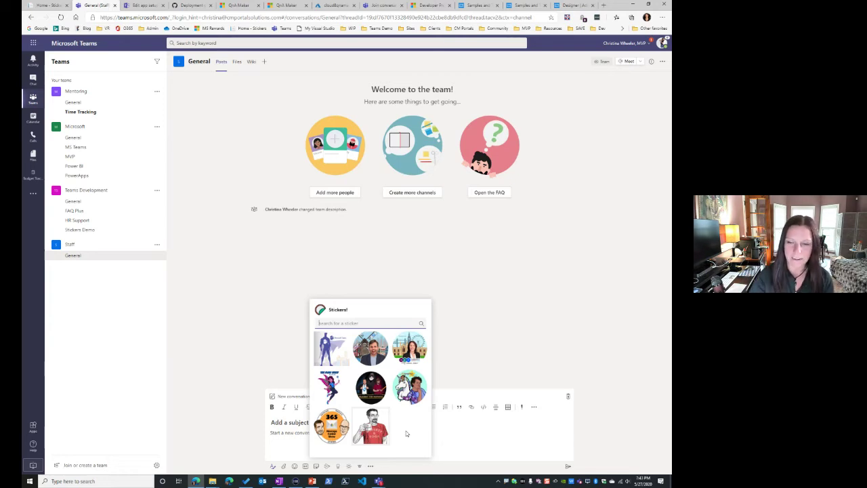
{"action": "left_click", "coordinate": [370, 466]}
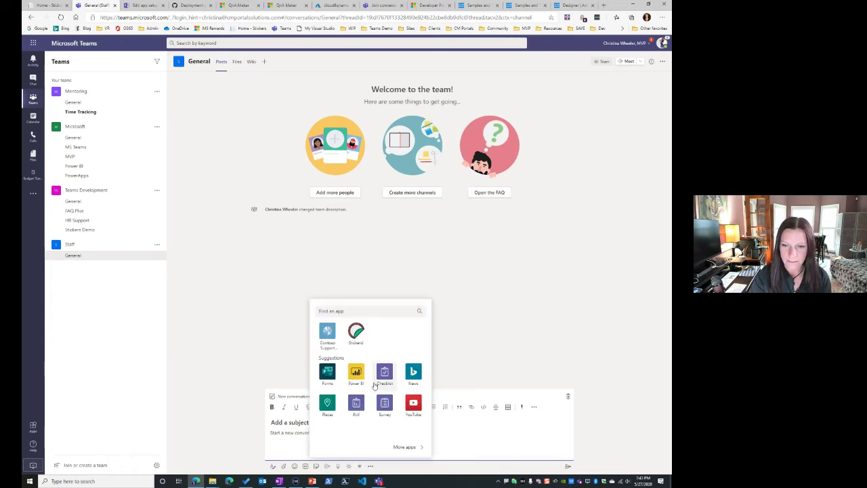
{"action": "left_click", "coordinate": [356, 332]}
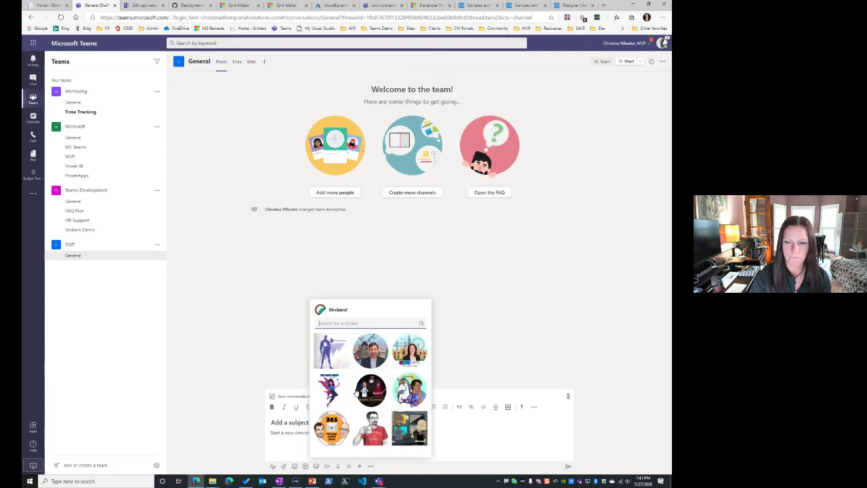
{"action": "type", "text": "gri"}
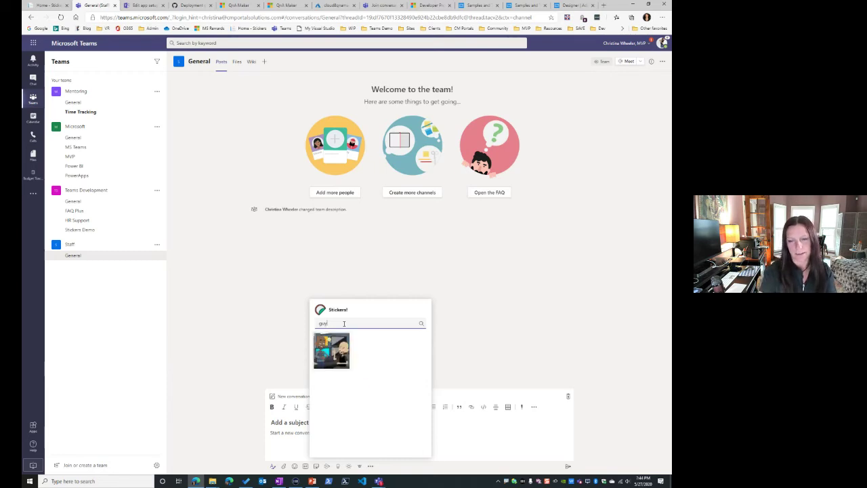
{"action": "key", "text": "BackSpace"}
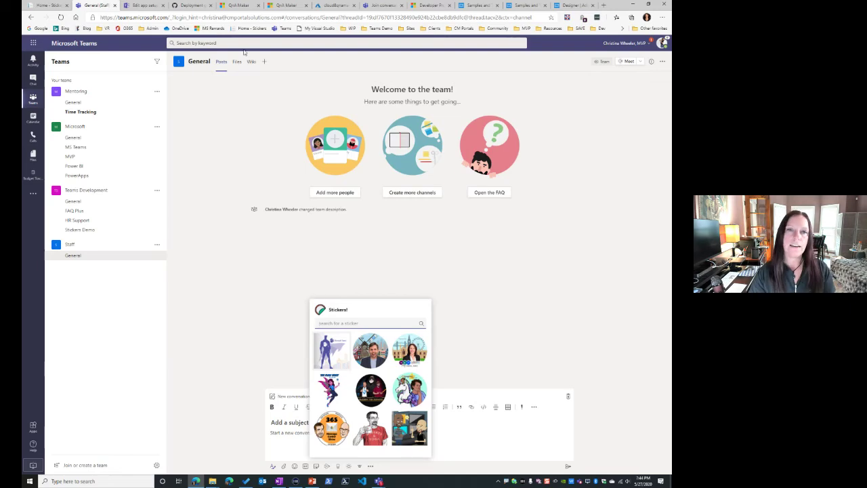
Step: Close the Teams admin center page and return to the Stickers configuration site
{"action": "left_click", "coordinate": [161, 5]}
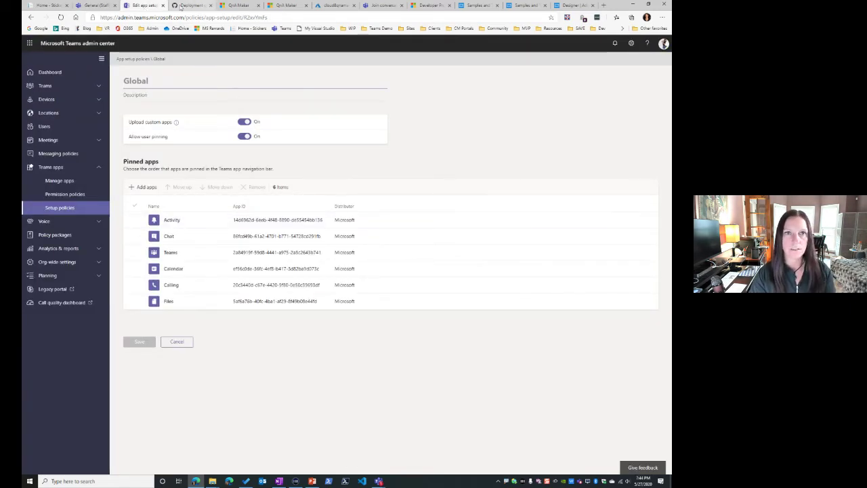
{"action": "left_click", "coordinate": [163, 5]}
{"action": "left_click", "coordinate": [57, 10]}
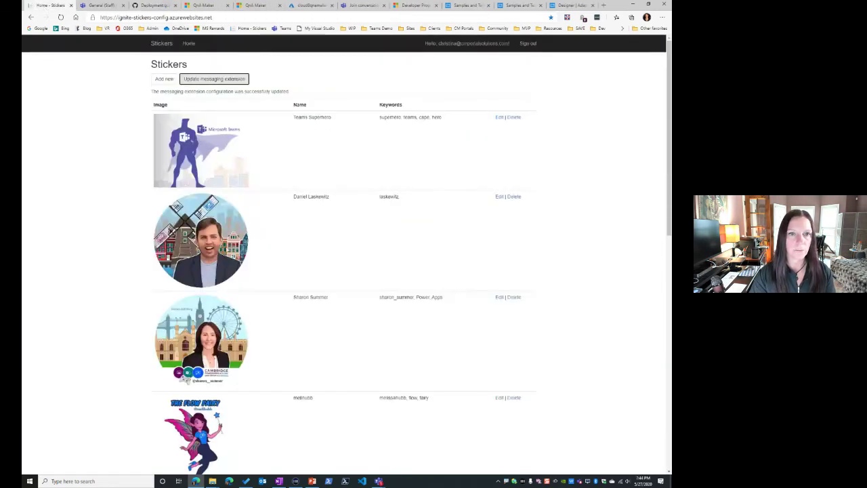
Step: Delete the Flow Fairy sticker from the sticker list and update the messaging extension
{"action": "scroll", "coordinate": [209, 249], "scroll_direction": "down", "scroll_amount": 5}
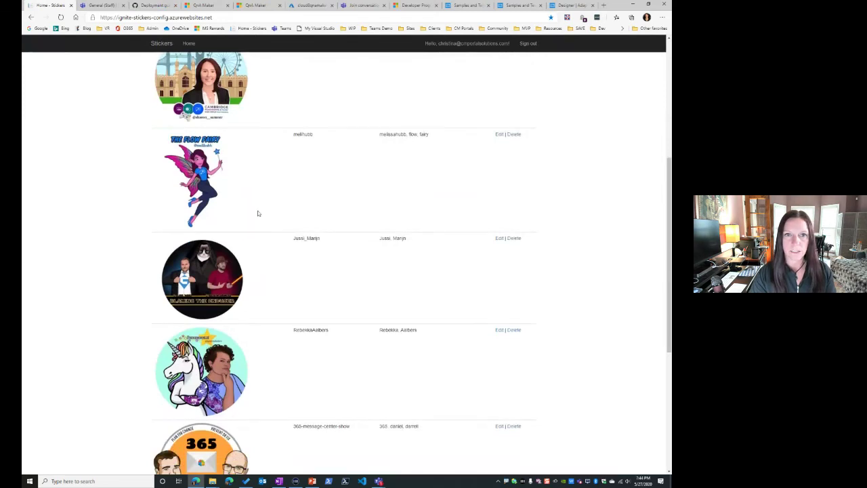
{"action": "left_click", "coordinate": [514, 134]}
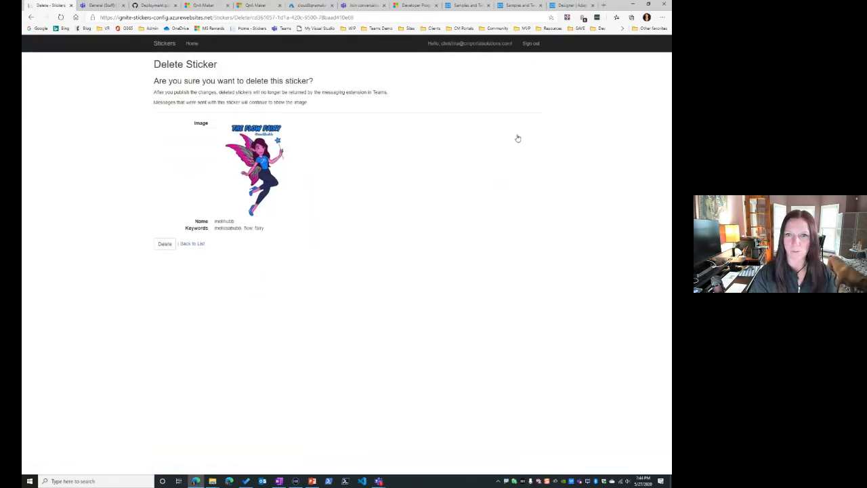
{"action": "left_click", "coordinate": [170, 246]}
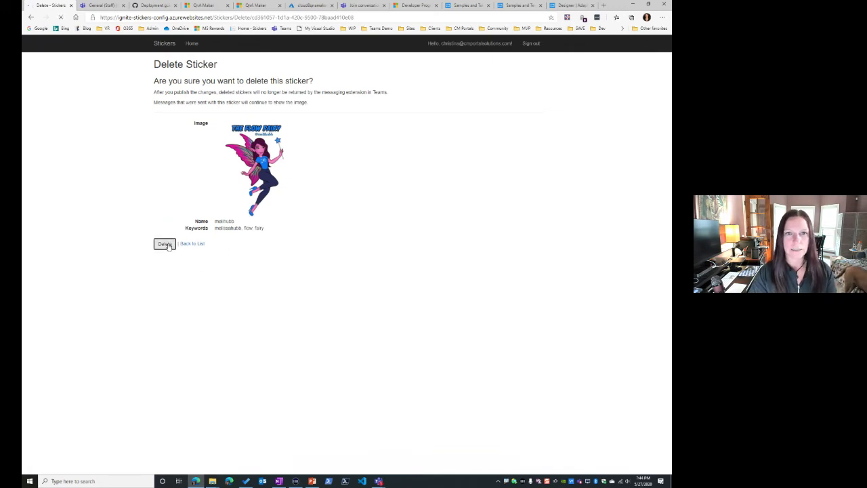
{"action": "scroll", "coordinate": [211, 266], "scroll_direction": "down", "scroll_amount": 2}
{"action": "scroll", "coordinate": [211, 267], "scroll_direction": "up", "scroll_amount": 2}
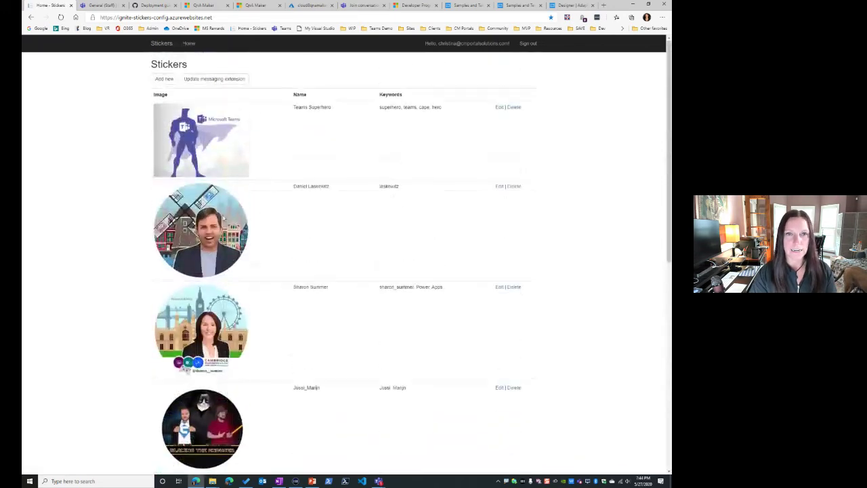
{"action": "left_click", "coordinate": [220, 88]}
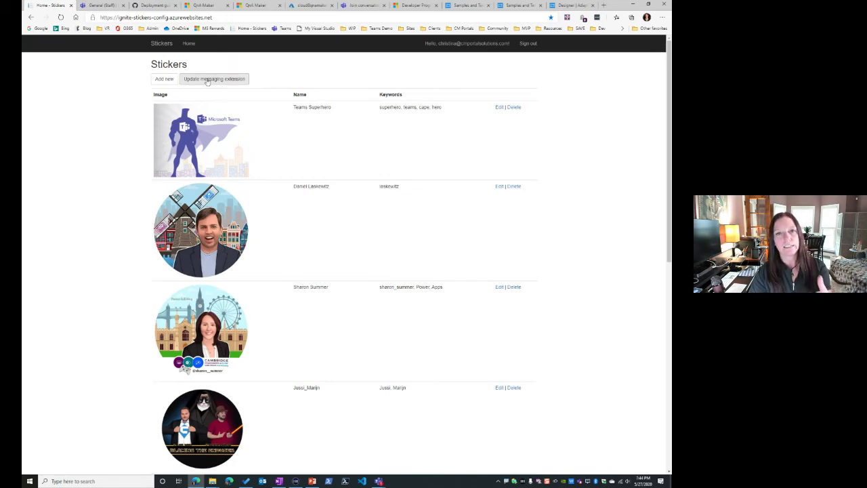
{"action": "left_click", "coordinate": [207, 80]}
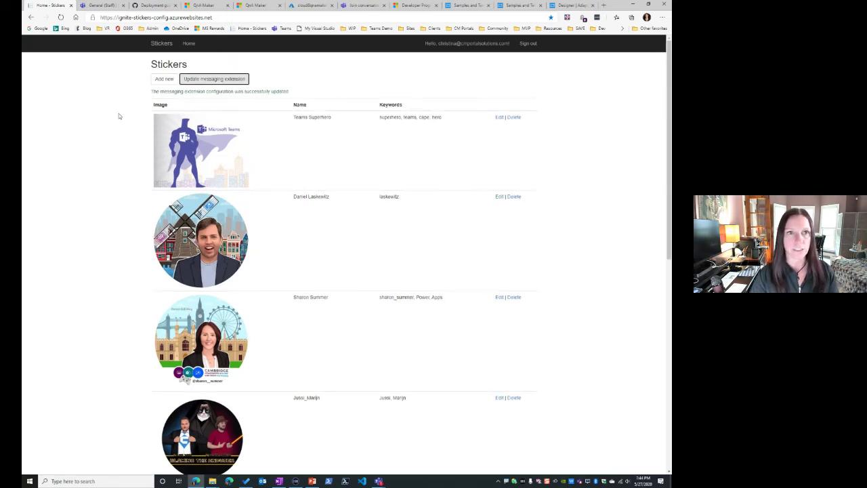
Step: Reload the custom Stickers extension in the Staff team's General channel and post the "Whiskey & Yoga" sticker as a new conversation
{"action": "left_click", "coordinate": [96, 6]}
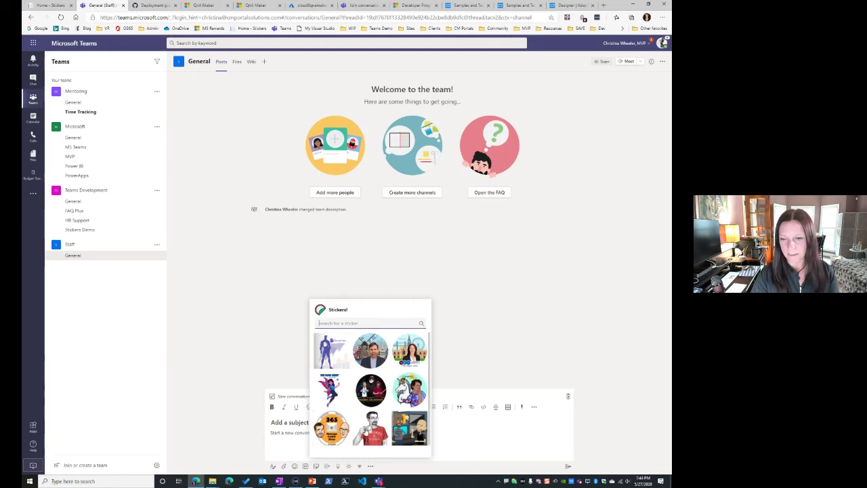
{"action": "left_click", "coordinate": [191, 333]}
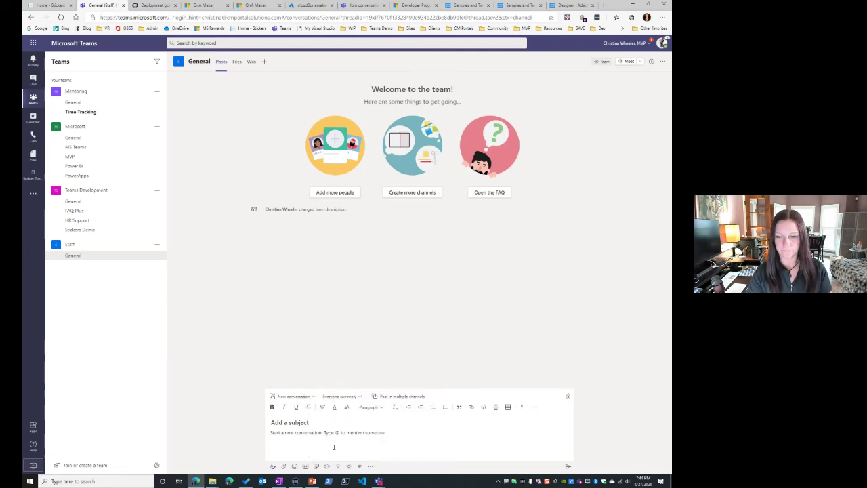
{"action": "left_click", "coordinate": [372, 466]}
{"action": "left_click", "coordinate": [362, 333]}
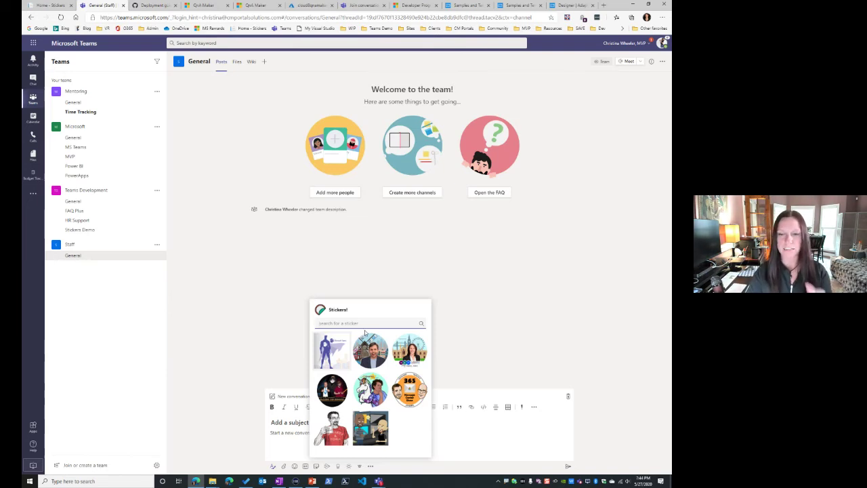
{"action": "left_click", "coordinate": [333, 429]}
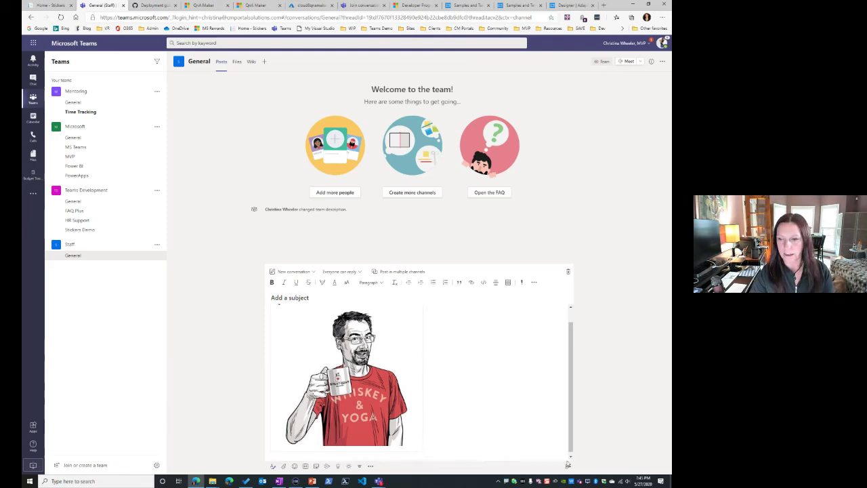
{"action": "key", "text": "Return"}
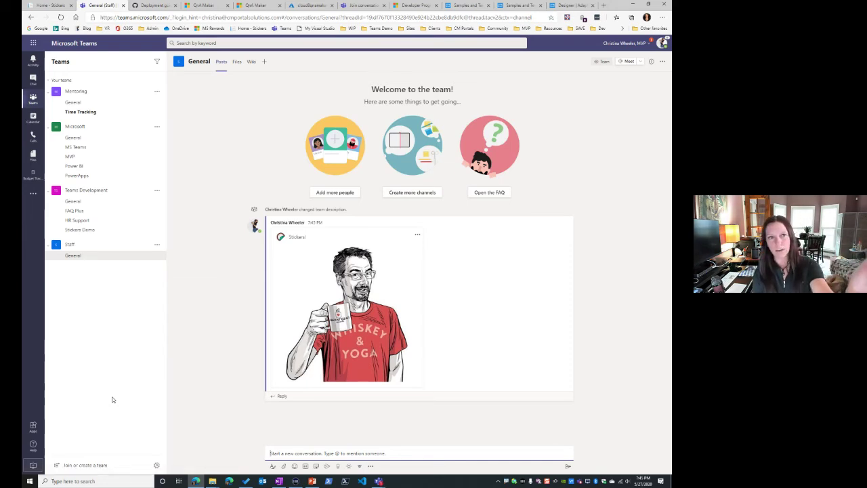
Step: Look through the sticker list on the Stickers configuration site and return to the Staff channel
{"action": "left_click", "coordinate": [49, 5]}
{"action": "scroll", "coordinate": [312, 310], "scroll_direction": "down", "scroll_amount": 10}
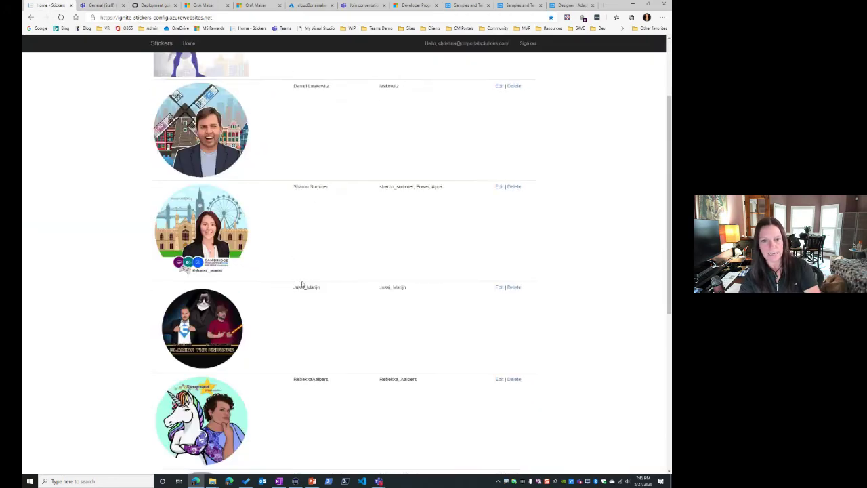
{"action": "left_click", "coordinate": [101, 5]}
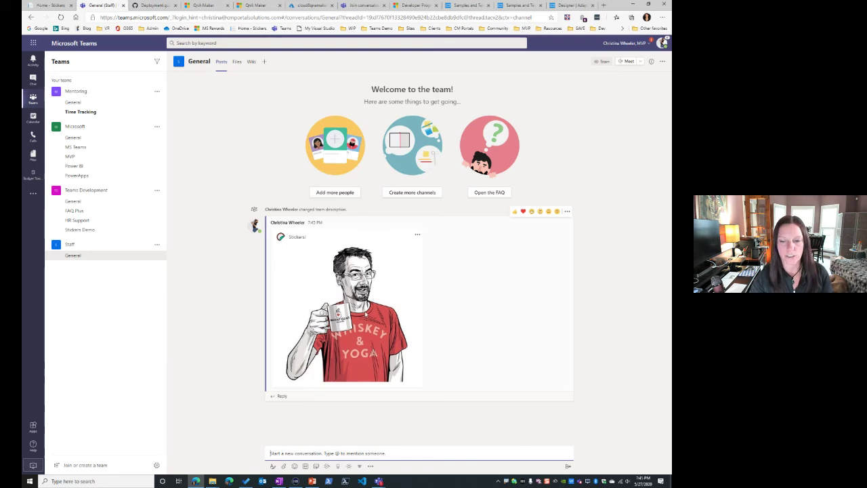
Step: Disable Giphy and stickers and memes in the Staff team's Fun stuff settings
{"action": "left_click", "coordinate": [157, 244]}
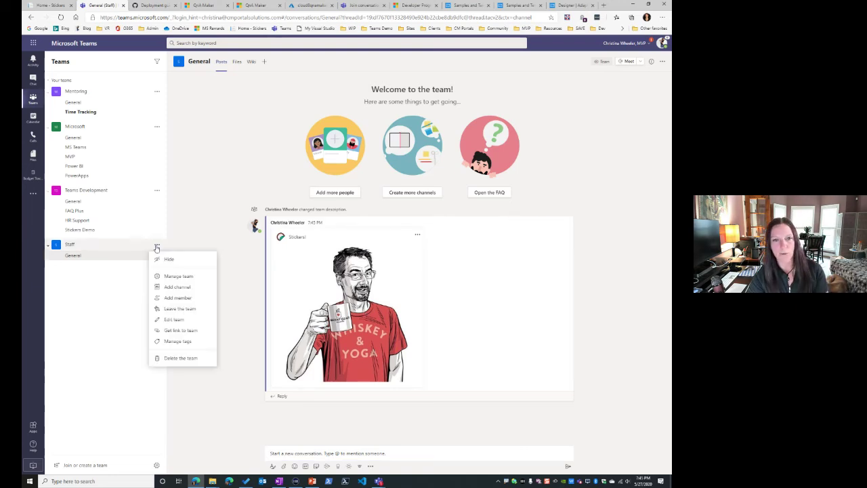
{"action": "left_click", "coordinate": [177, 276]}
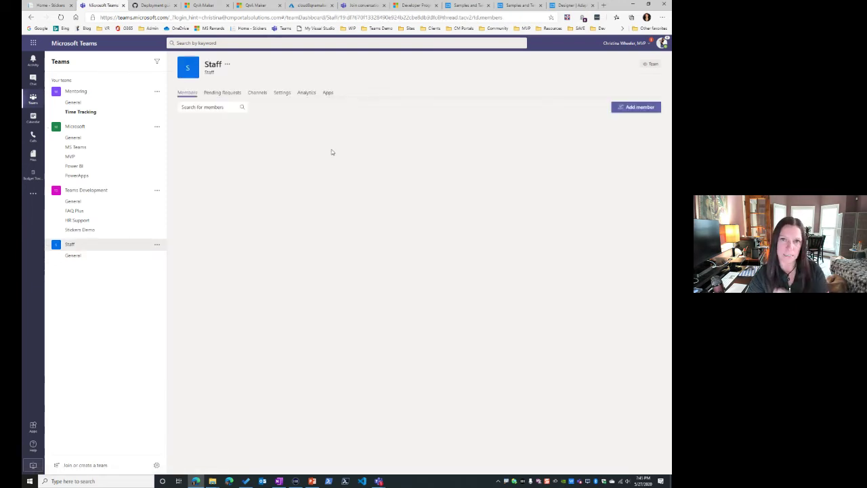
{"action": "left_click", "coordinate": [282, 97]}
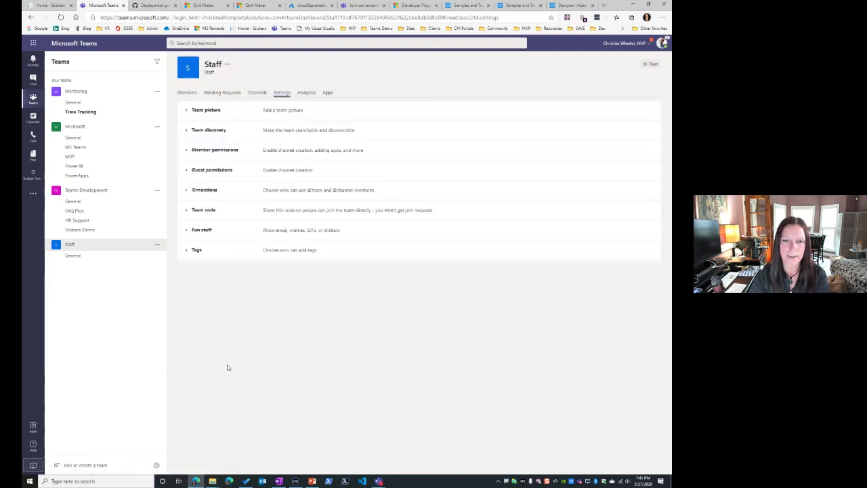
{"action": "left_click", "coordinate": [188, 230]}
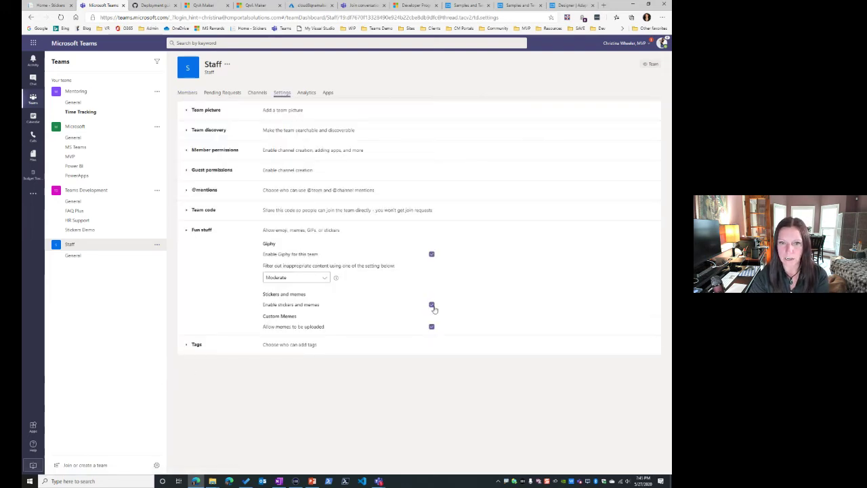
{"action": "left_click", "coordinate": [432, 255]}
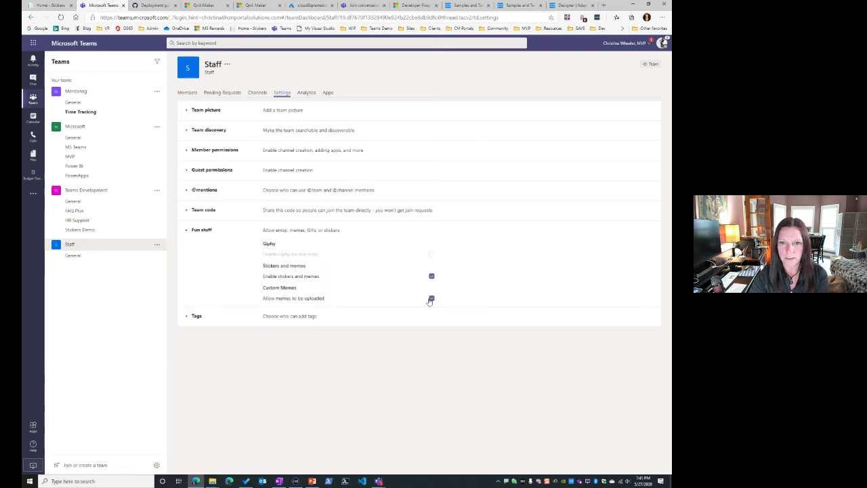
{"action": "left_click", "coordinate": [431, 276]}
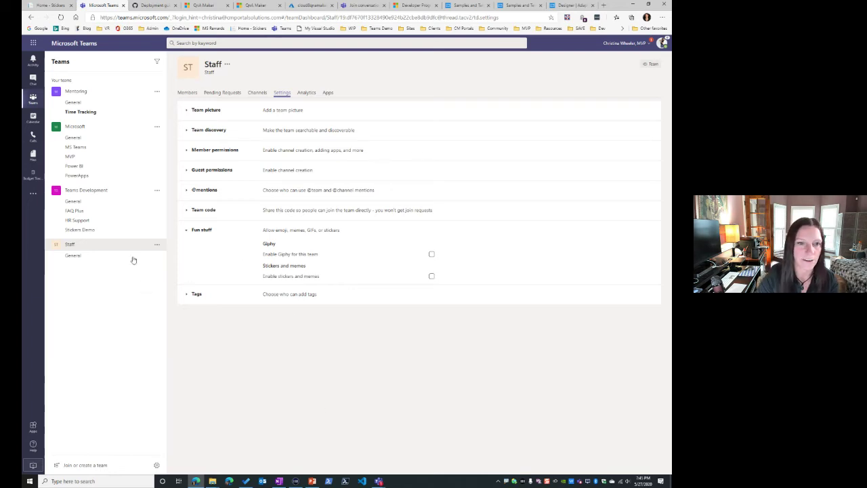
Step: Open the Staff team's General channel and bring up the custom Stickers messaging extension for a new conversation
{"action": "left_click", "coordinate": [72, 255]}
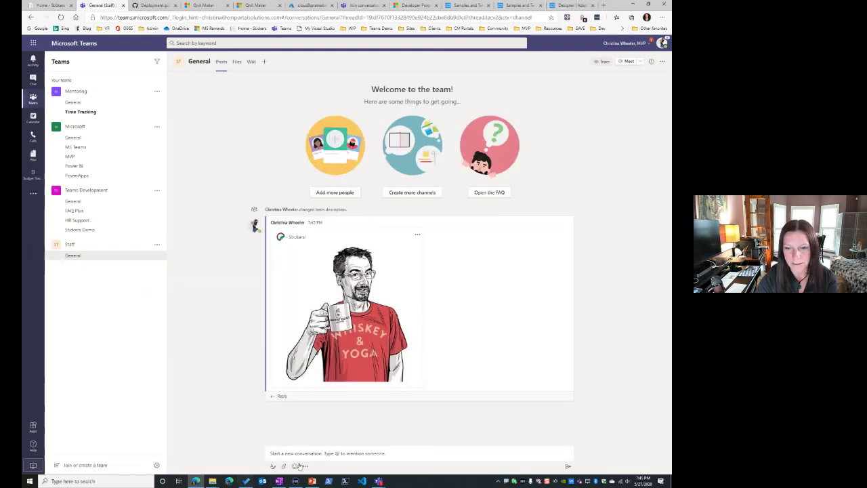
{"action": "left_click", "coordinate": [305, 467]}
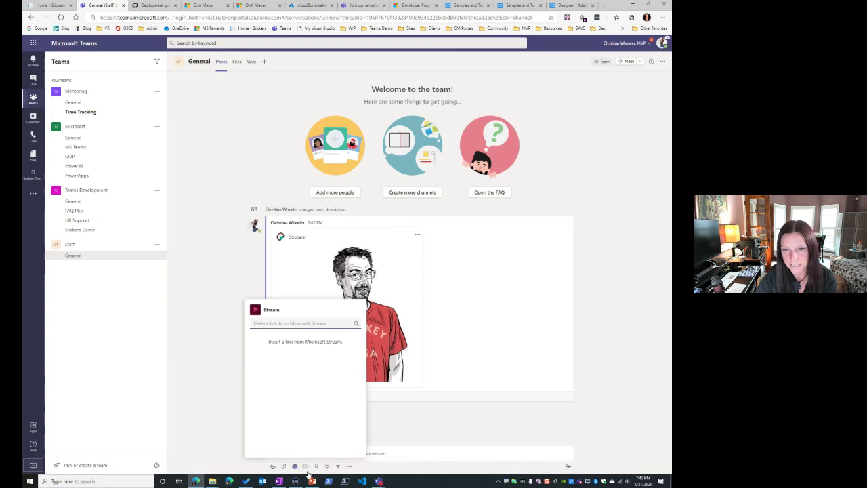
{"action": "left_click", "coordinate": [349, 466]}
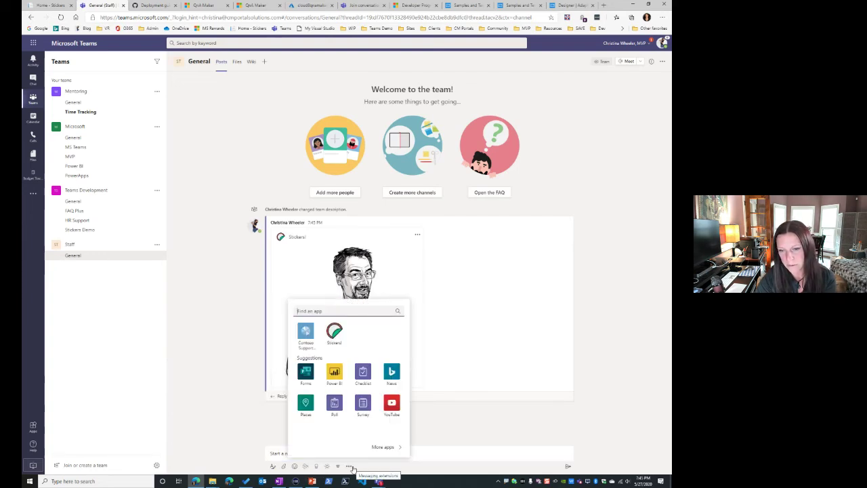
{"action": "left_click", "coordinate": [339, 339]}
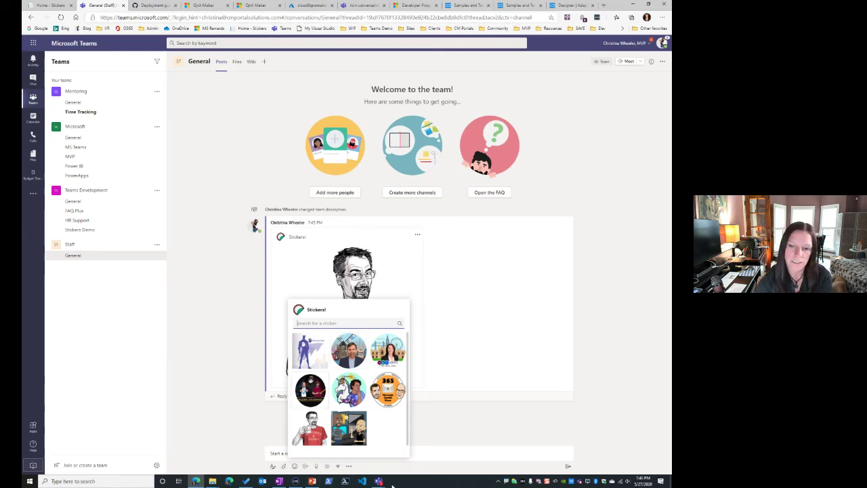
{"action": "mouse_move", "coordinate": [380, 483]}
{"action": "left_click", "coordinate": [395, 441]}
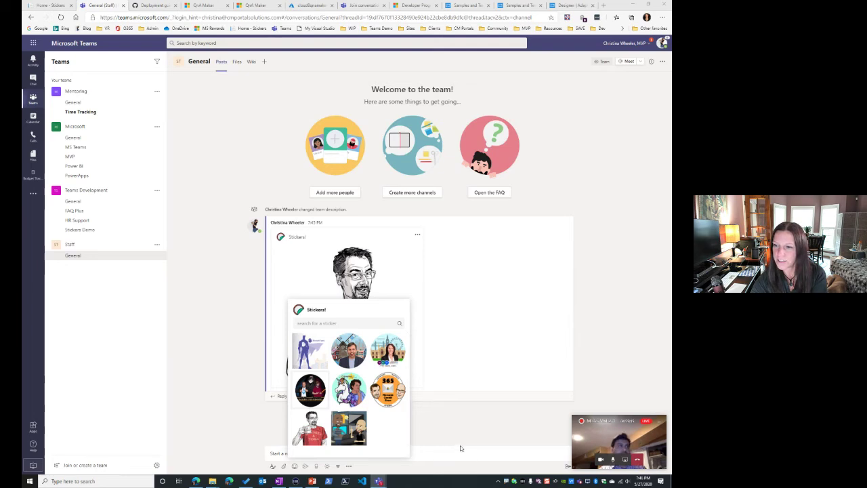
{"action": "mouse_move", "coordinate": [379, 482]}
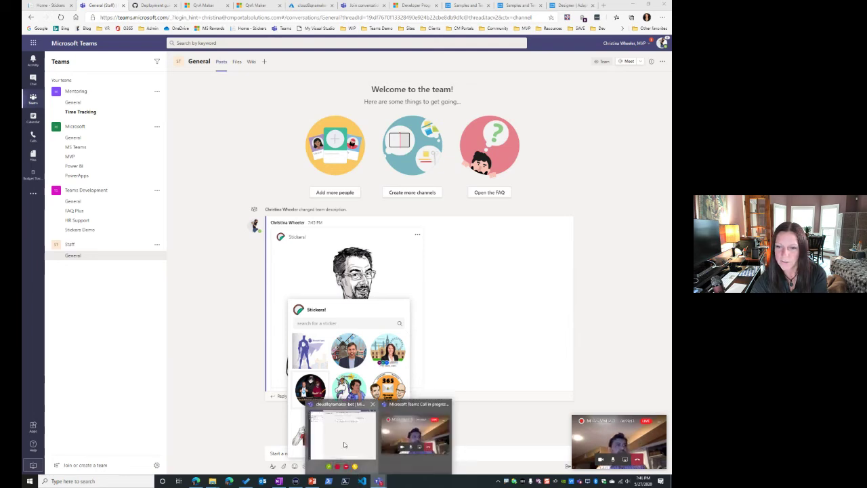
{"action": "left_click", "coordinate": [349, 447]}
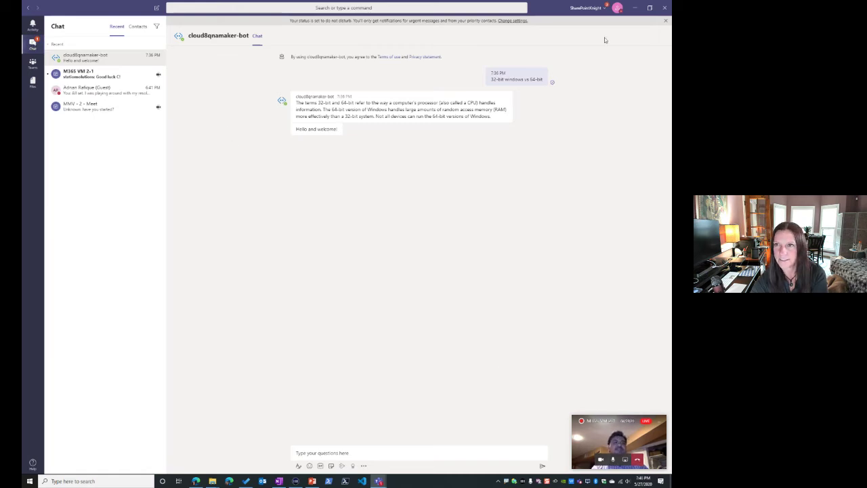
{"action": "left_click", "coordinate": [634, 8]}
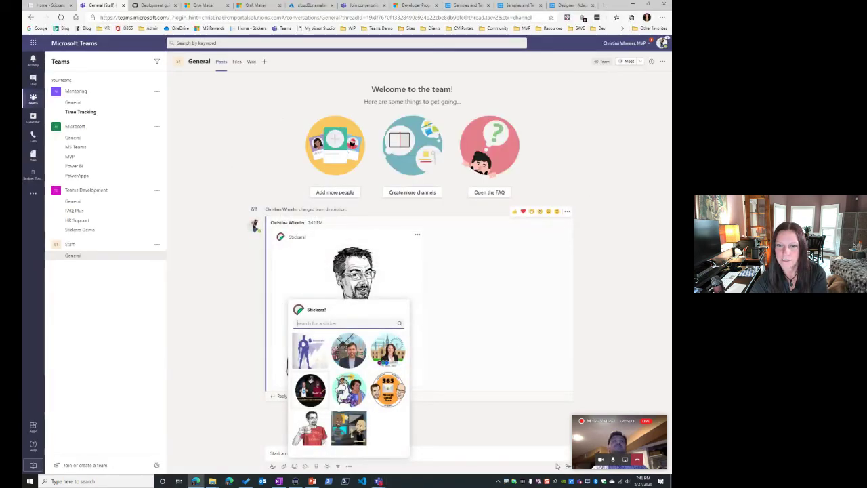
Step: Switch to the PowerPoint presentation and view the Messaging Extensions and Resources slides
{"action": "left_click", "coordinate": [312, 481]}
{"action": "scroll", "coordinate": [57, 349], "scroll_direction": "down", "scroll_amount": 1}
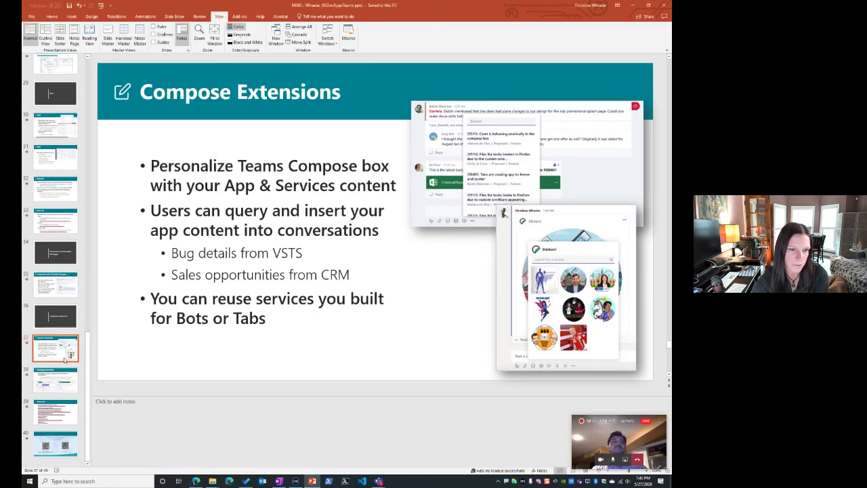
{"action": "left_click", "coordinate": [53, 379]}
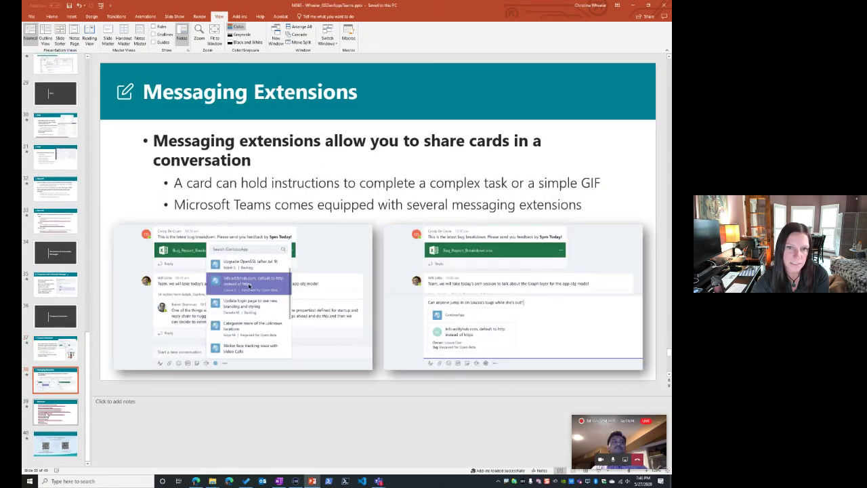
{"action": "left_click", "coordinate": [48, 413]}
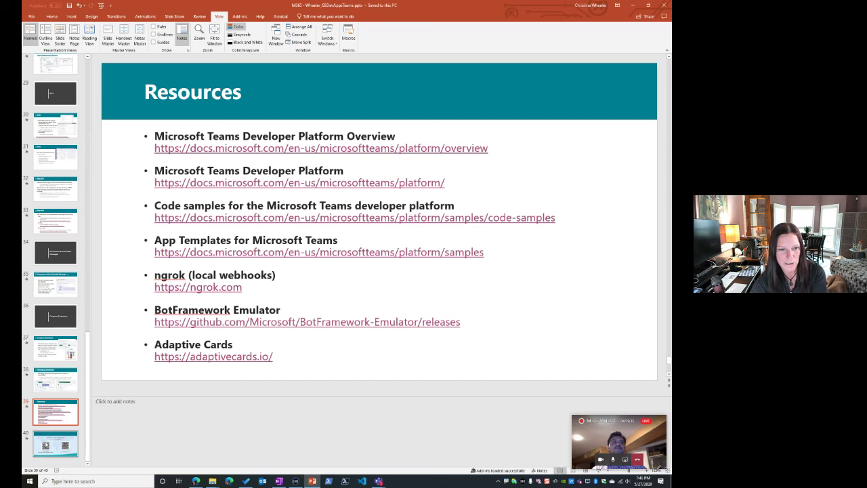
Step: Return to the About Me slide near the start of the deck and present it as a slide show
{"action": "scroll", "coordinate": [51, 448], "scroll_direction": "up", "scroll_amount": 9}
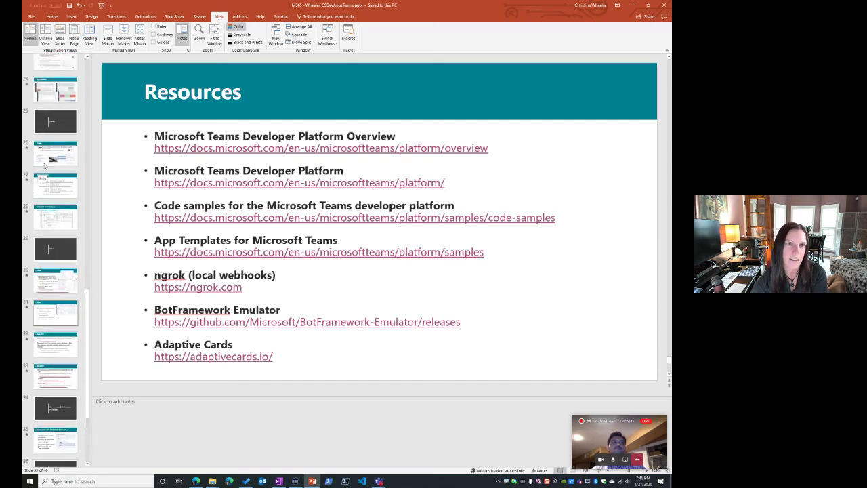
{"action": "left_click_drag", "start_coordinate": [86, 252], "coordinate": [72, 54]}
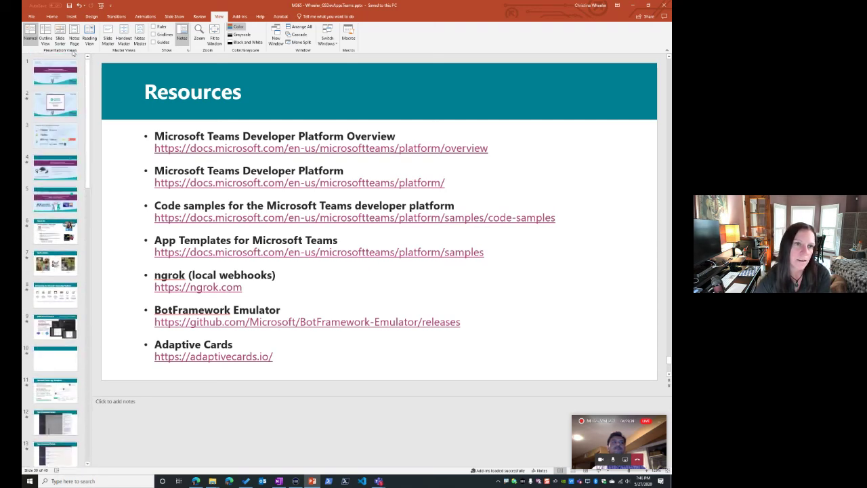
{"action": "left_click", "coordinate": [54, 233]}
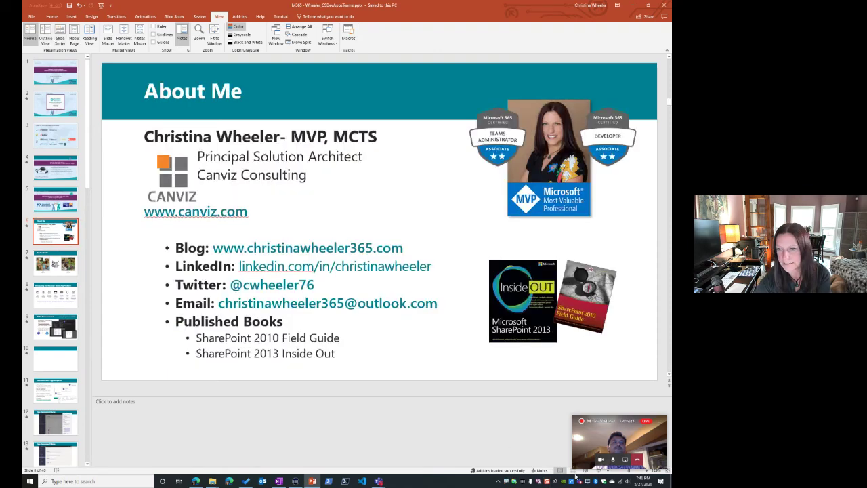
{"action": "left_click", "coordinate": [592, 472]}
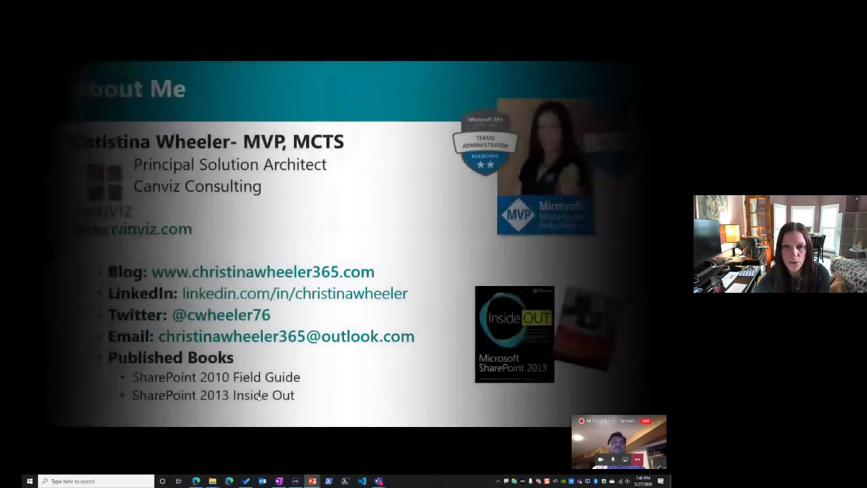
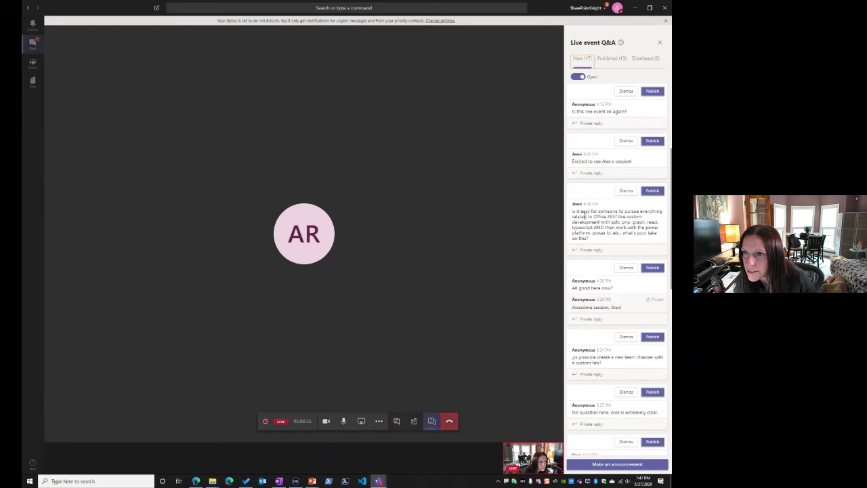
Step: Read through the newest attendee questions in the Teams live event Q&A
{"action": "scroll", "coordinate": [583, 216], "scroll_direction": "down", "scroll_amount": 10}
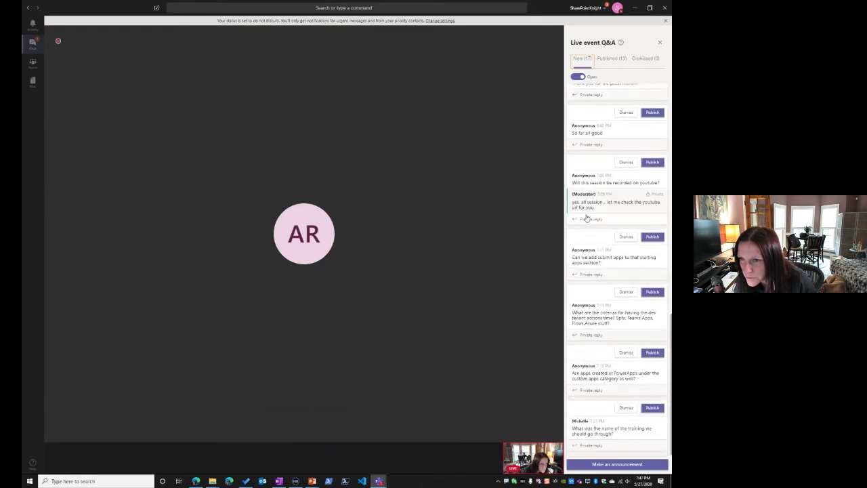
{"action": "mouse_move", "coordinate": [534, 370]}
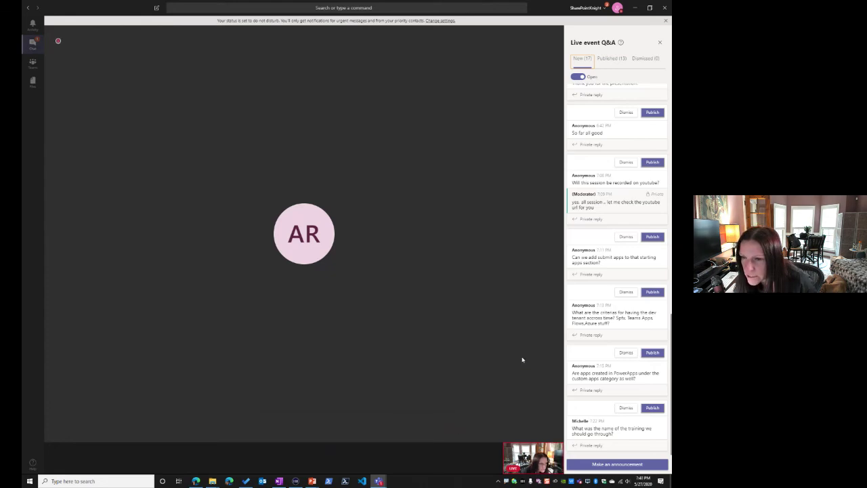
{"action": "mouse_move", "coordinate": [521, 355]}
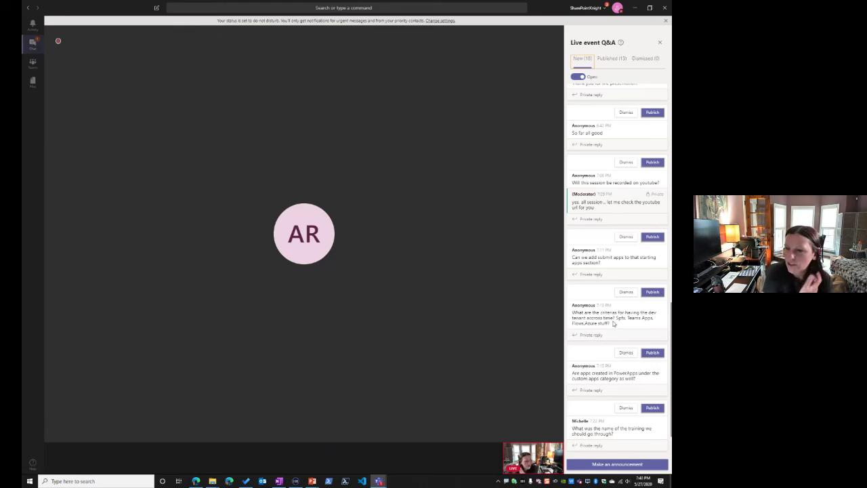
Step: Switch to the browser, look at the QnA Maker knowledge bases including M365 Demo, and return to the knowledge base list
{"action": "left_click", "coordinate": [196, 481]}
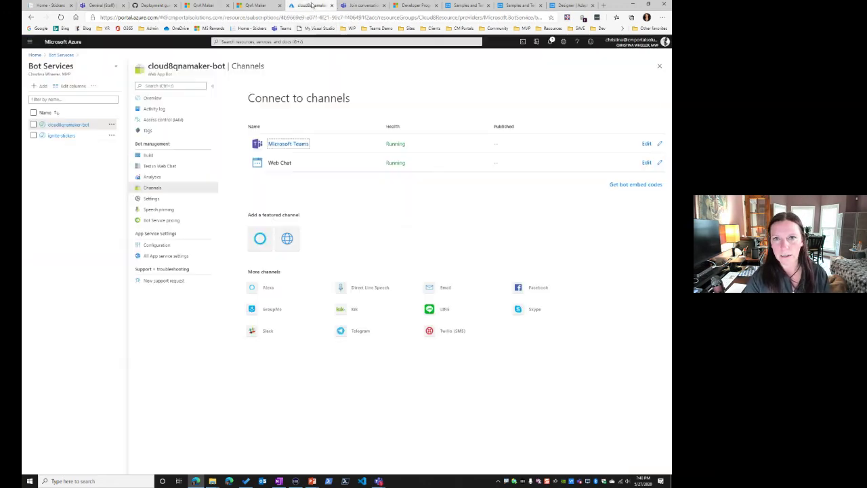
{"action": "left_click", "coordinate": [309, 6]}
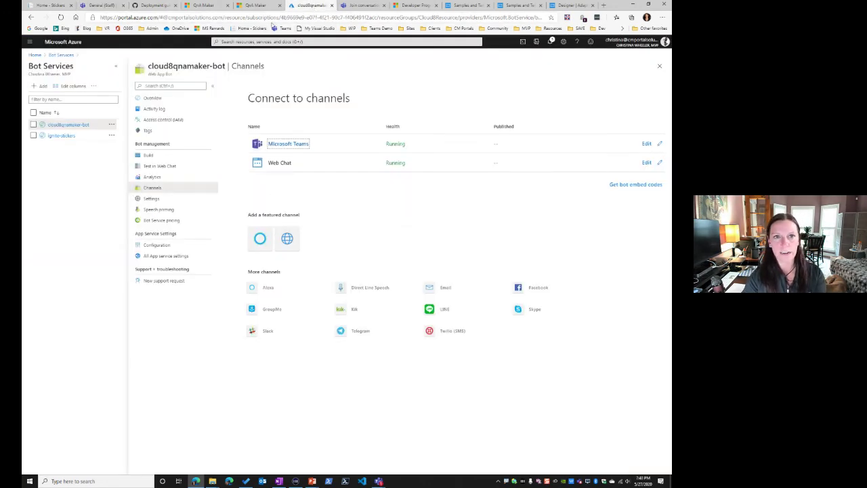
{"action": "left_click", "coordinate": [203, 5]}
{"action": "left_click", "coordinate": [274, 11]}
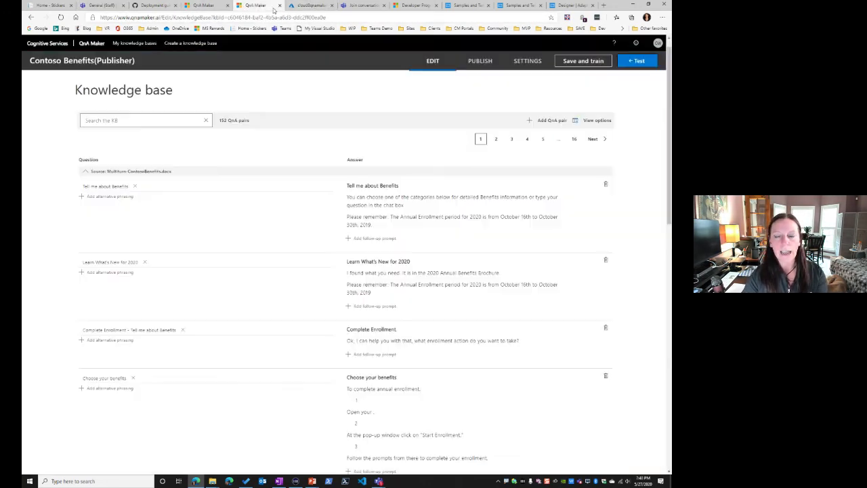
{"action": "left_click", "coordinate": [204, 5]}
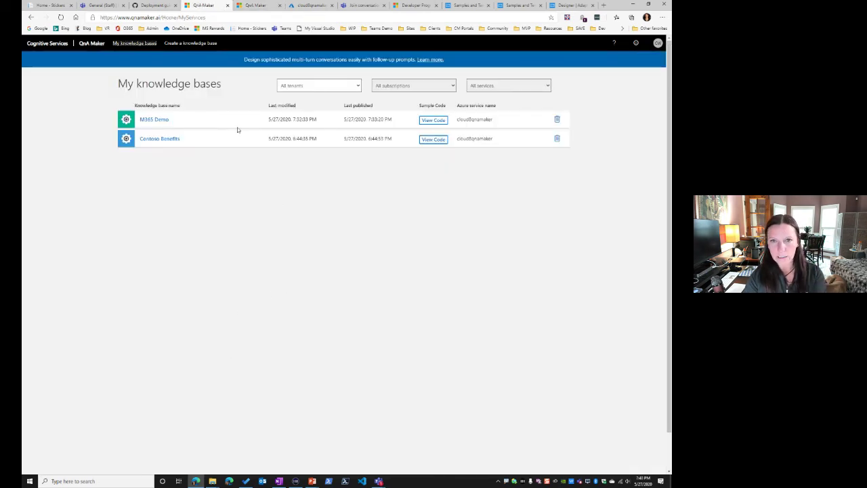
{"action": "left_click", "coordinate": [154, 119]}
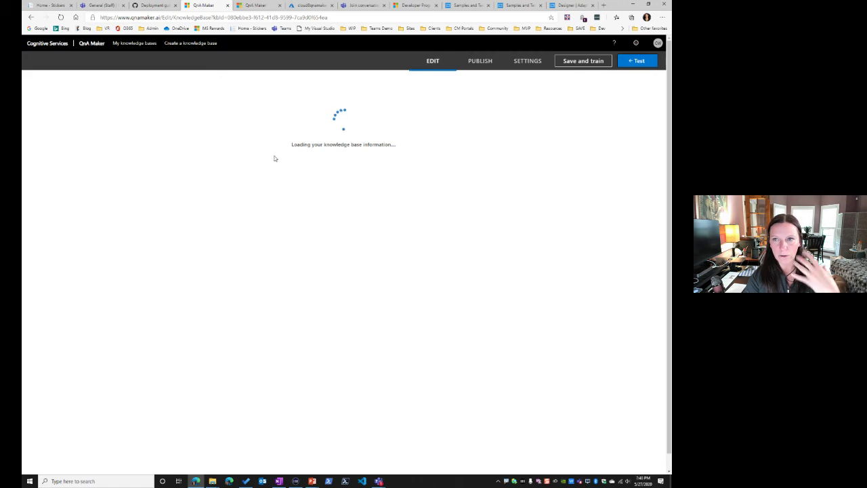
{"action": "key", "text": "alt+Left"}
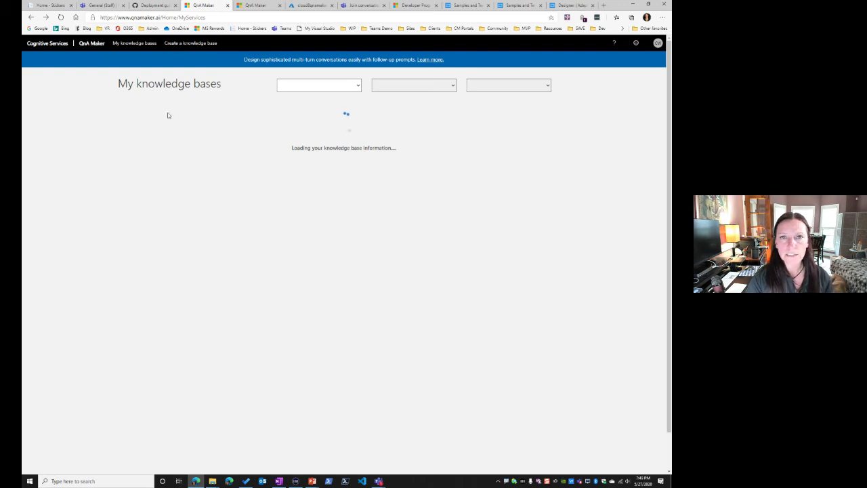
Step: View the application settings in the configuration of cloud8qnamaker-bot in the Azure portal
{"action": "left_click", "coordinate": [310, 6]}
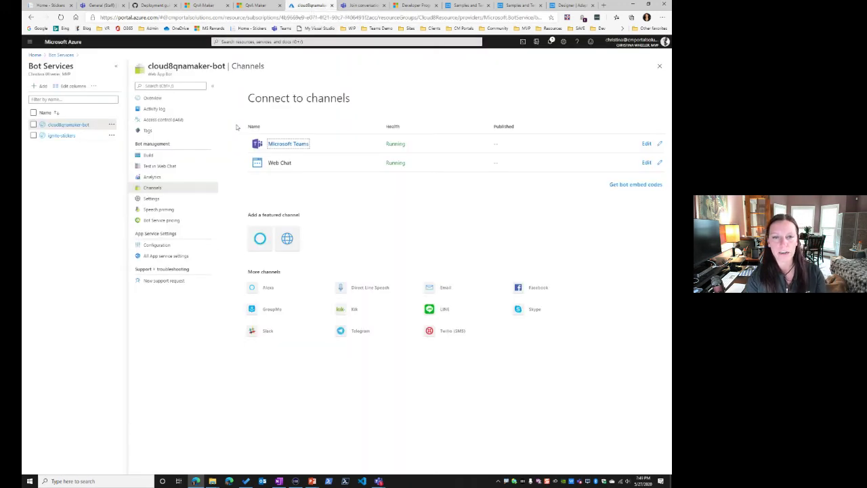
{"action": "left_click", "coordinate": [153, 245]}
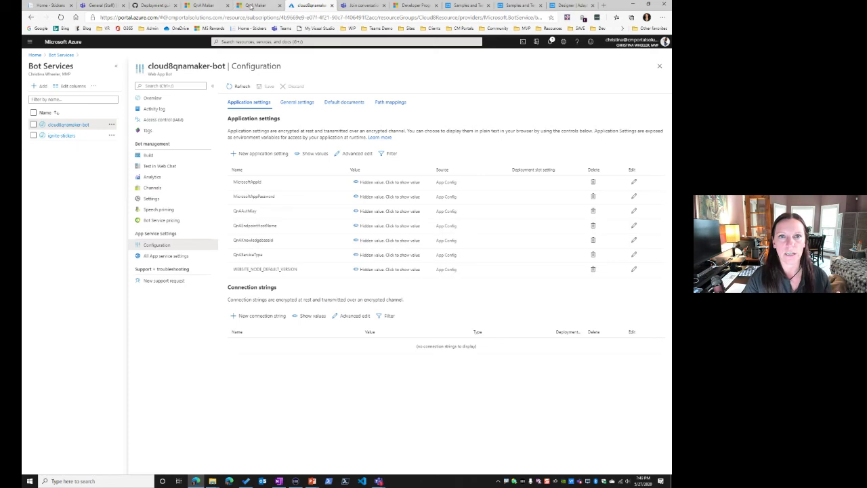
Step: Delete the M365 Demo and Contoso Benefits knowledge bases in QnA Maker
{"action": "left_click", "coordinate": [249, 5]}
{"action": "left_click", "coordinate": [129, 44]}
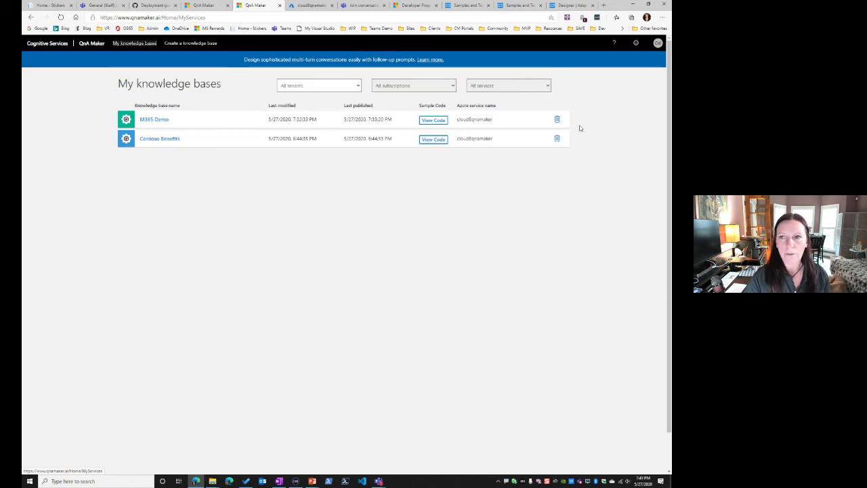
{"action": "left_click", "coordinate": [557, 119]}
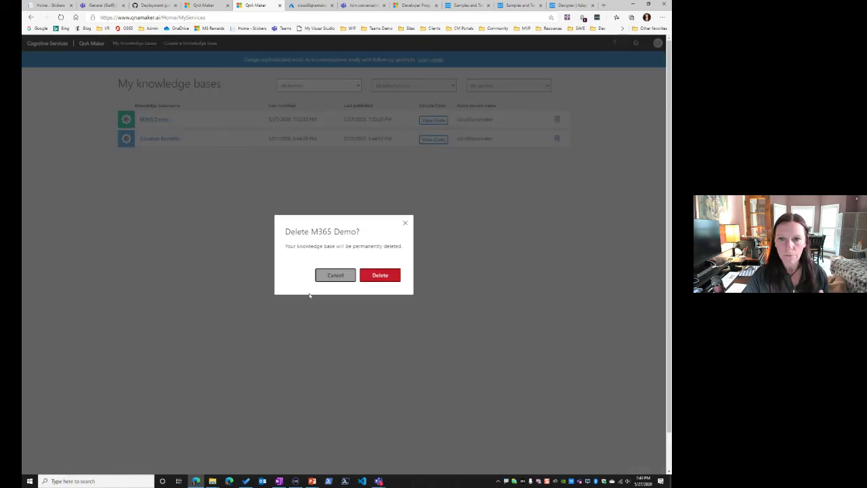
{"action": "left_click", "coordinate": [392, 276]}
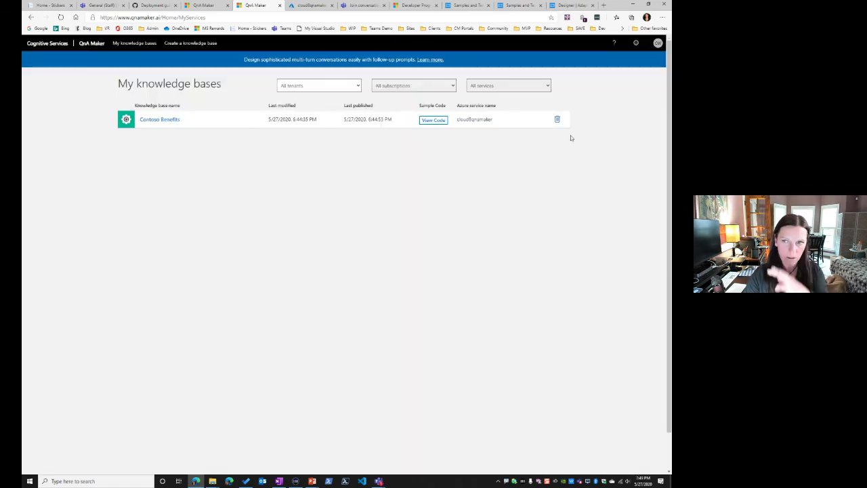
{"action": "left_click", "coordinate": [557, 120]}
{"action": "left_click", "coordinate": [386, 277]}
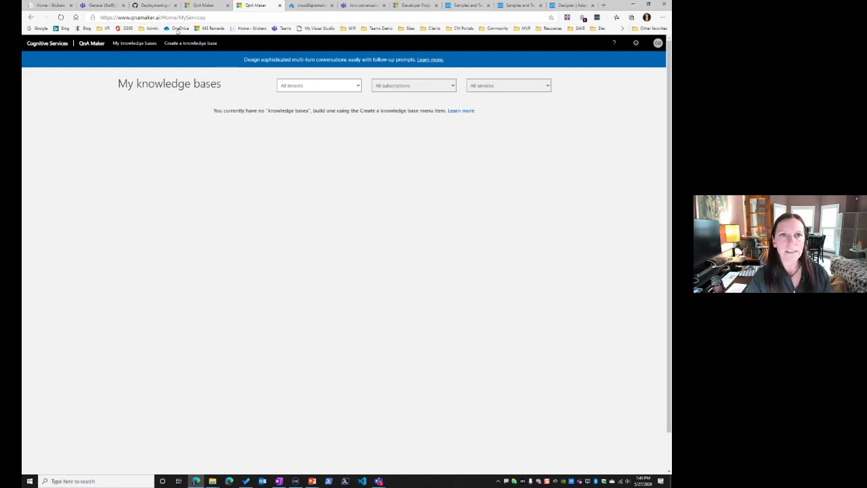
Step: Start creating a new Web App Bot from Bot Services in the Azure portal
{"action": "left_click", "coordinate": [302, 8]}
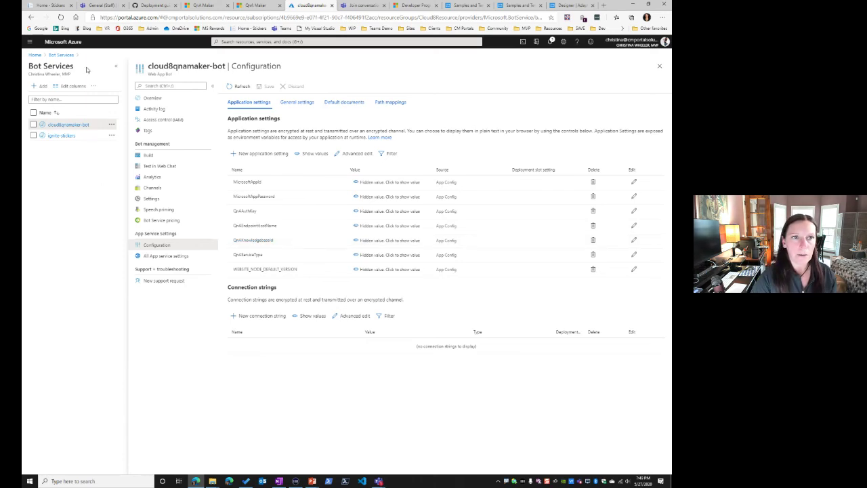
{"action": "left_click", "coordinate": [62, 55]}
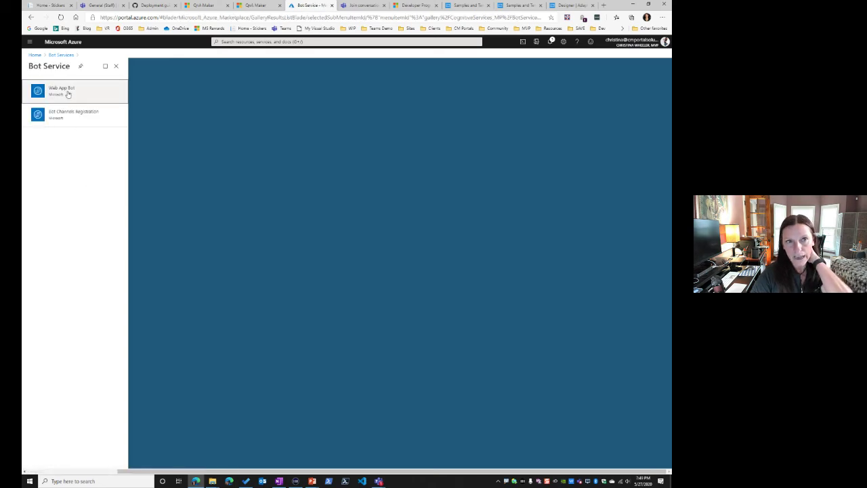
{"action": "left_click", "coordinate": [67, 95]}
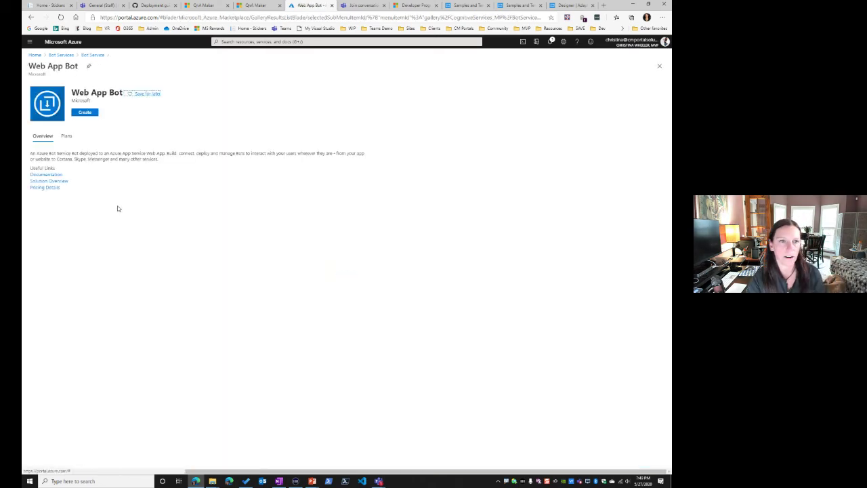
{"action": "left_click", "coordinate": [84, 113]}
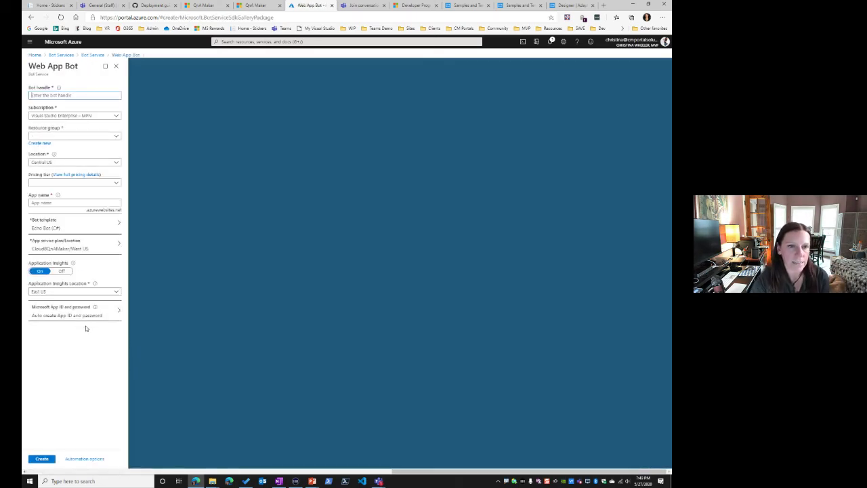
Step: Try the F0 (10K Premium Messages) pricing tier for the new bot, and settle on S1 (1K Premium Msgs/Unit)
{"action": "left_click", "coordinate": [58, 183]}
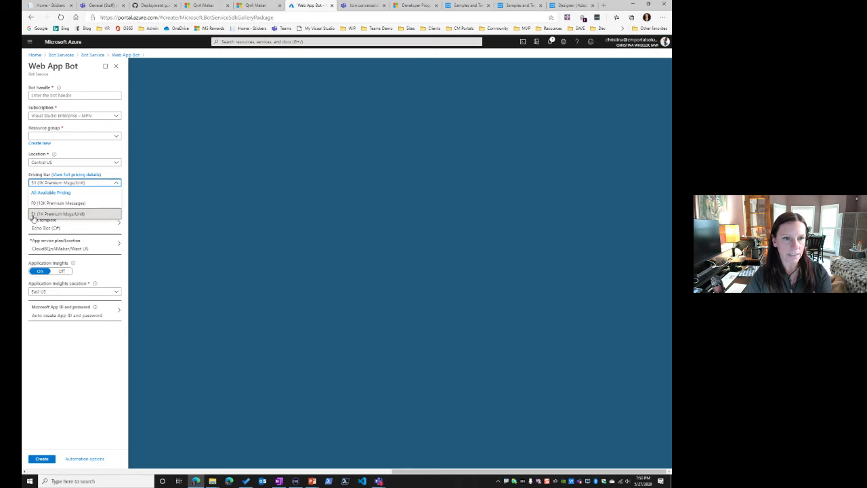
{"action": "left_click", "coordinate": [46, 203]}
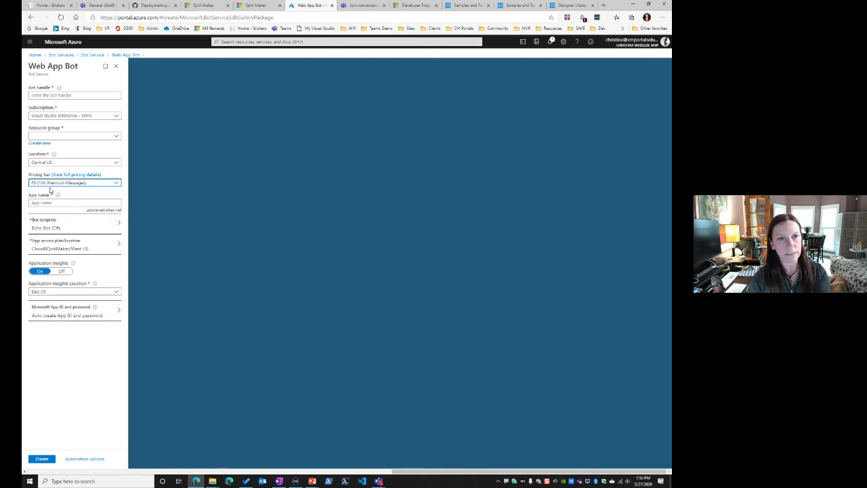
{"action": "left_click", "coordinate": [48, 183]}
{"action": "left_click", "coordinate": [50, 217]}
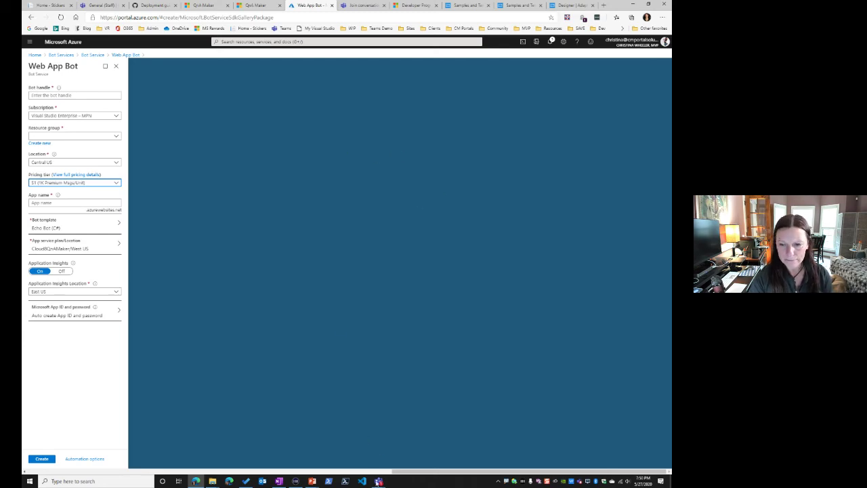
Step: Switch to the Microsoft Teams live event window and read through the new, unpublished attendee questions in the Q&A
{"action": "mouse_move", "coordinate": [379, 482]}
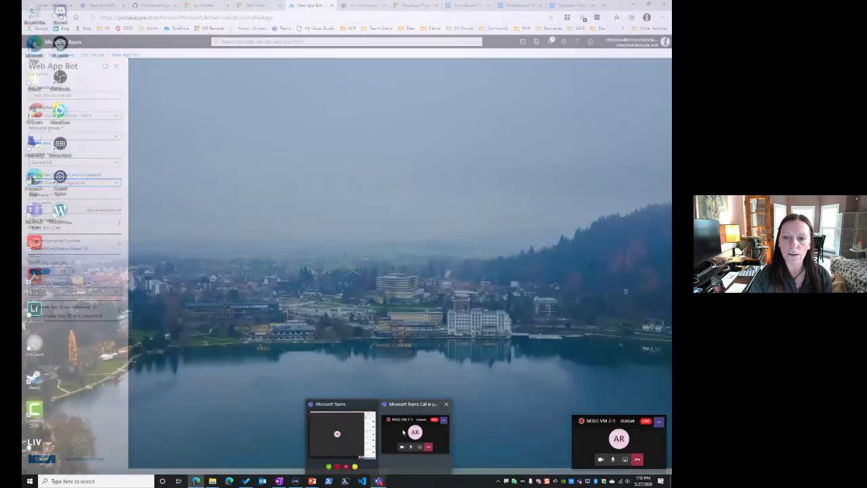
{"action": "left_click", "coordinate": [404, 433]}
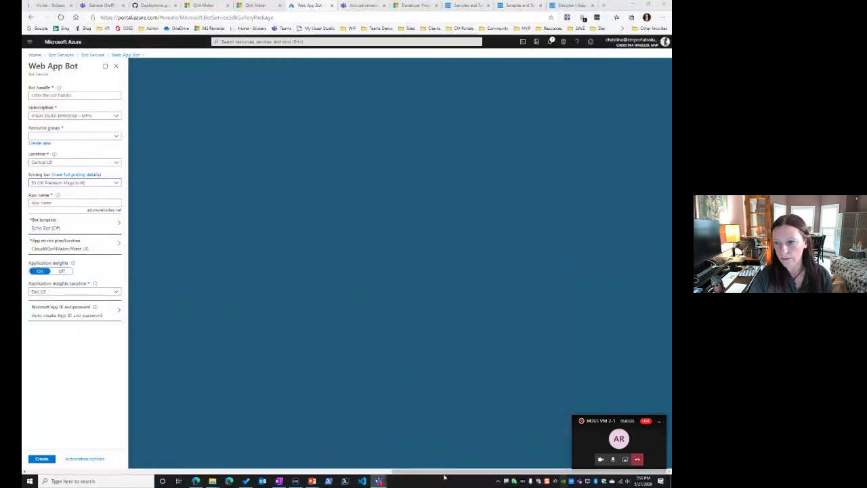
{"action": "mouse_move", "coordinate": [380, 483]}
{"action": "left_click", "coordinate": [342, 433]}
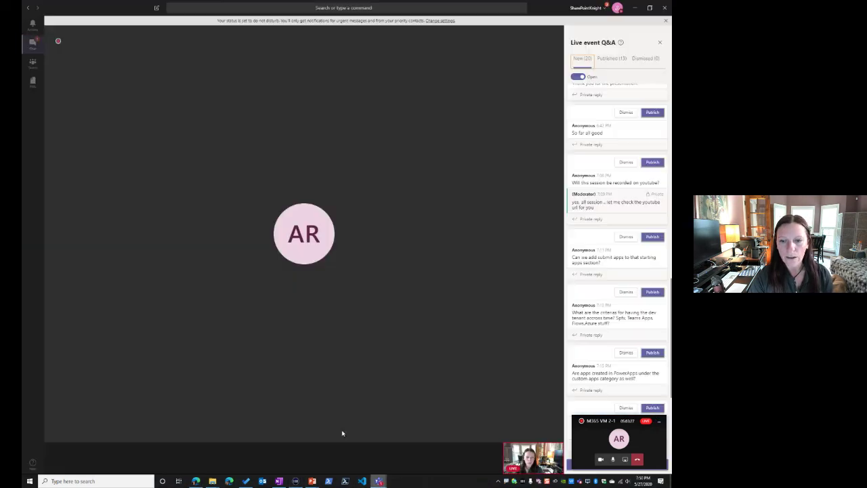
{"action": "scroll", "coordinate": [591, 261], "scroll_direction": "down", "scroll_amount": 1}
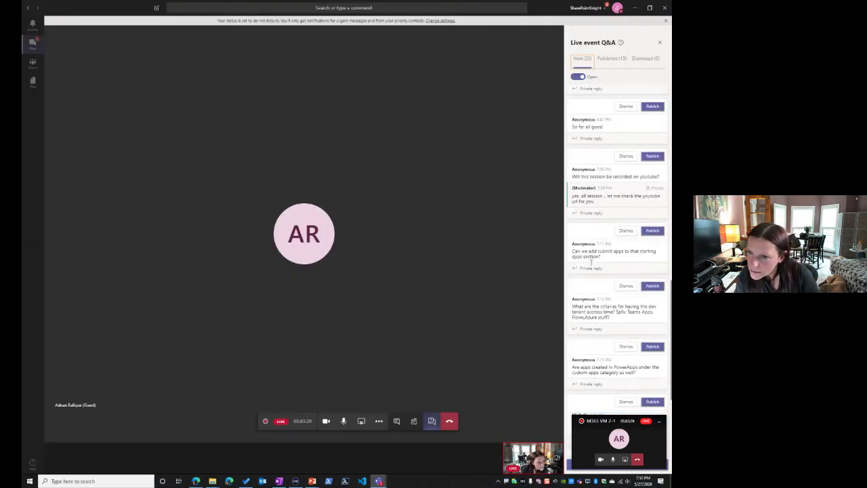
{"action": "scroll", "coordinate": [591, 261], "scroll_direction": "down", "scroll_amount": 2}
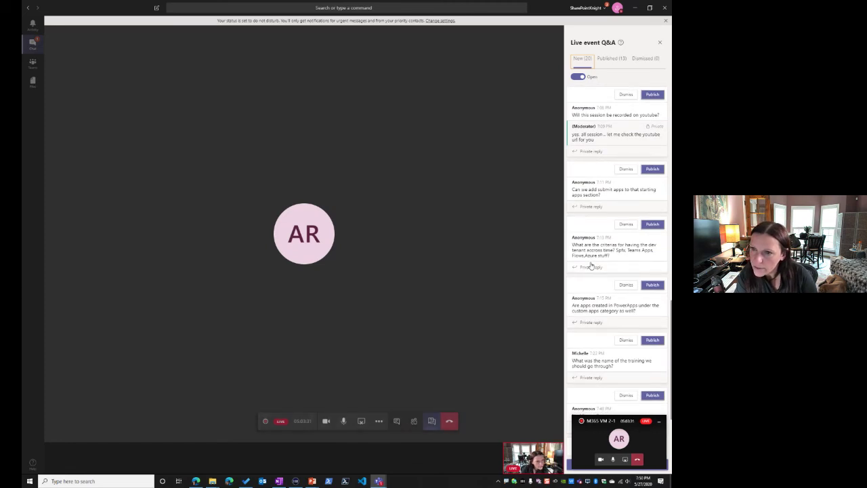
{"action": "scroll", "coordinate": [591, 265], "scroll_direction": "down", "scroll_amount": 2}
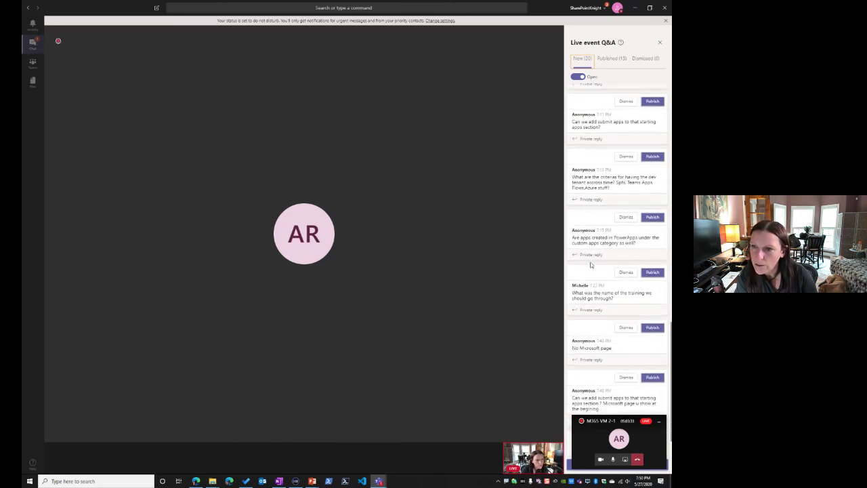
{"action": "scroll", "coordinate": [591, 265], "scroll_direction": "down", "scroll_amount": 1}
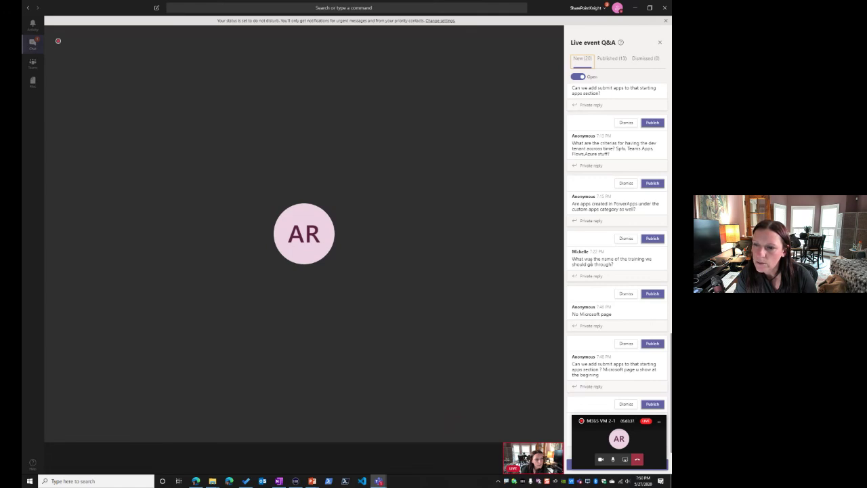
{"action": "scroll", "coordinate": [591, 263], "scroll_direction": "down", "scroll_amount": 1}
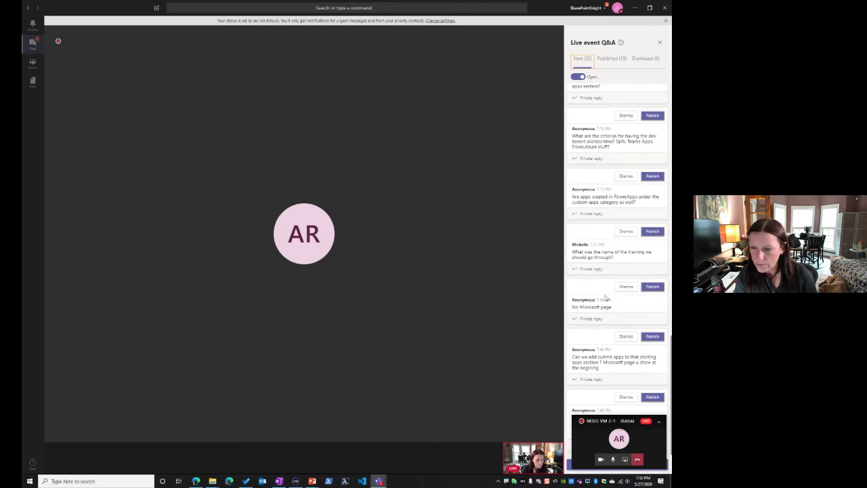
Step: Switch back to the browser and search Bing for "microsoft teams development certification" in place of the empty QnA Maker page
{"action": "left_click", "coordinate": [196, 481]}
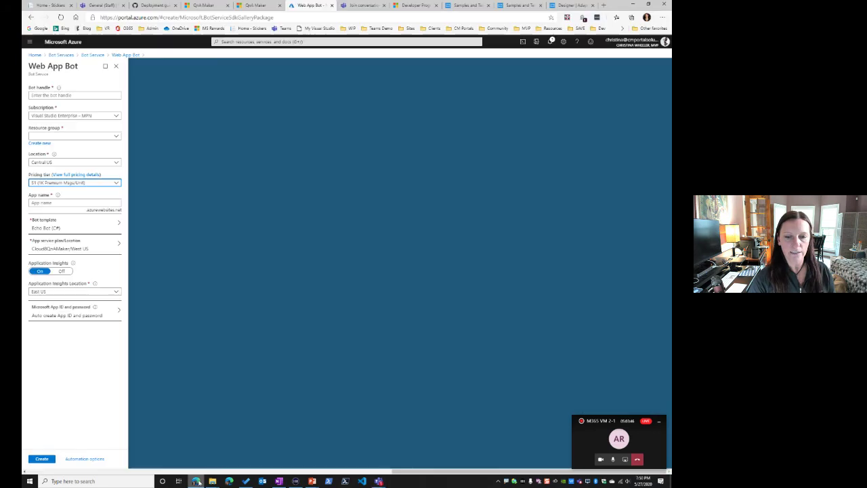
{"action": "left_click", "coordinate": [250, 6]}
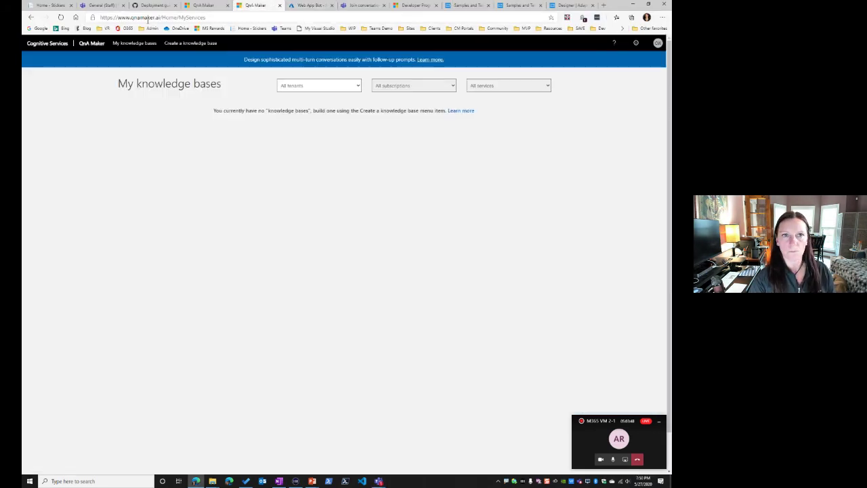
{"action": "left_click", "coordinate": [63, 28]}
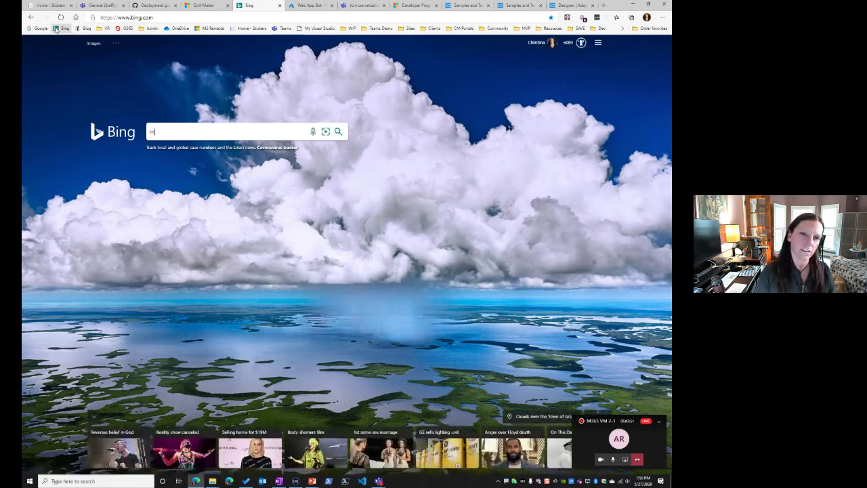
{"action": "type", "text": "microsoft teams "}
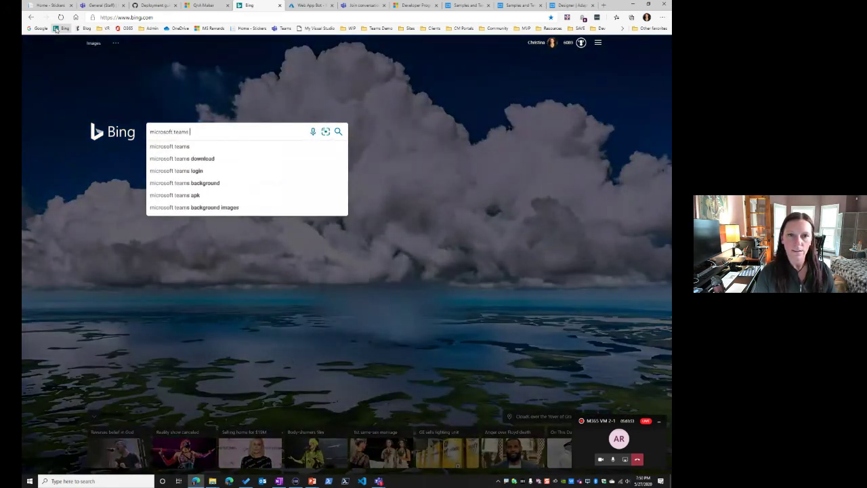
{"action": "type", "text": "development cert"}
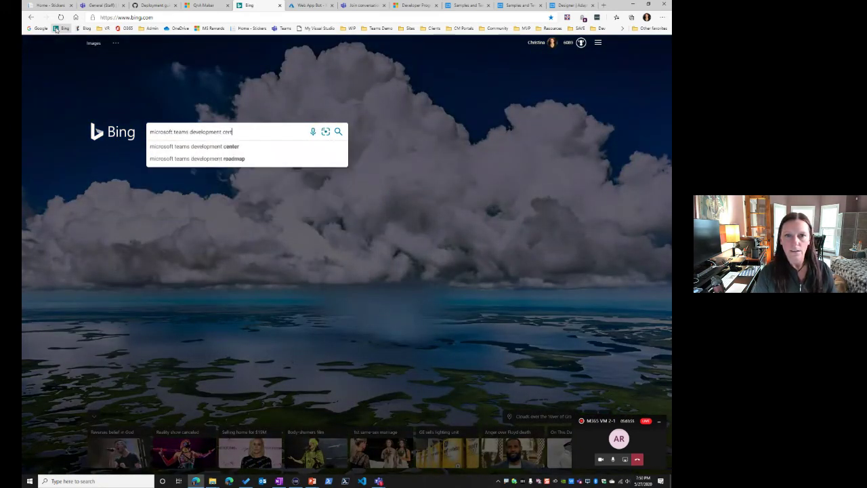
{"action": "type", "text": "ification"}
{"action": "key", "text": "Return"}
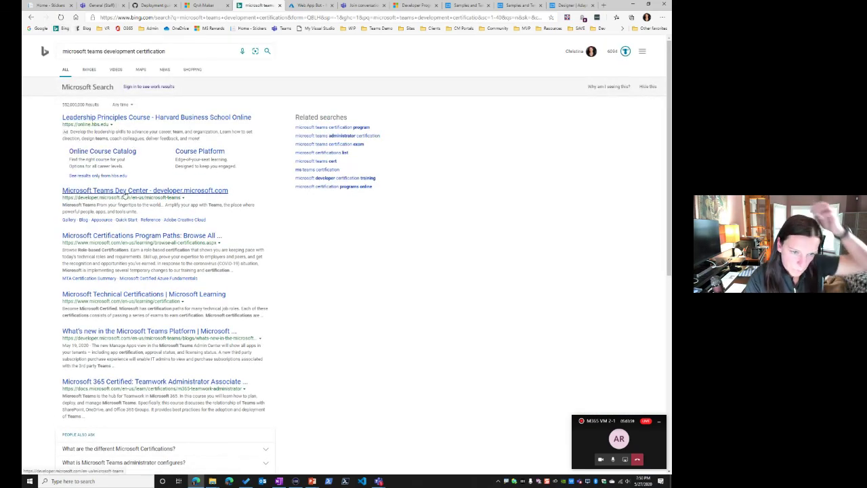
Step: Open the Microsoft Certifications Program Paths result, copy its web address and look through the role-based certifications
{"action": "left_click", "coordinate": [139, 236]}
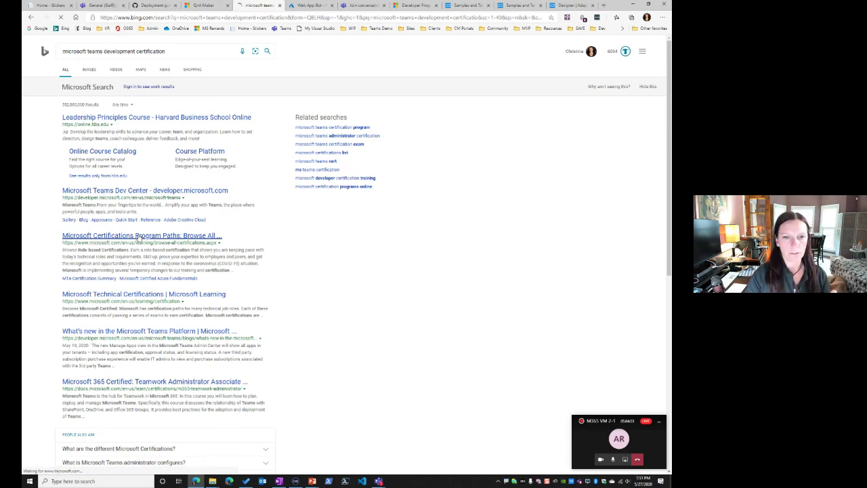
{"action": "left_click", "coordinate": [268, 17]}
{"action": "key", "text": "ctrl+c"}
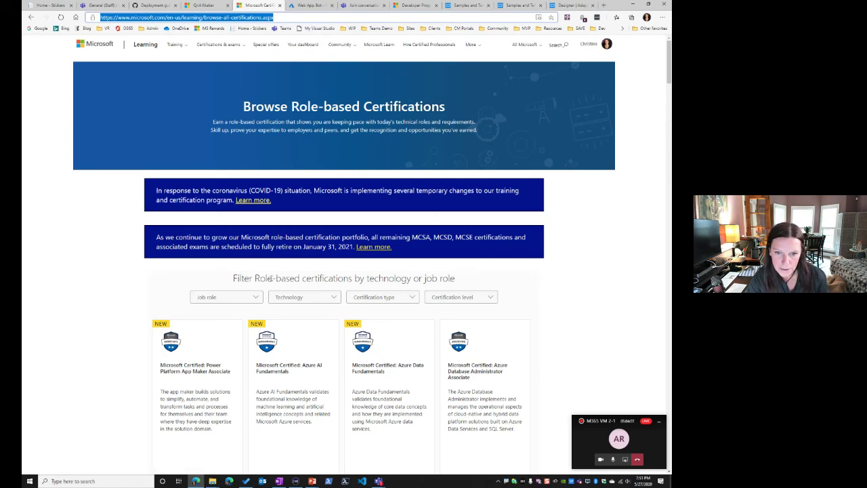
{"action": "scroll", "coordinate": [251, 285], "scroll_direction": "down", "scroll_amount": 1}
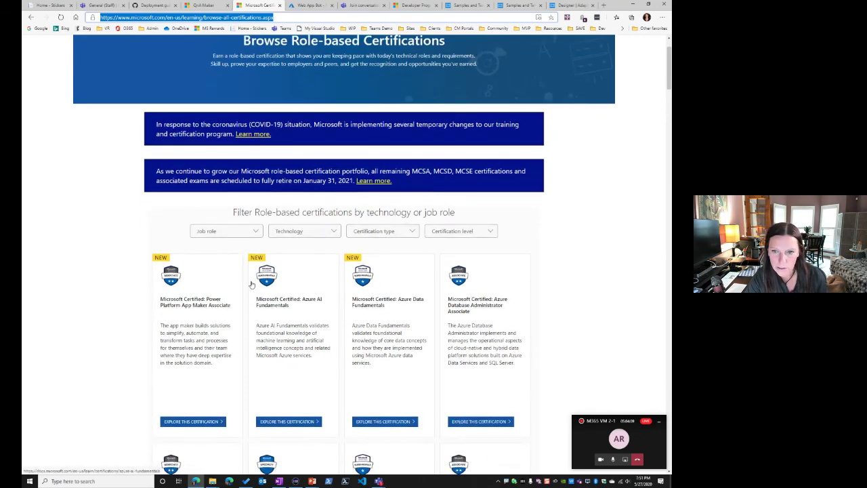
{"action": "scroll", "coordinate": [251, 285], "scroll_direction": "down", "scroll_amount": 4}
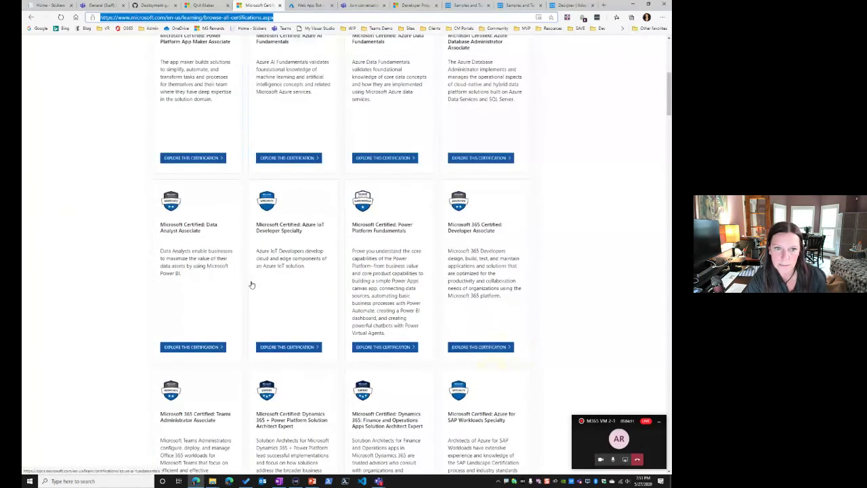
{"action": "scroll", "coordinate": [473, 248], "scroll_direction": "down", "scroll_amount": 3}
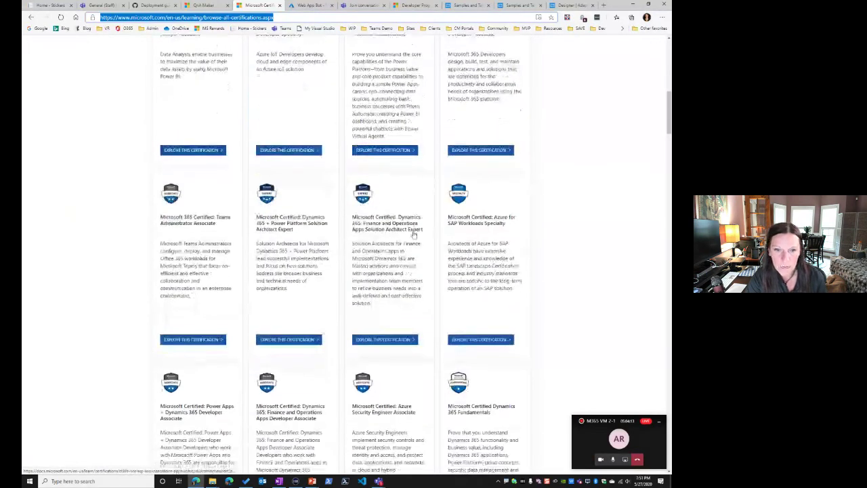
{"action": "scroll", "coordinate": [200, 245], "scroll_direction": "up", "scroll_amount": 10}
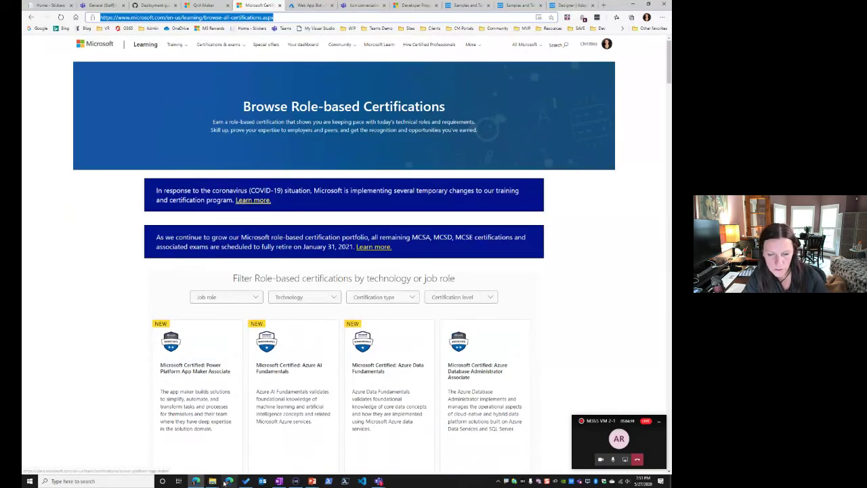
Step: Switch to Teams, answer the question about the training's name with the copied certifications link, and publish it
{"action": "left_click", "coordinate": [379, 481]}
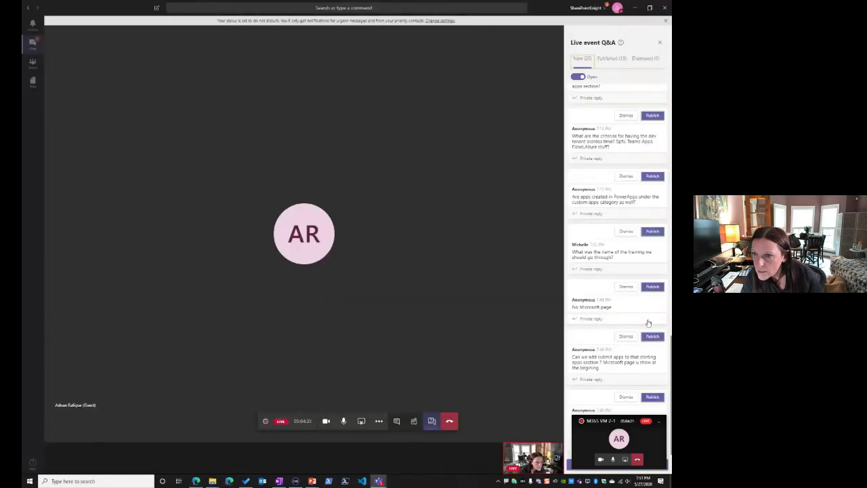
{"action": "left_click", "coordinate": [591, 269]}
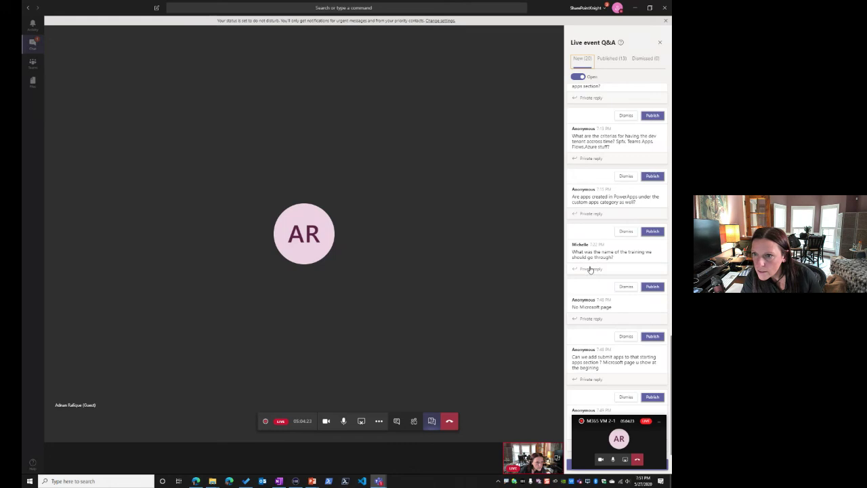
{"action": "key", "text": "ctrl+v"}
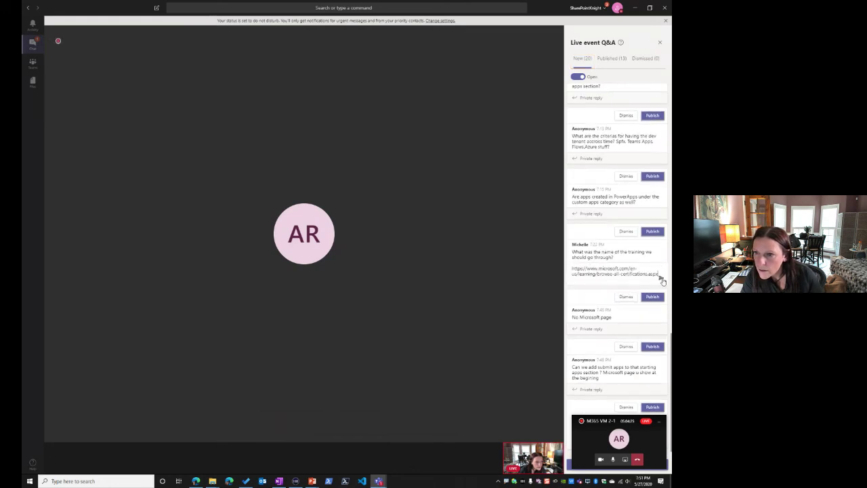
{"action": "key", "text": "Return"}
{"action": "left_click", "coordinate": [655, 234]}
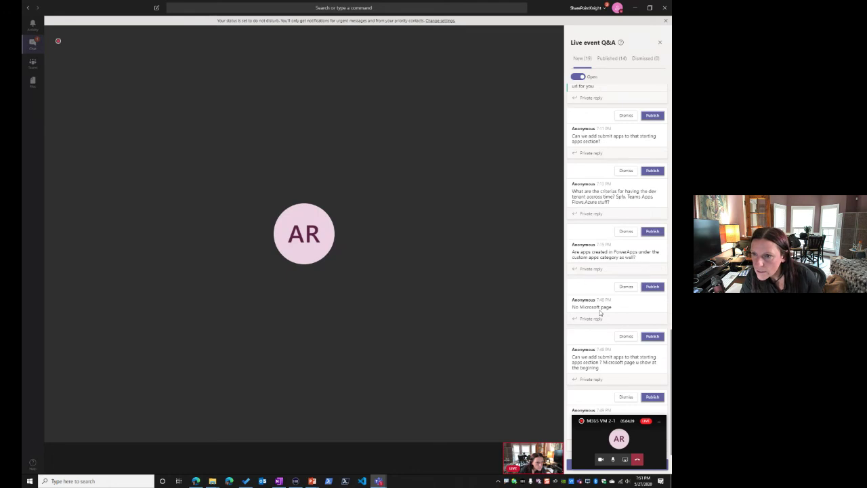
Step: Reply "Yes" to the question about PowerApps apps in the custom apps category, publish it, and minimize the floating call window
{"action": "left_click", "coordinate": [591, 268]}
{"action": "type", "text": "Yes"}
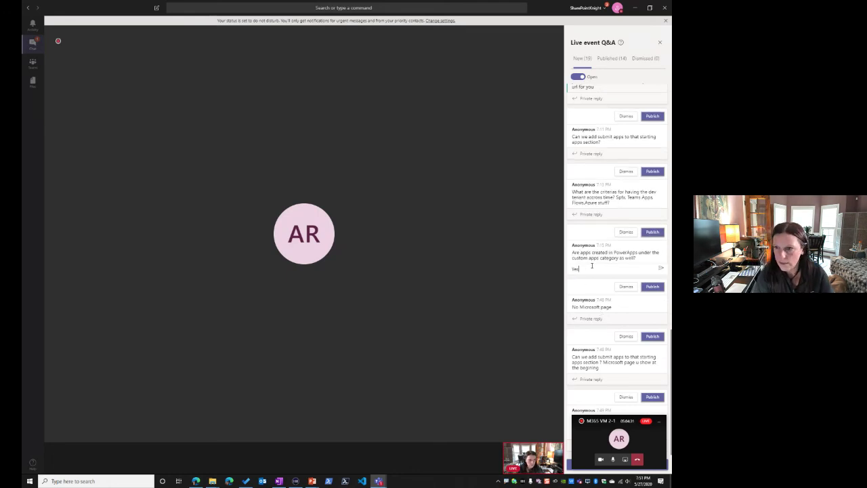
{"action": "key", "text": "Return"}
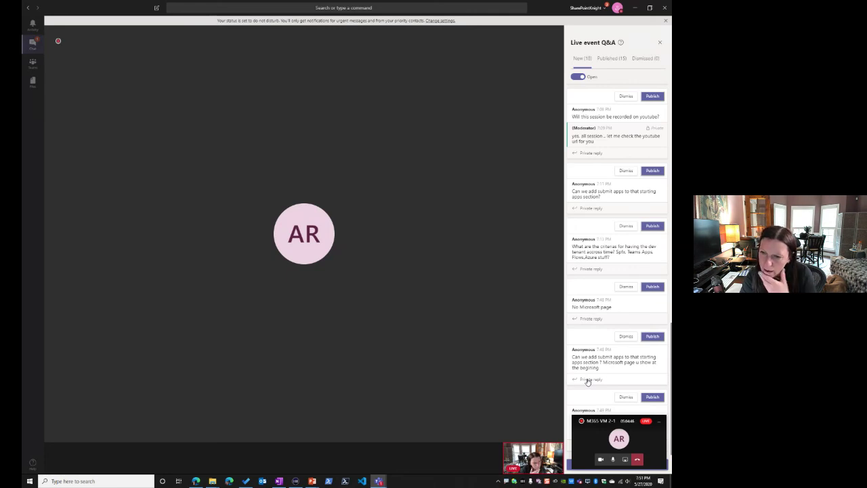
{"action": "left_click", "coordinate": [659, 424]}
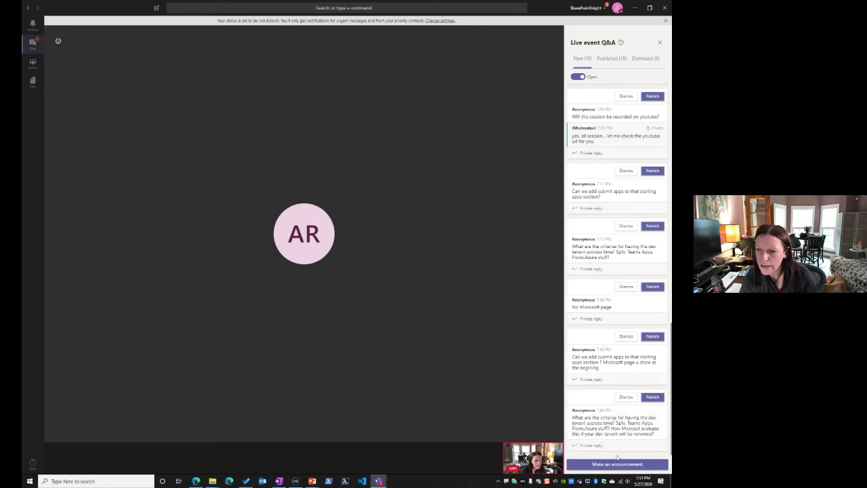